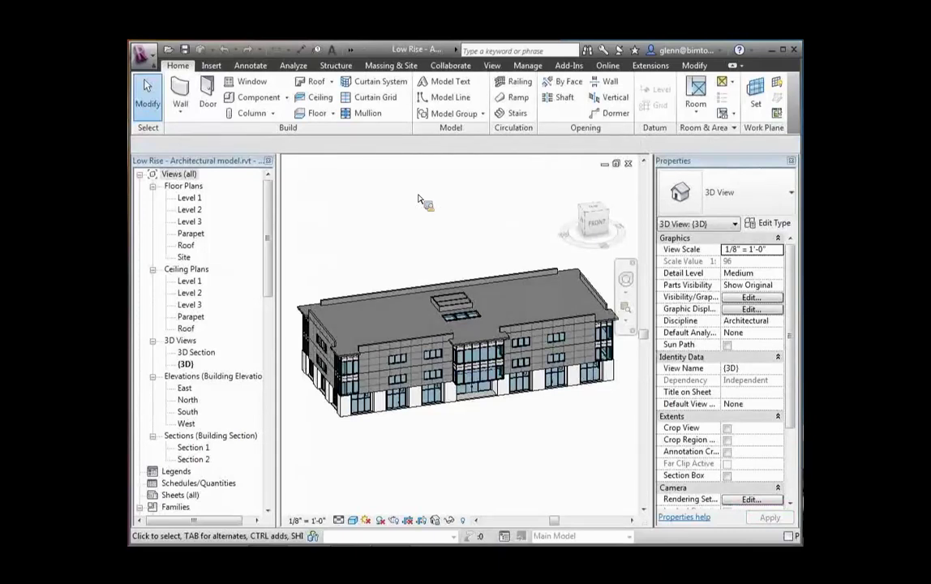
- Select the parapet wall above the front facade's west wing and review its instance properties down to Phasing
{"action": "left_click", "coordinate": [405, 344]}
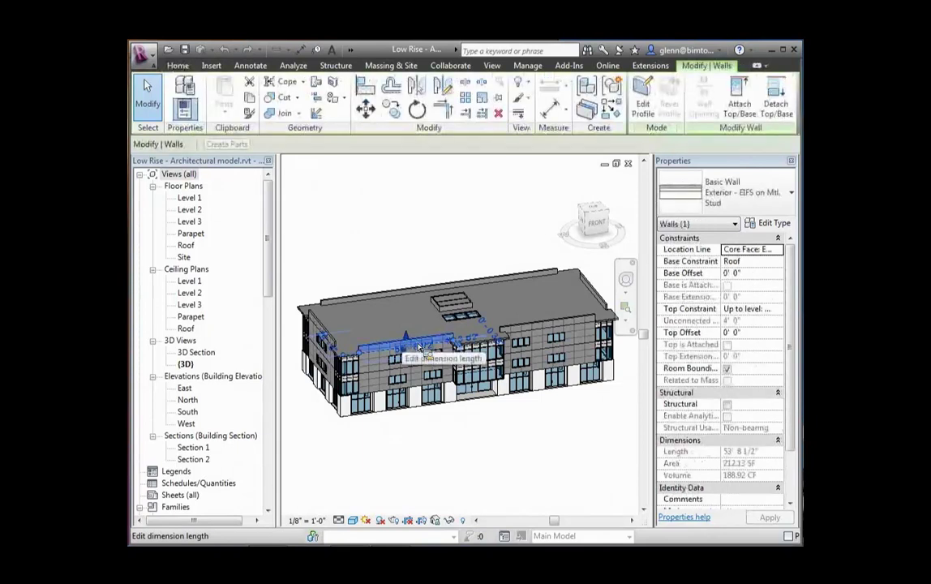
{"action": "left_click_drag", "start_coordinate": [794, 340], "coordinate": [791, 397]}
{"action": "left_click", "coordinate": [790, 423]}
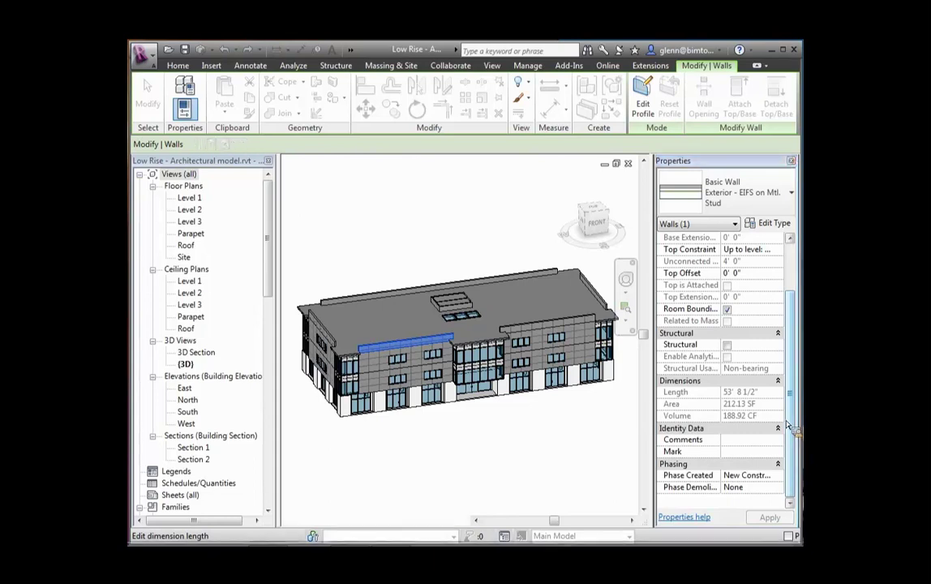
- Switch to Windows Explorer and open Autodesk Education > AEC Team Sharing on the Dropbox (T:) drive
{"action": "mouse_move", "coordinate": [585, 542]}
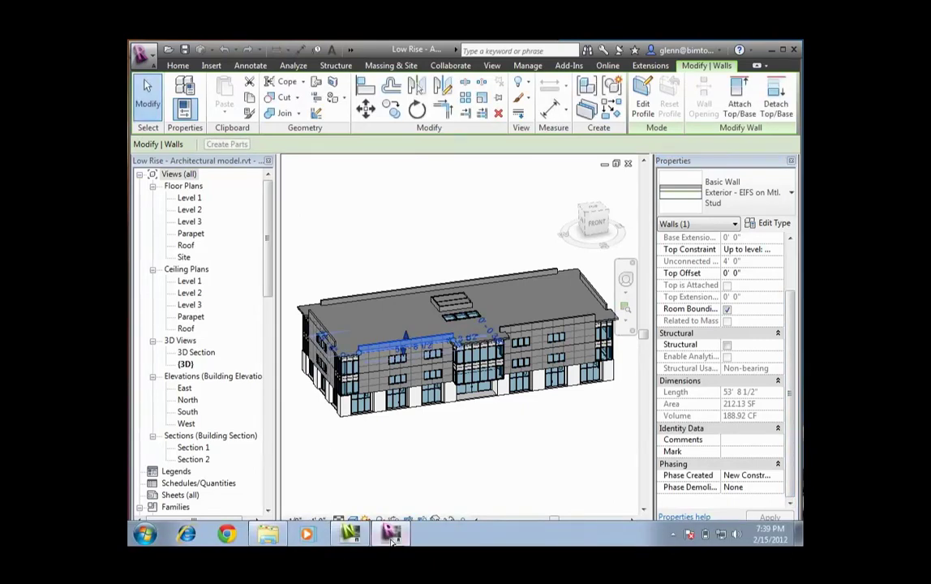
{"action": "left_click", "coordinate": [276, 536]}
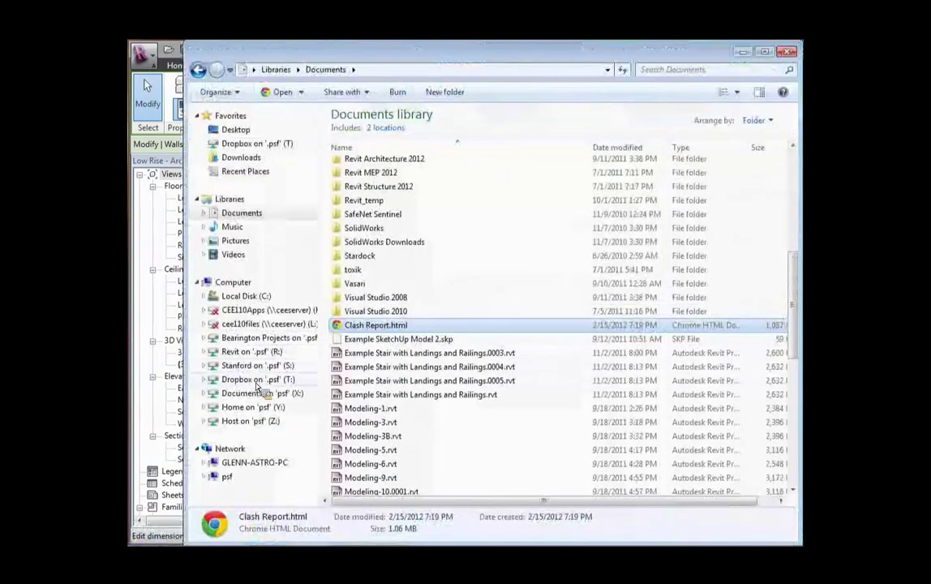
{"action": "left_click", "coordinate": [256, 381]}
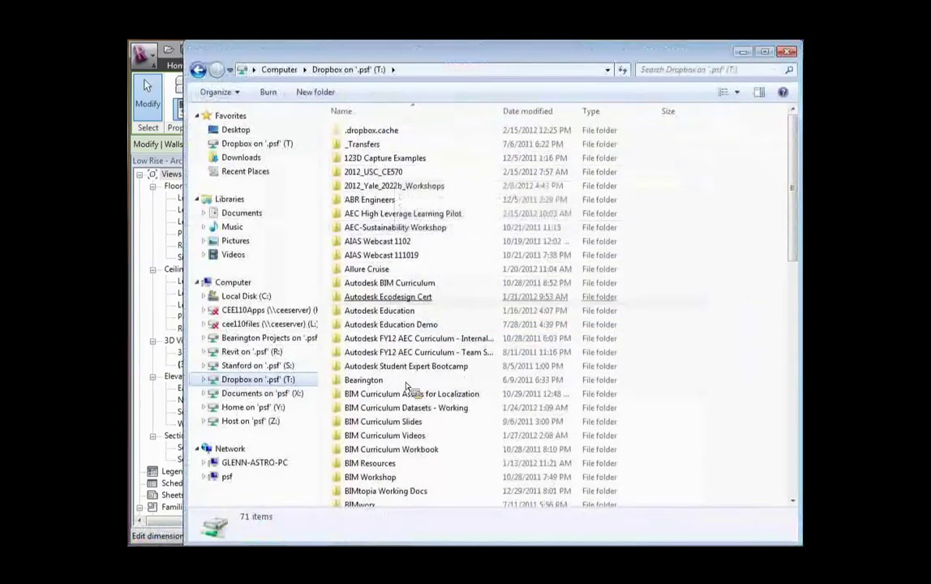
{"action": "left_click", "coordinate": [410, 284]}
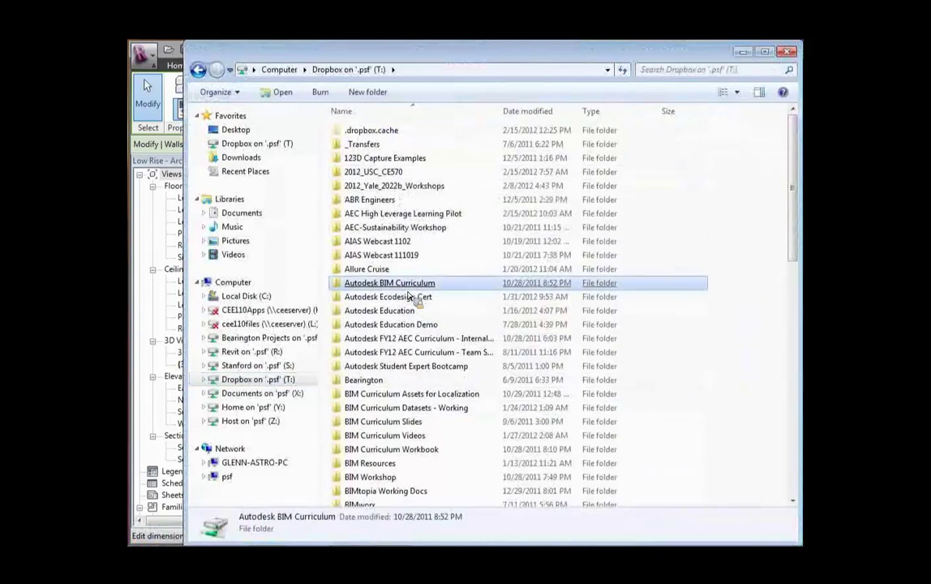
{"action": "double_click", "coordinate": [410, 313]}
{"action": "double_click", "coordinate": [409, 321]}
{"action": "left_click", "coordinate": [411, 71]}
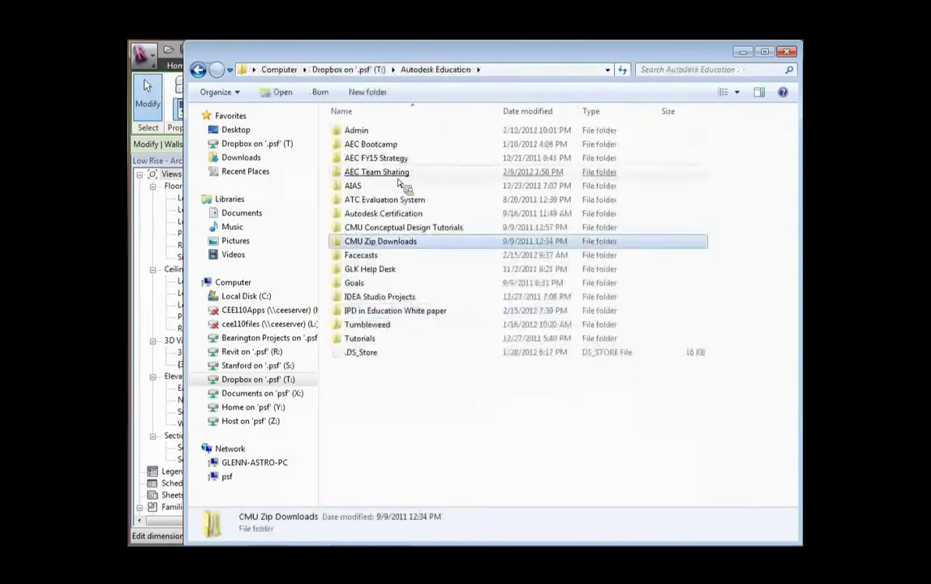
{"action": "double_click", "coordinate": [390, 174]}
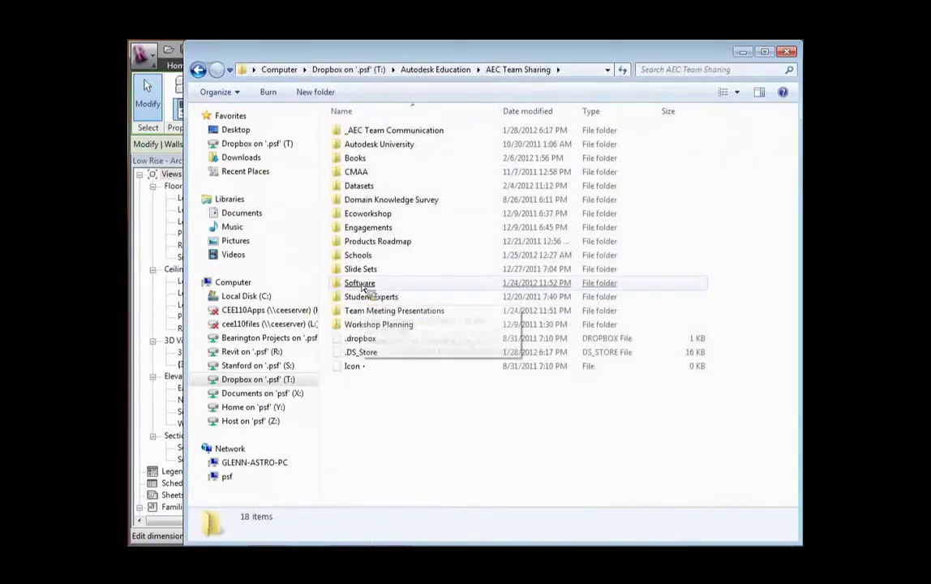
- Open the folder Schools > Penn State Univ > 2012_02 PSU_USC 4D Simulation
{"action": "left_click", "coordinate": [362, 258]}
{"action": "double_click", "coordinate": [362, 258]}
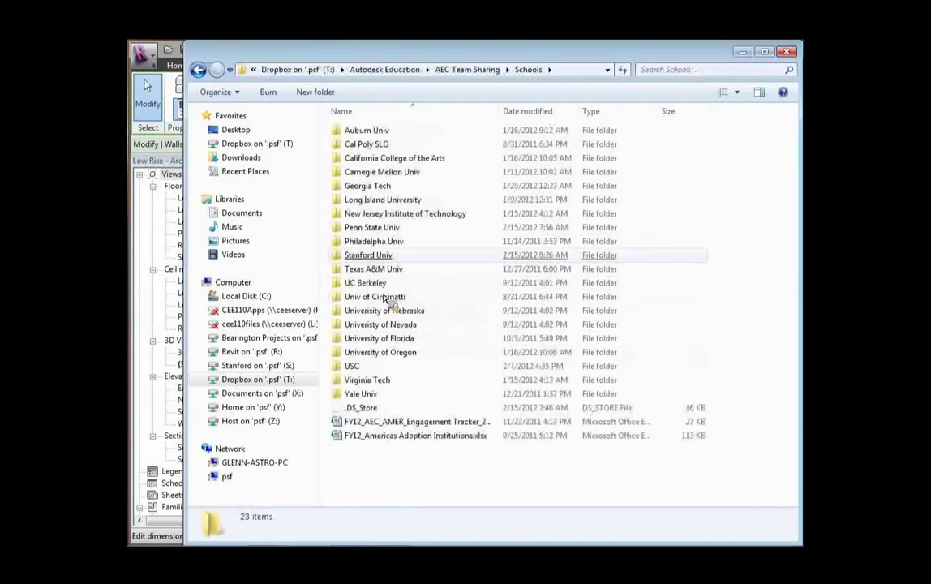
{"action": "double_click", "coordinate": [388, 229]}
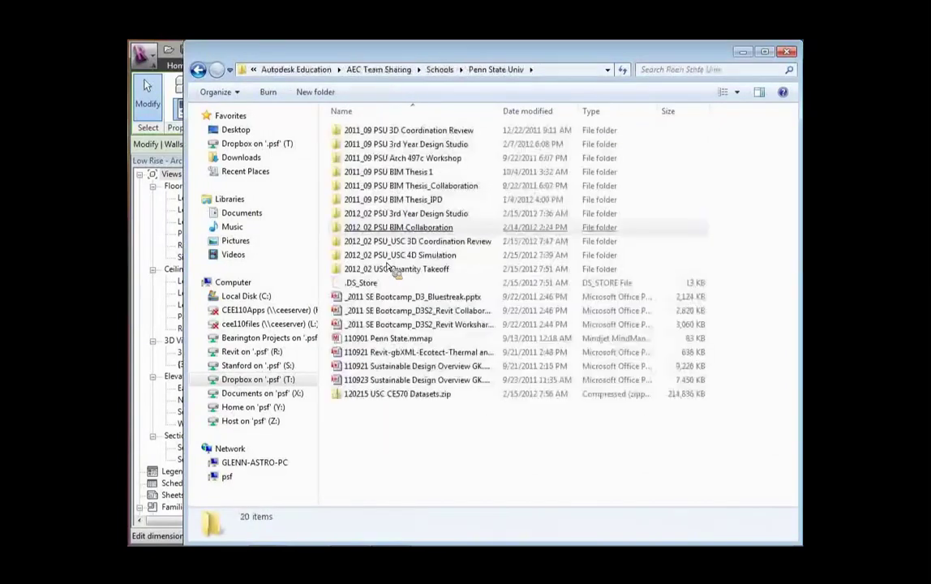
{"action": "left_click", "coordinate": [389, 228]}
{"action": "left_click", "coordinate": [397, 256]}
{"action": "double_click", "coordinate": [396, 256]}
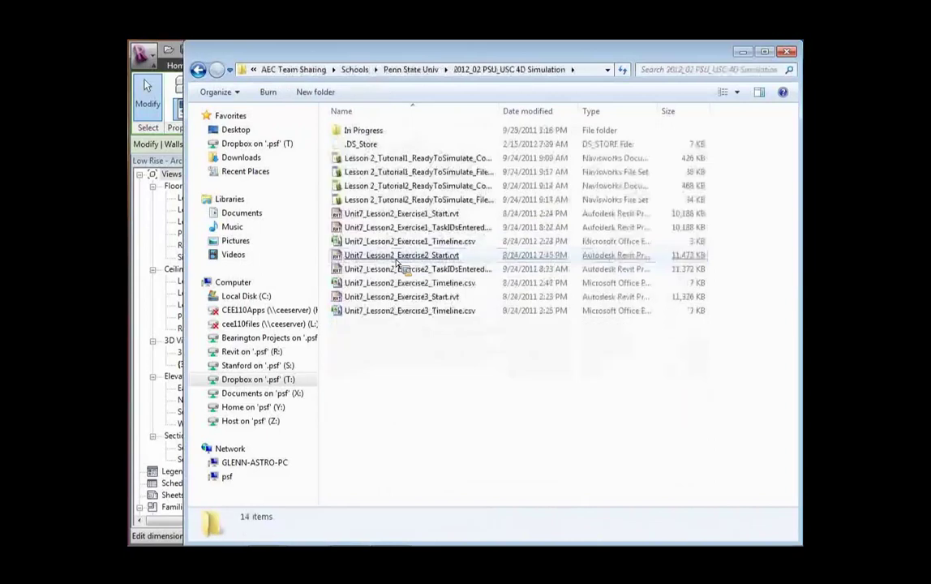
- Open the Unit7_Lesson2_Exercise1_Timeline.csv file in Excel
{"action": "left_click", "coordinate": [399, 256]}
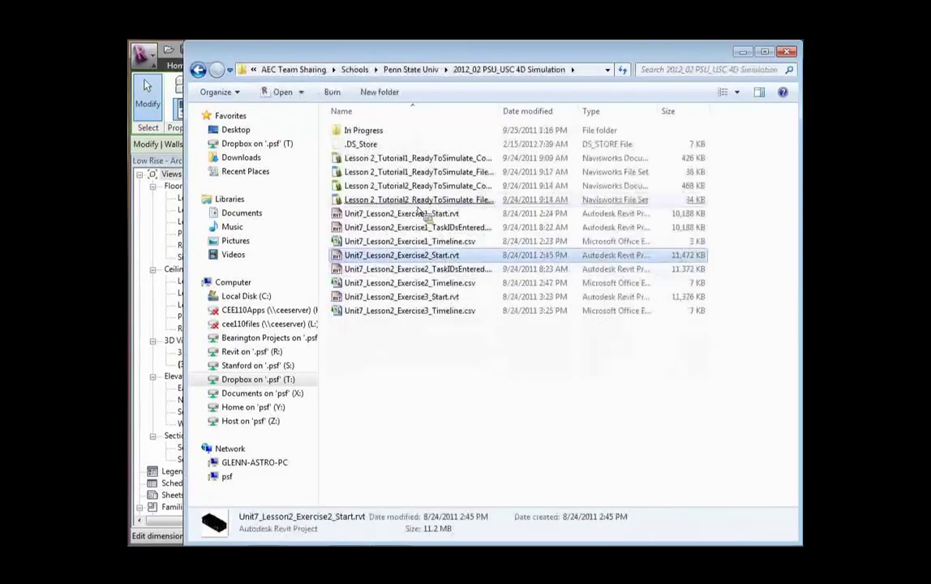
{"action": "left_click", "coordinate": [380, 133]}
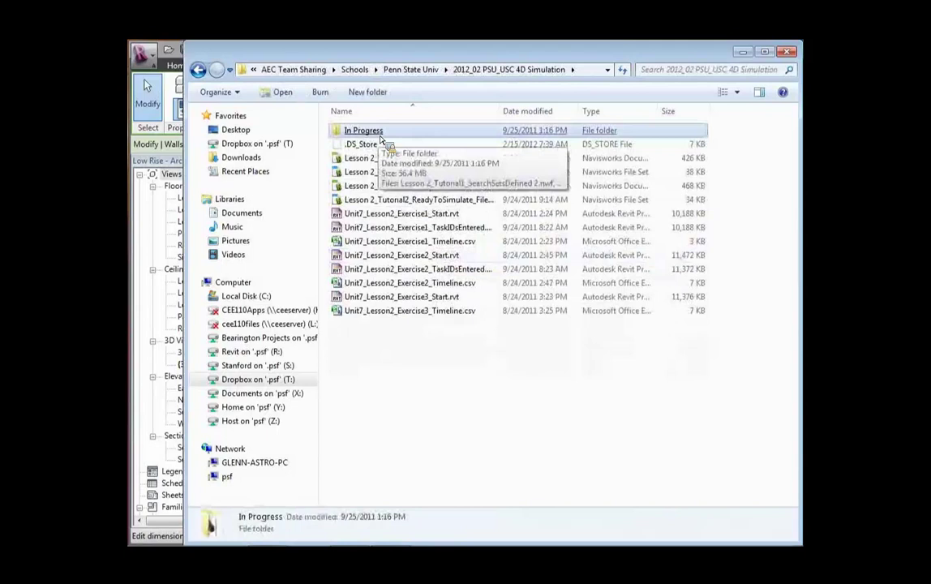
{"action": "left_click", "coordinate": [388, 246]}
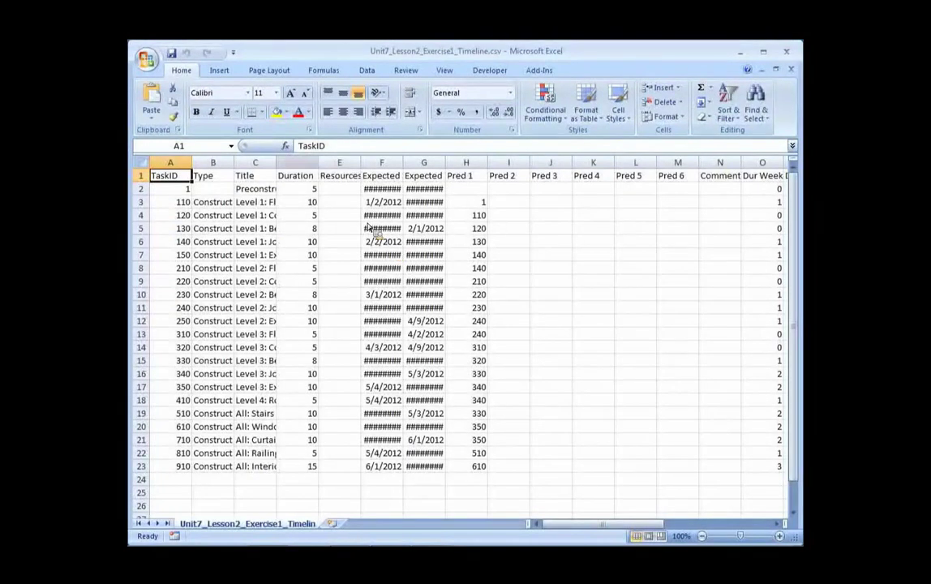
- Widen the Title, Expected Start and Expected End columns so that the task names and dates are readable
{"action": "left_click_drag", "start_coordinate": [276, 163], "coordinate": [322, 166]}
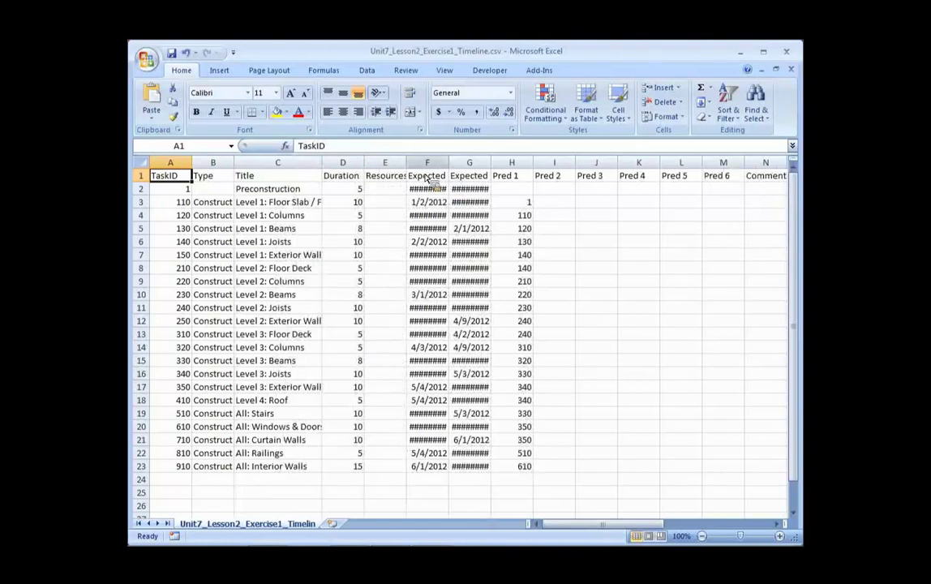
{"action": "left_click_drag", "start_coordinate": [449, 165], "coordinate": [595, 173]}
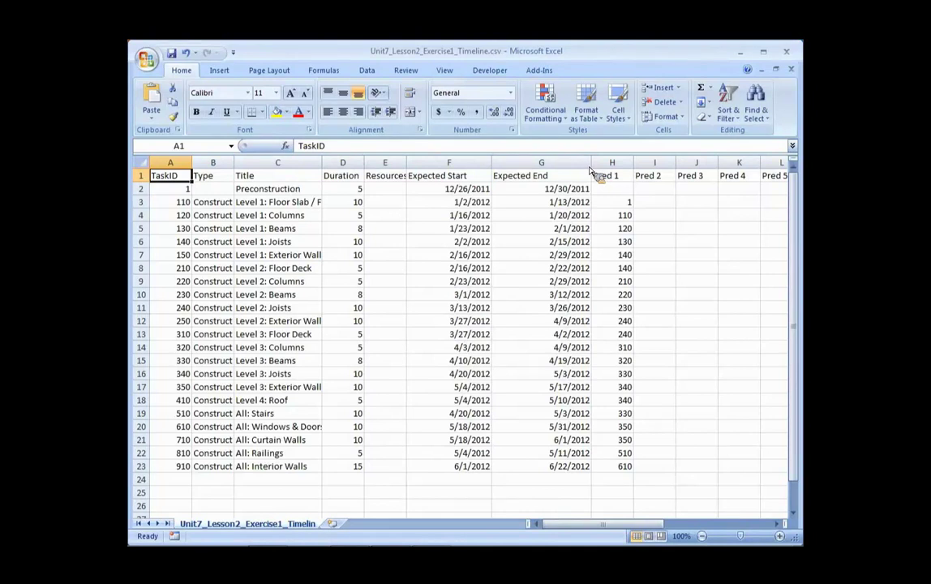
{"action": "left_click_drag", "start_coordinate": [322, 163], "coordinate": [404, 213]}
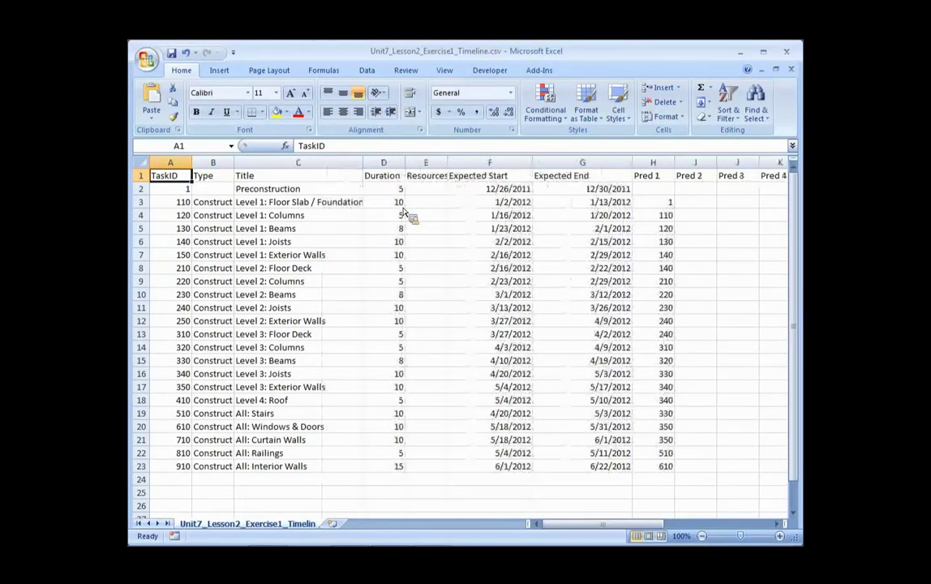
- Try durations of 12, 15 and 20 for the Level 1: Floor Slab / Foundation task
{"action": "left_click", "coordinate": [402, 210]}
{"action": "type", "text": "12"}
{"action": "key", "text": "Return"}
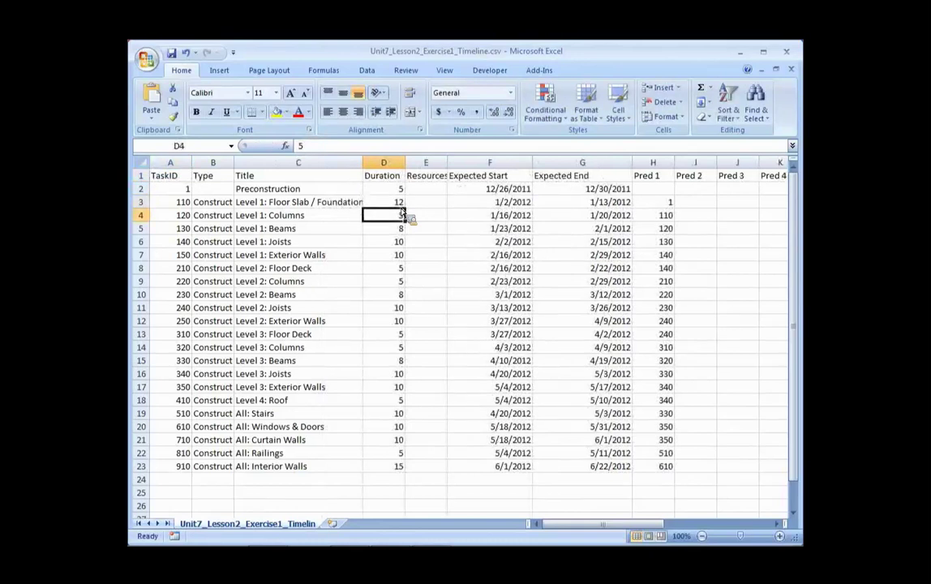
{"action": "left_click", "coordinate": [401, 208]}
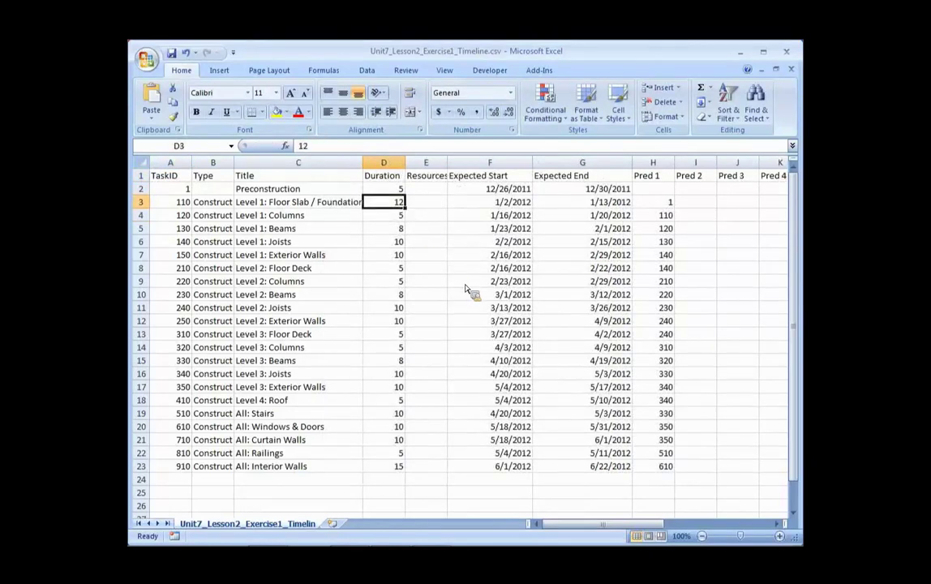
{"action": "type", "text": "15"}
{"action": "key", "text": "Return"}
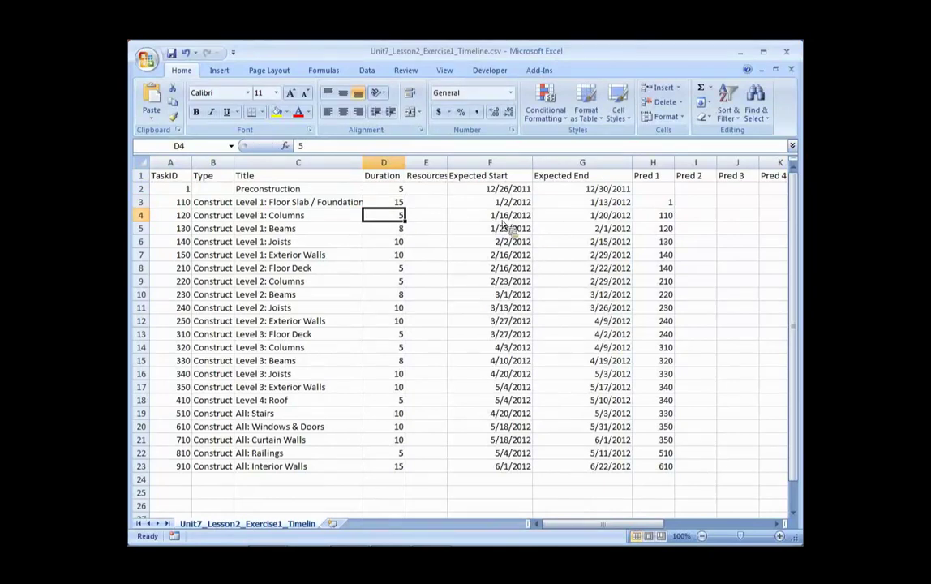
{"action": "left_click", "coordinate": [398, 203]}
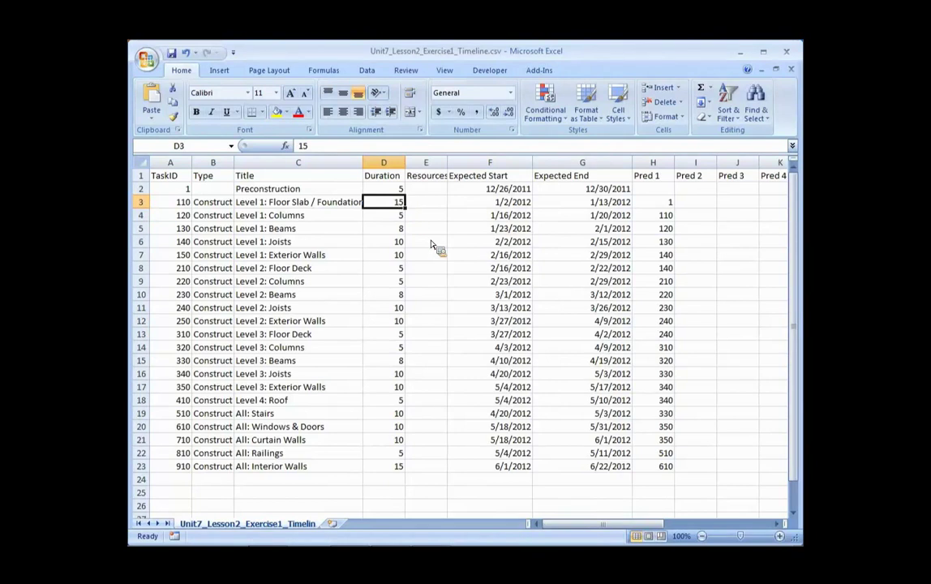
{"action": "type", "text": "20"}
{"action": "key", "text": "Return"}
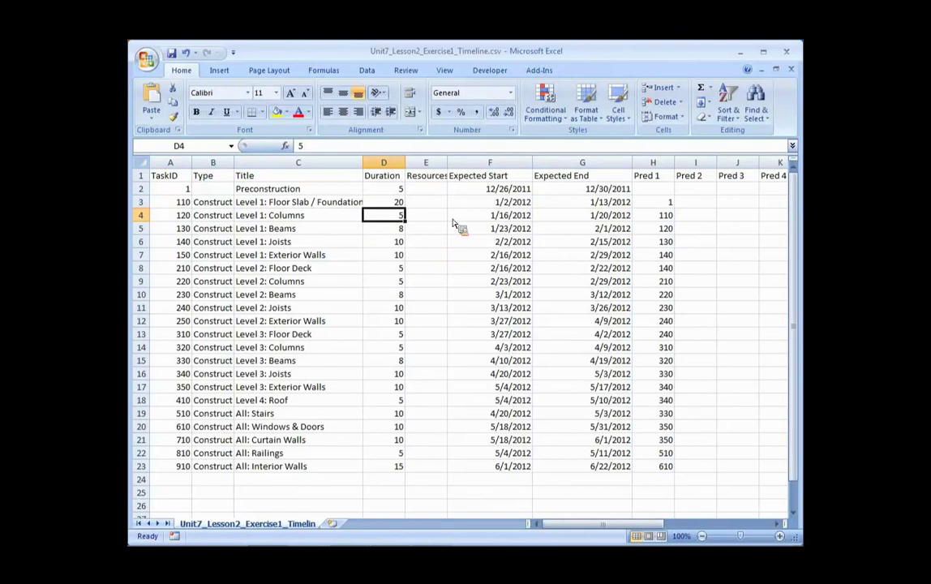
- Set the Level 1: Floor Slab / Foundation task's duration in D3 to 12
{"action": "left_click", "coordinate": [399, 204]}
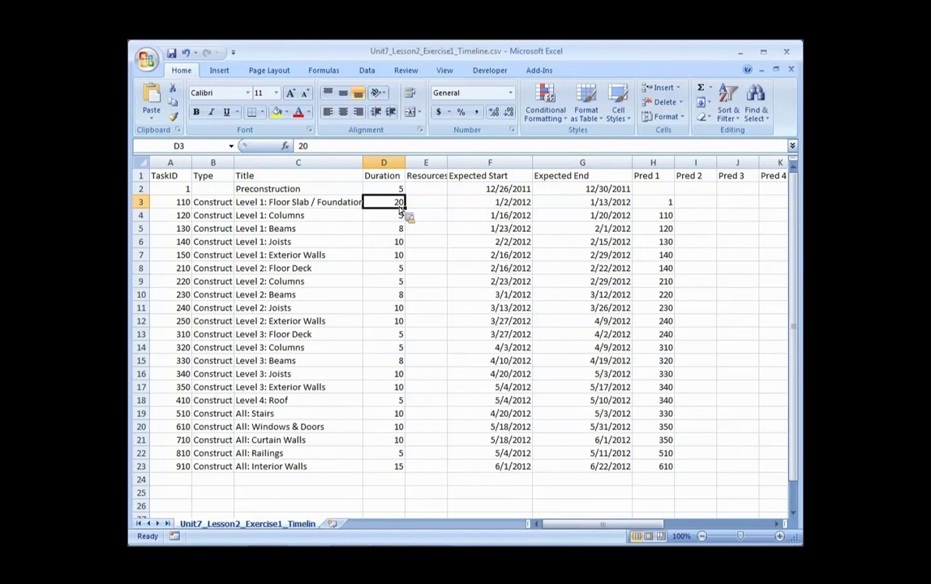
{"action": "type", "text": "12"}
{"action": "key", "text": "Return"}
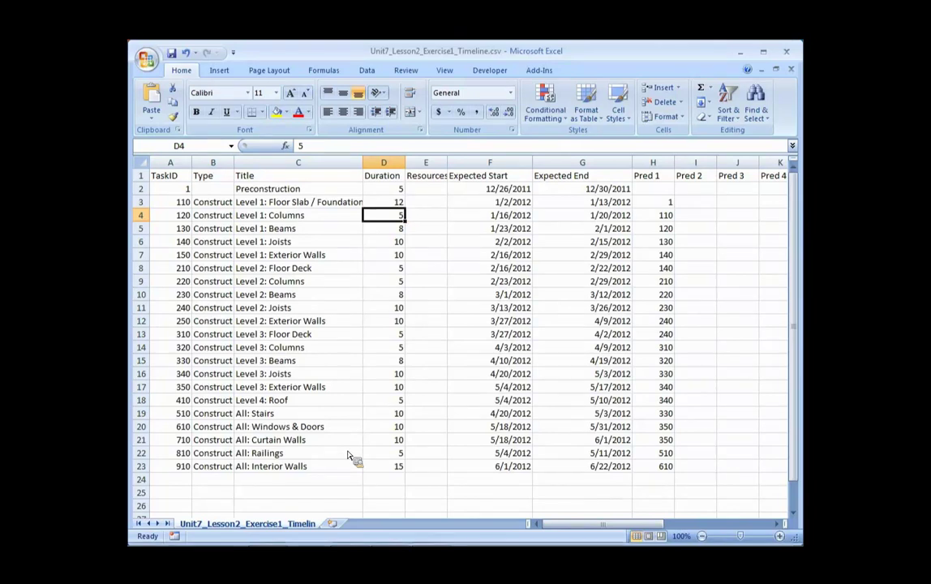
- Switch to Revit and open the Edit Shared Parameters dialog, dismissing the missing-file message
{"action": "mouse_move", "coordinate": [357, 541]}
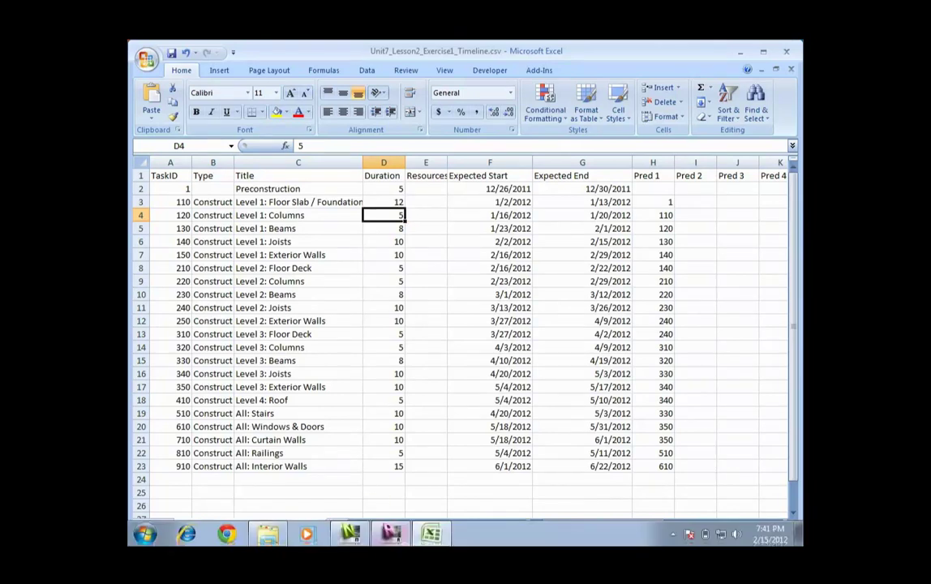
{"action": "left_click", "coordinate": [390, 534]}
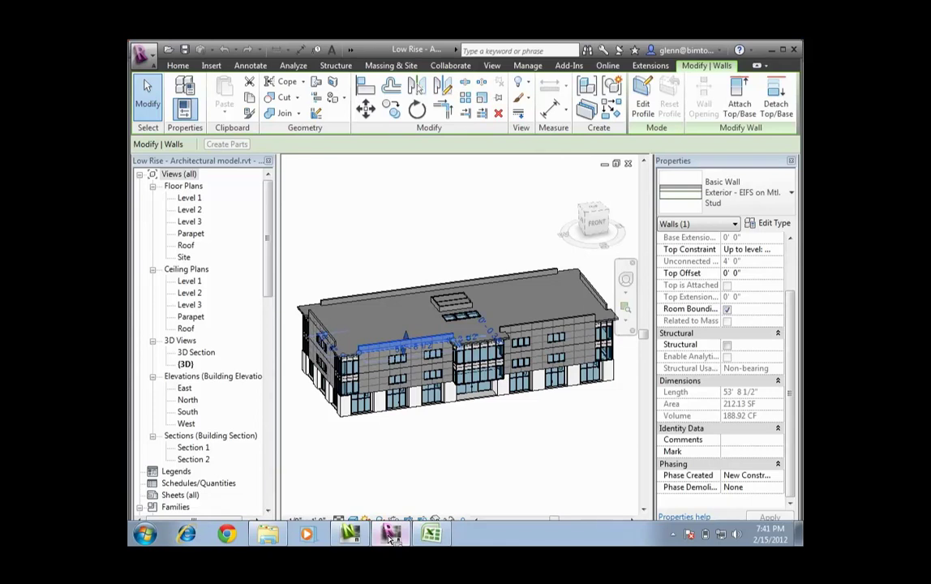
{"action": "left_click", "coordinate": [528, 66]}
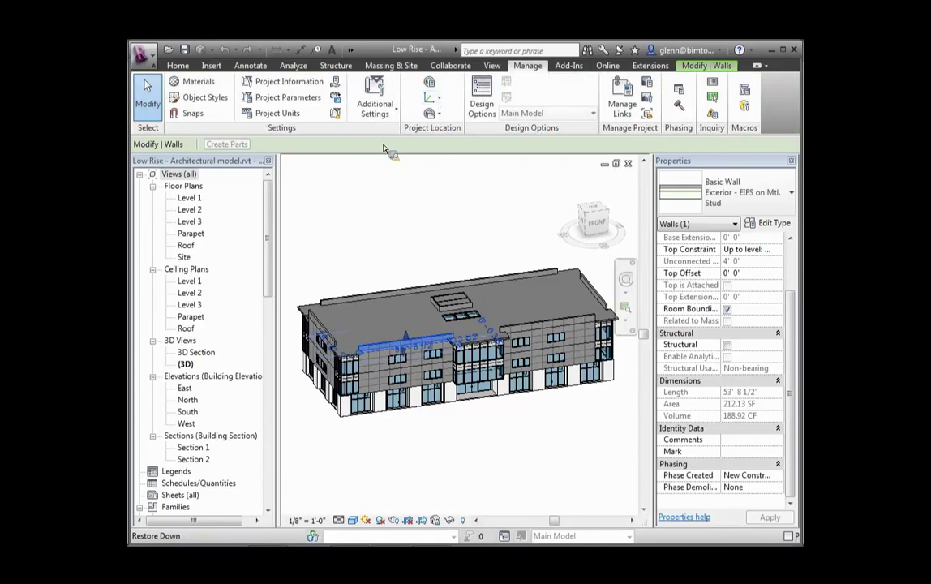
{"action": "left_click", "coordinate": [338, 84]}
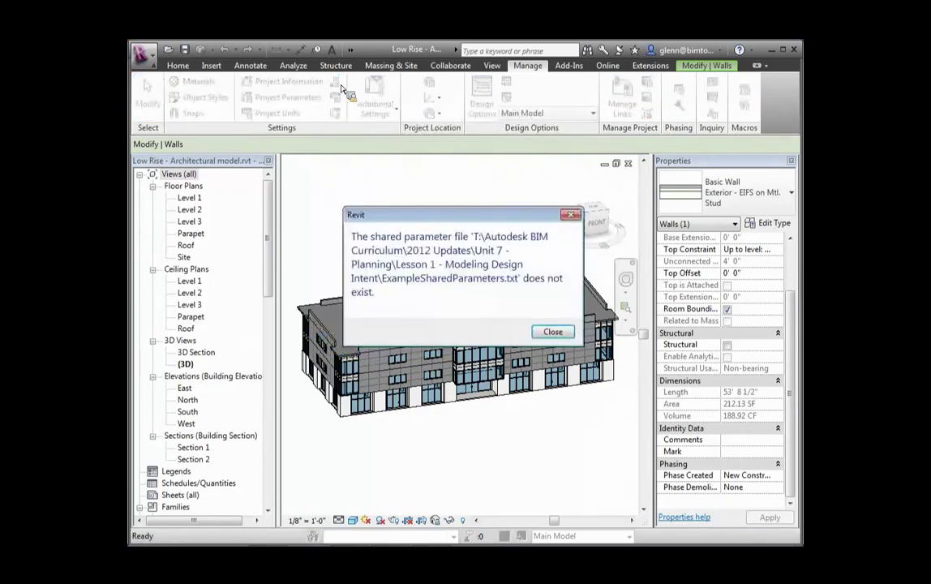
{"action": "left_click", "coordinate": [550, 332]}
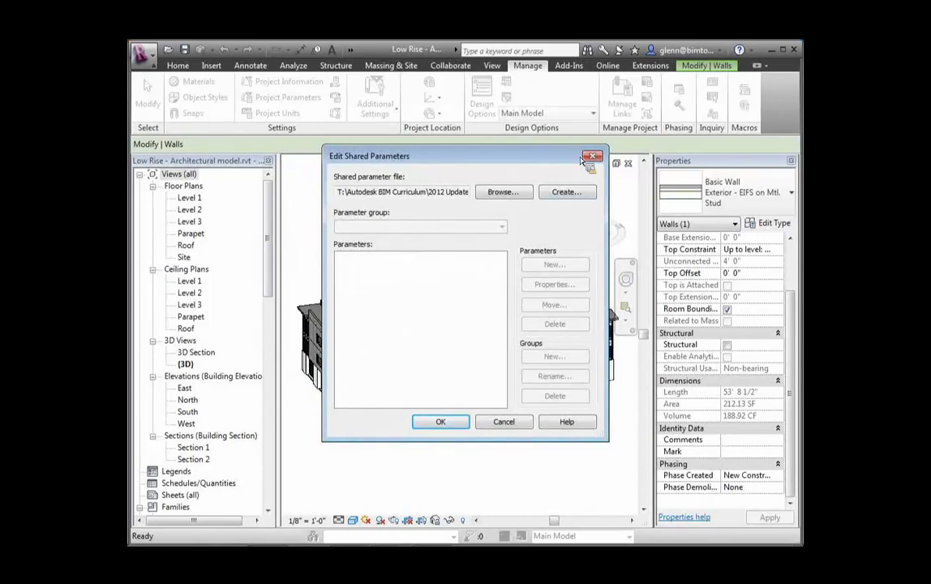
- Create a shared parameter file named PennStateSharedParams in the My Documents folder
{"action": "left_click", "coordinate": [565, 192]}
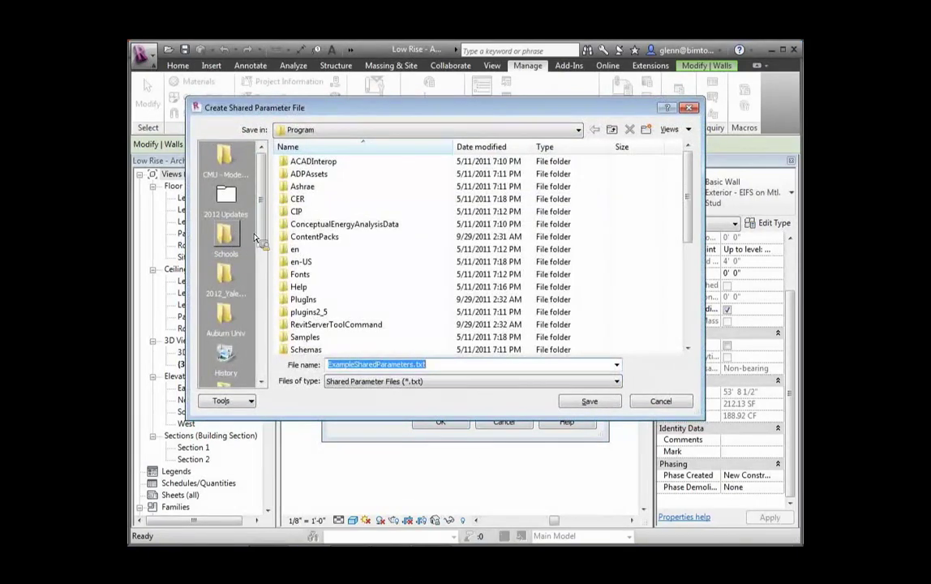
{"action": "scroll", "coordinate": [268, 280], "scroll_direction": "down", "scroll_amount": 3}
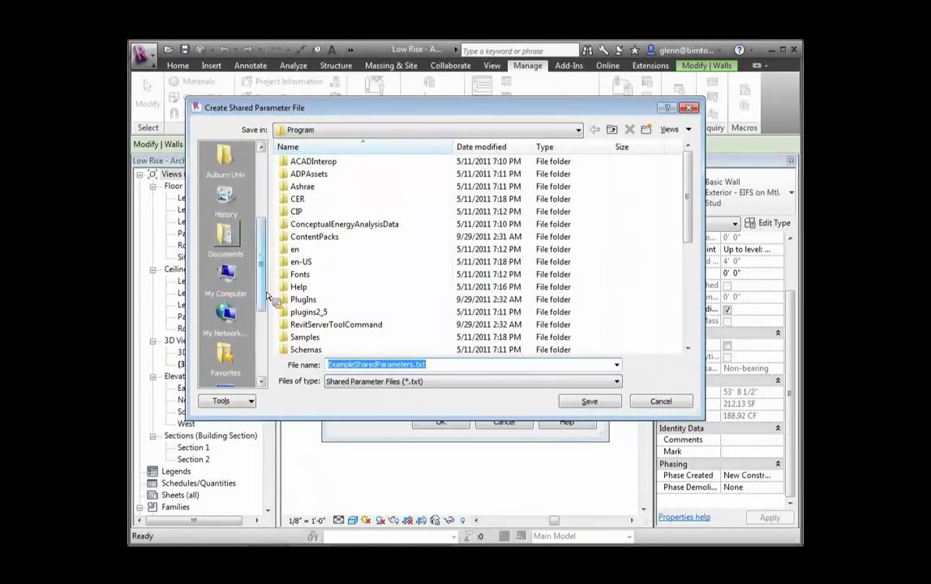
{"action": "left_click", "coordinate": [230, 240]}
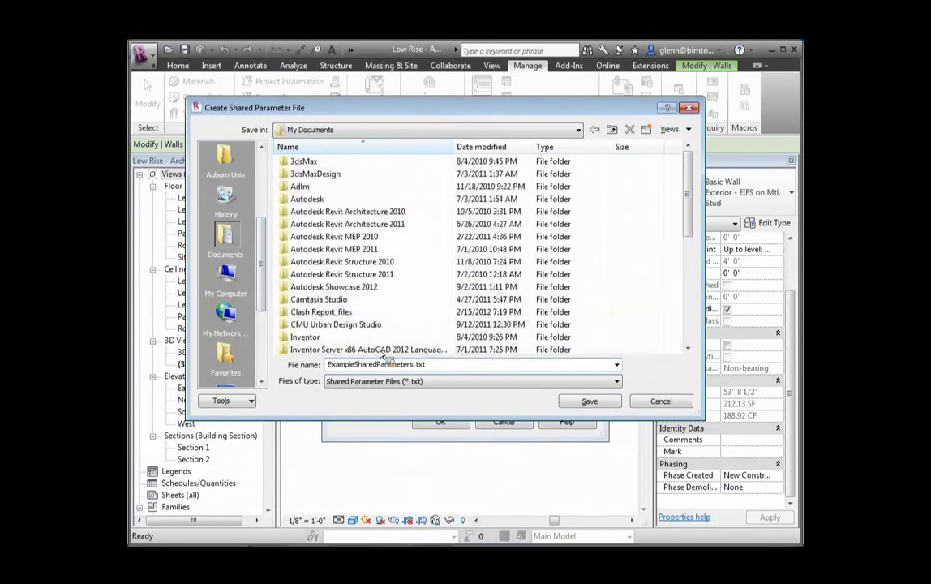
{"action": "double_click", "coordinate": [442, 365]}
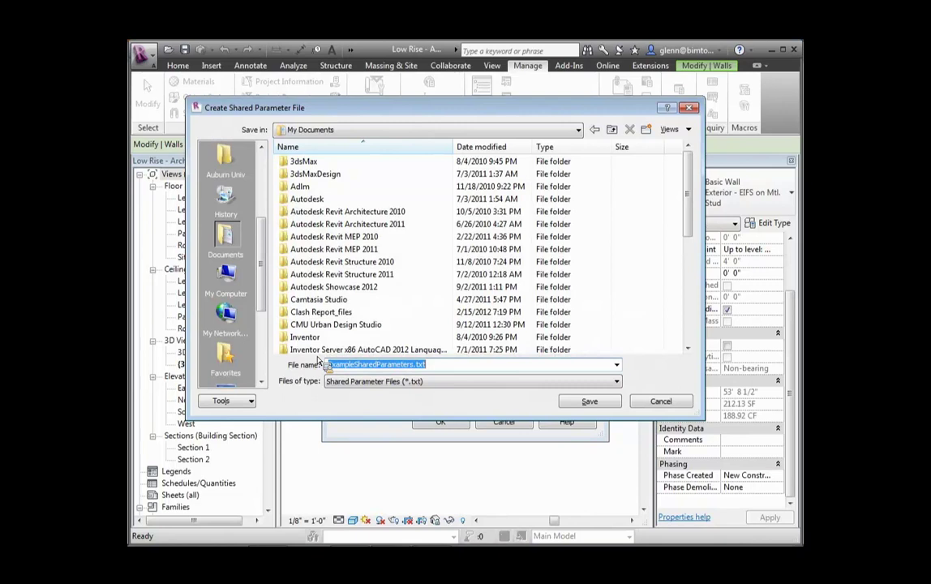
{"action": "type", "text": "PennSat"}
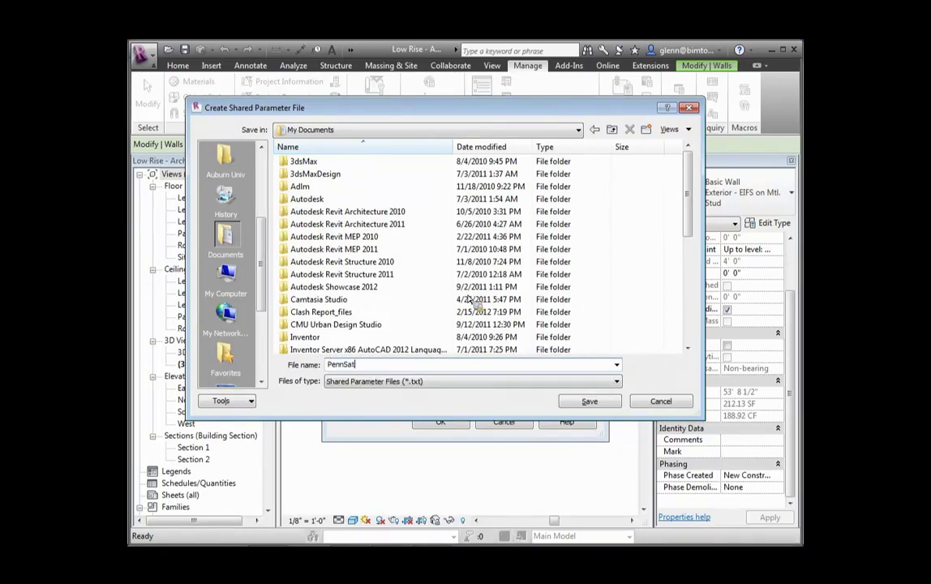
{"action": "key", "text": "BackSpace"}
{"action": "key", "text": "BackSpace"}
{"action": "type", "text": "tateSharedParams"}
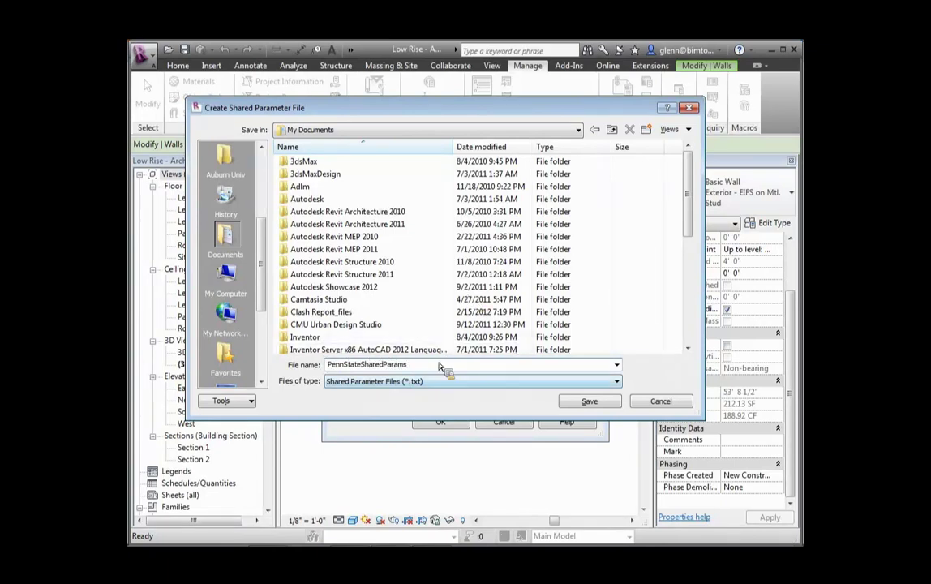
{"action": "left_click", "coordinate": [587, 402]}
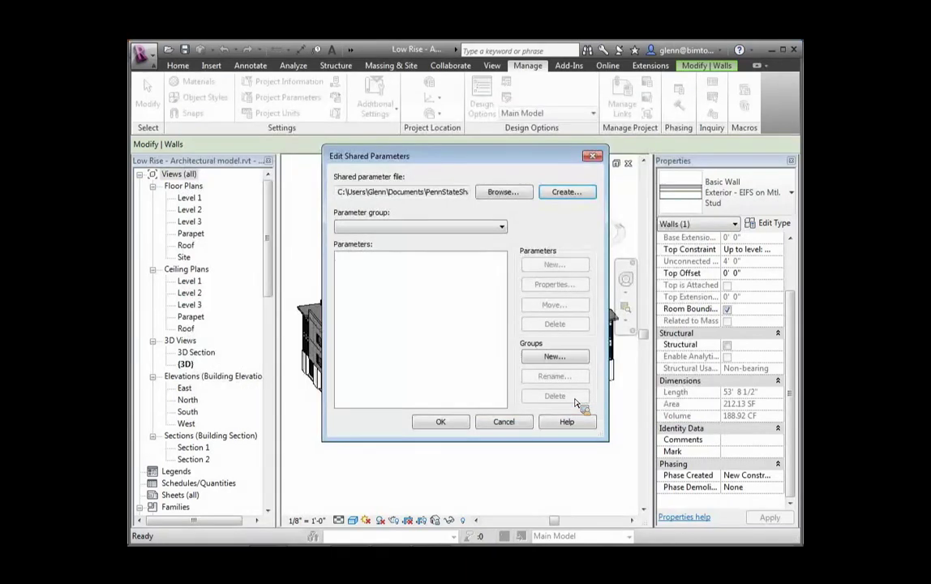
- Add a parameter group named Scheduling to the shared parameter file
{"action": "left_click", "coordinate": [551, 358]}
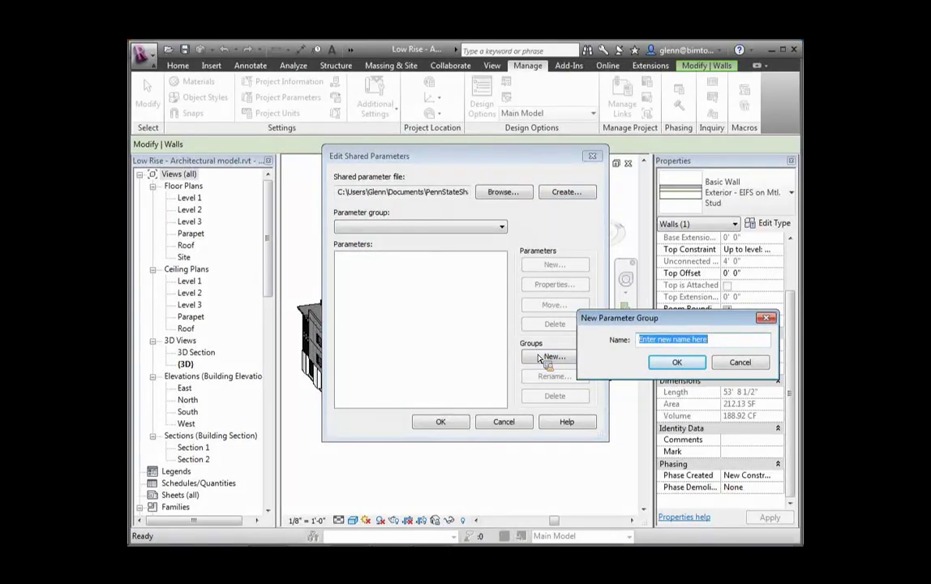
{"action": "type", "text": "Sche"}
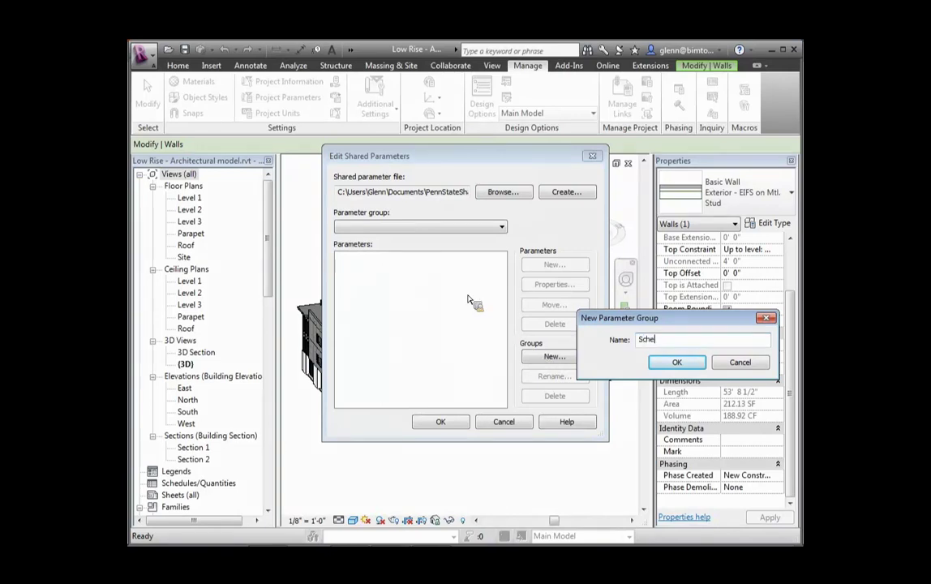
{"action": "type", "text": "dulindg"}
{"action": "key", "text": "BackSpace"}
{"action": "key", "text": "BackSpace"}
{"action": "type", "text": "g"}
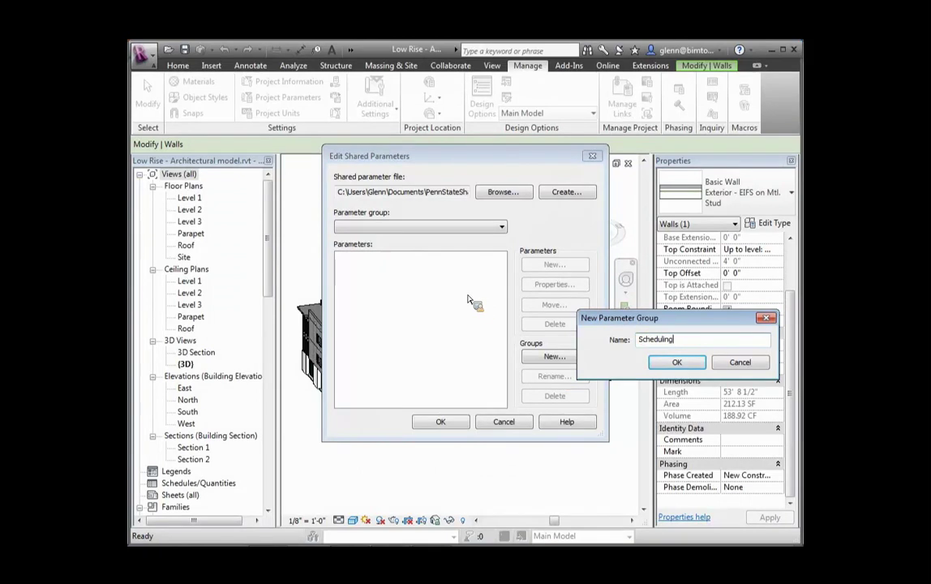
{"action": "left_click", "coordinate": [676, 362]}
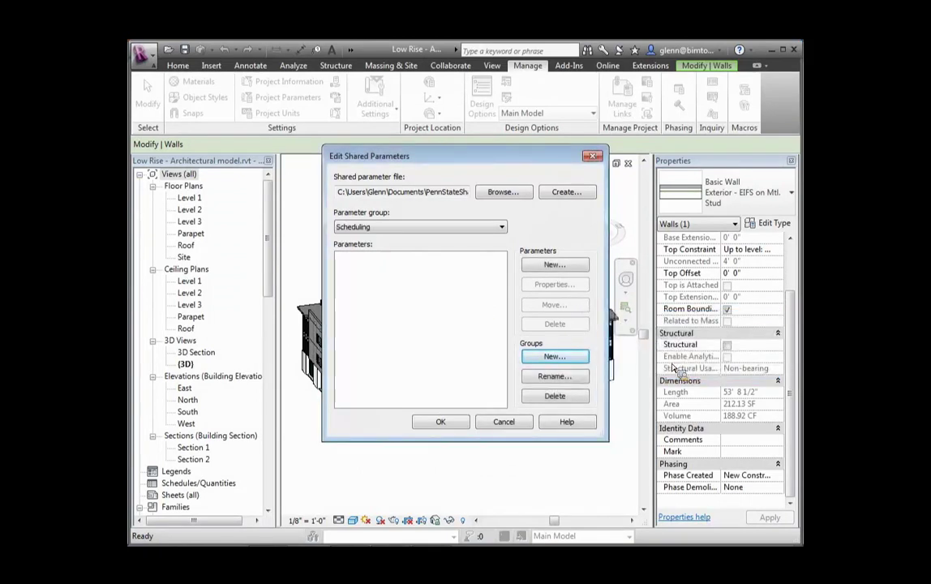
- Add a shared parameter named TaskID with discipline Common and type Text to the Scheduling group, and accept the shared parameter edits
{"action": "left_click", "coordinate": [568, 265]}
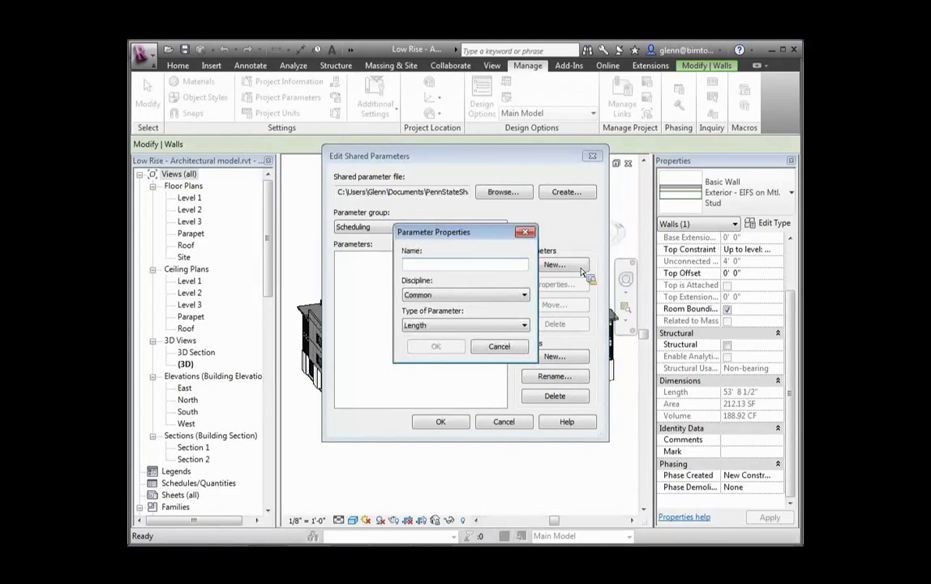
{"action": "type", "text": "Tas"}
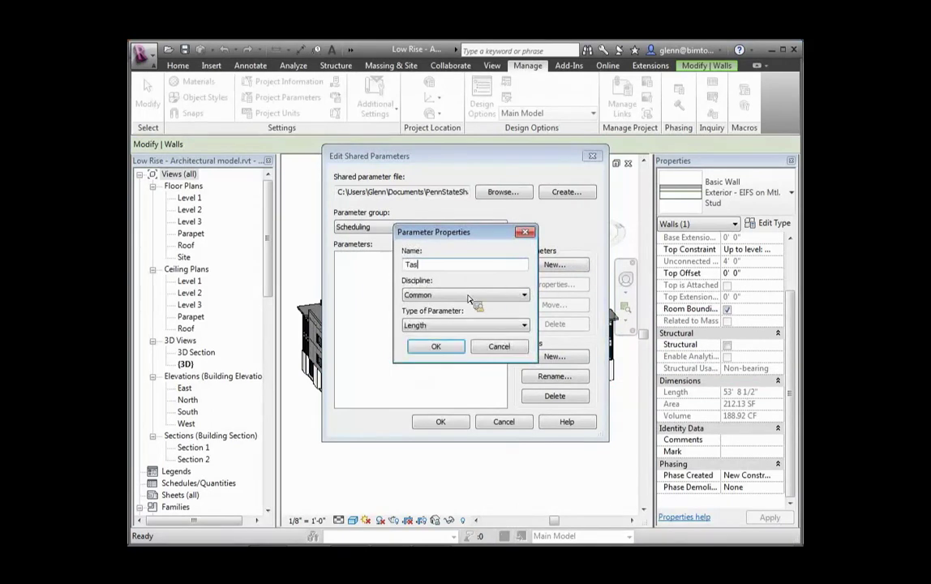
{"action": "type", "text": "kID"}
{"action": "left_click", "coordinate": [477, 297]}
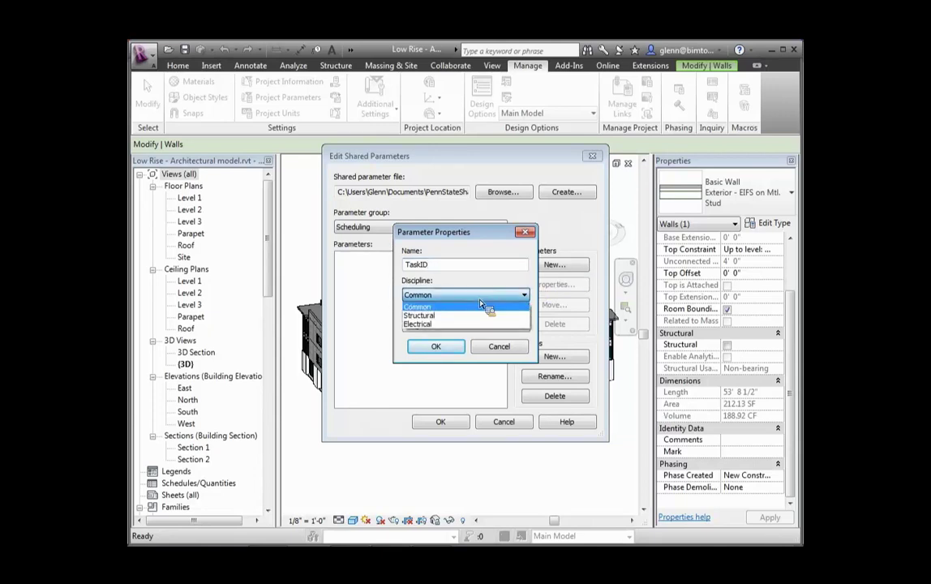
{"action": "left_click", "coordinate": [477, 305]}
{"action": "left_click", "coordinate": [445, 326]}
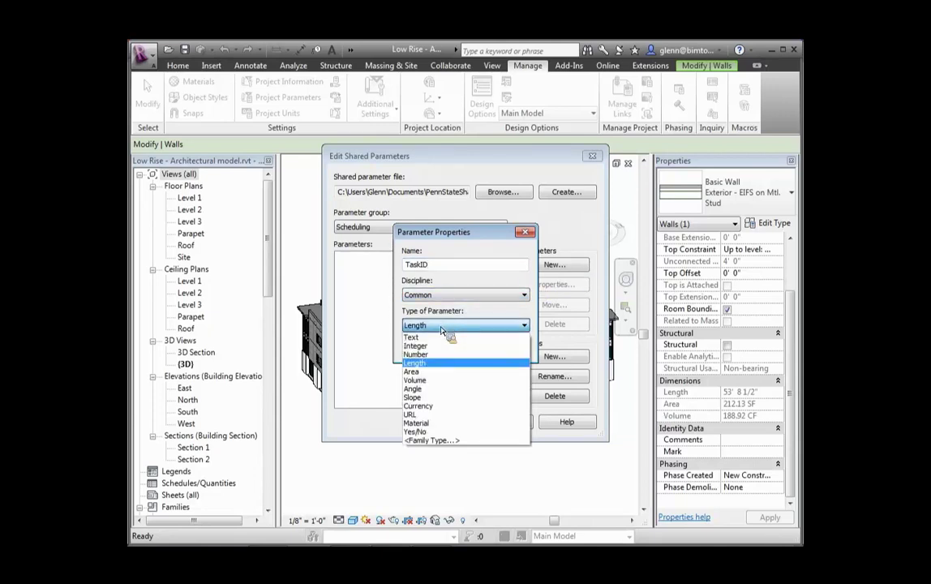
{"action": "left_click", "coordinate": [439, 337]}
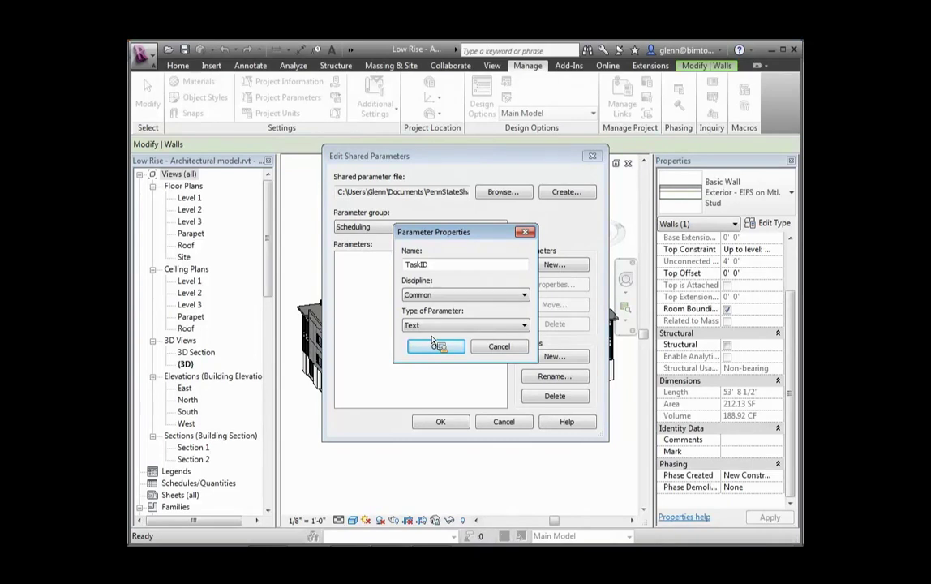
{"action": "left_click", "coordinate": [435, 344]}
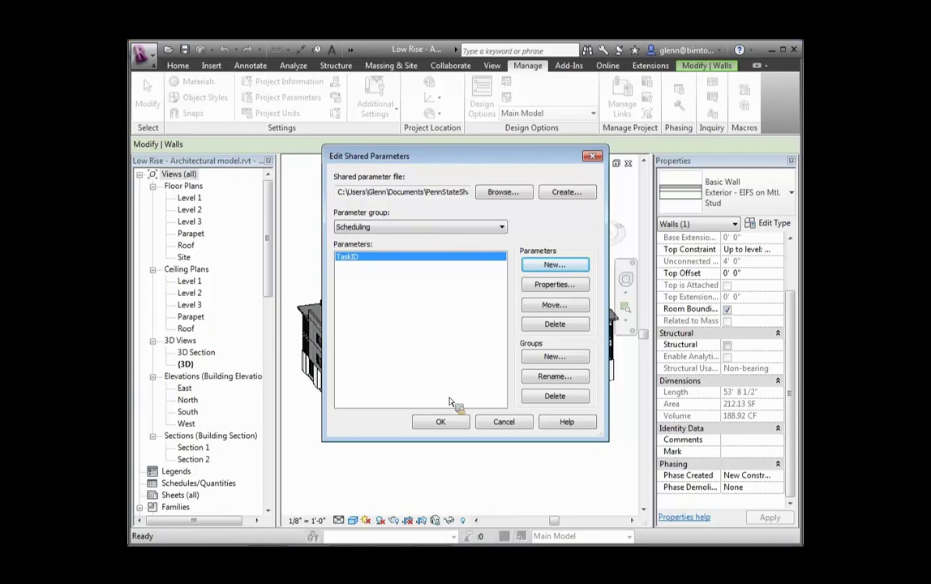
{"action": "left_click", "coordinate": [442, 422]}
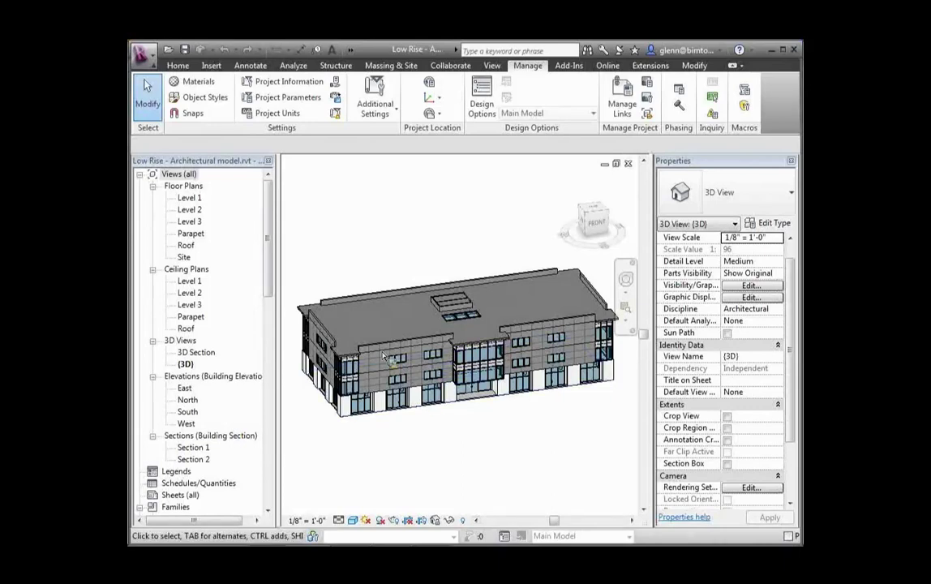
- Start a new project parameter based on the shared parameter TaskID from the Scheduling group
{"action": "left_click", "coordinate": [313, 98]}
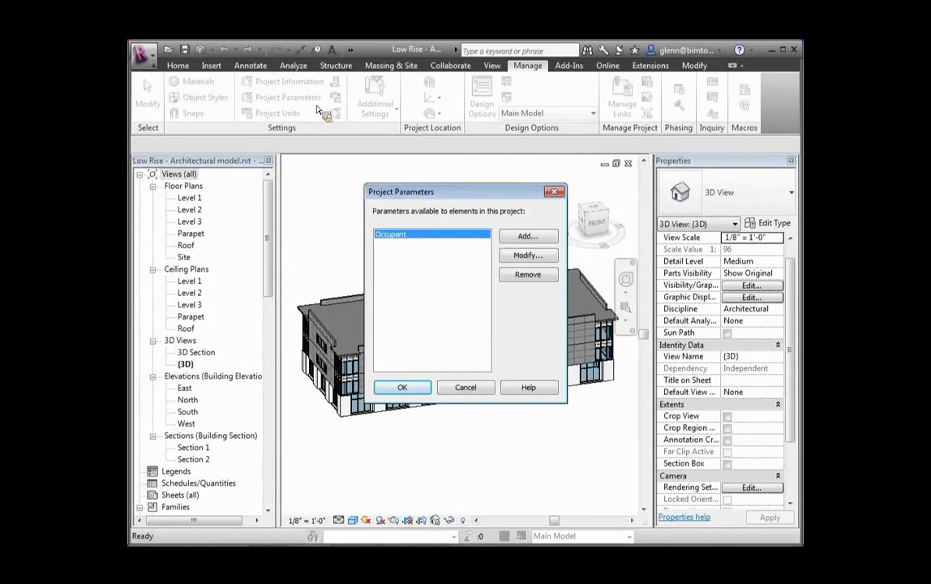
{"action": "left_click", "coordinate": [523, 236]}
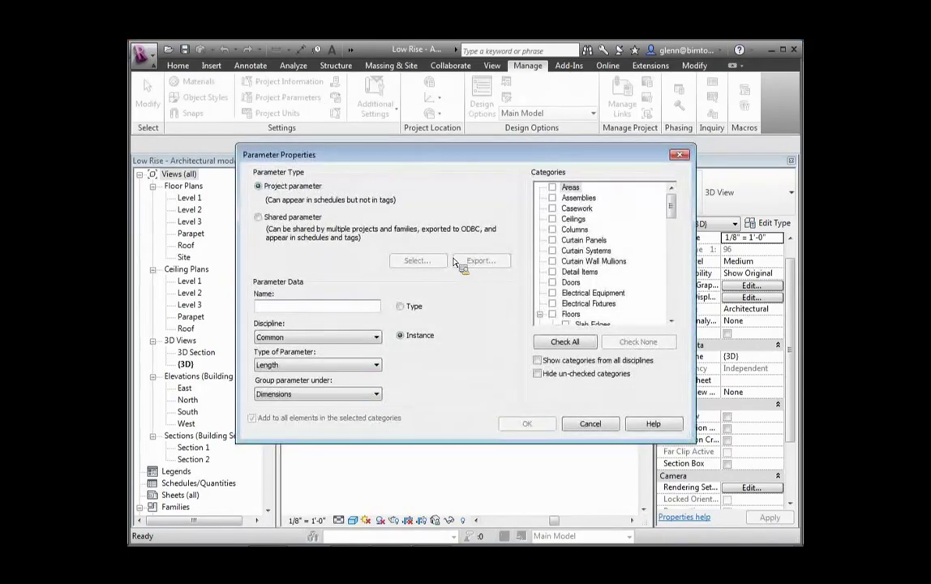
{"action": "left_click", "coordinate": [290, 216]}
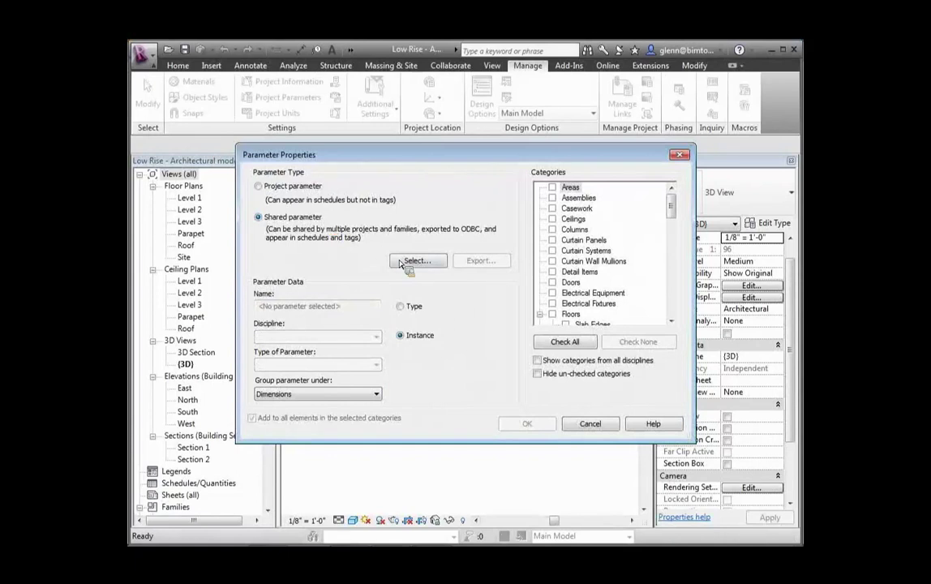
{"action": "left_click", "coordinate": [402, 261]}
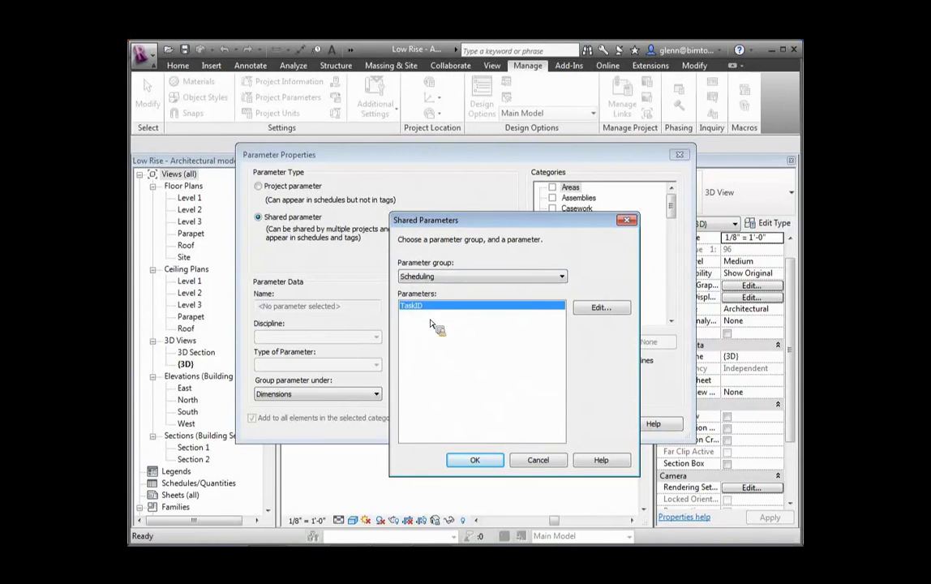
{"action": "left_click", "coordinate": [473, 460]}
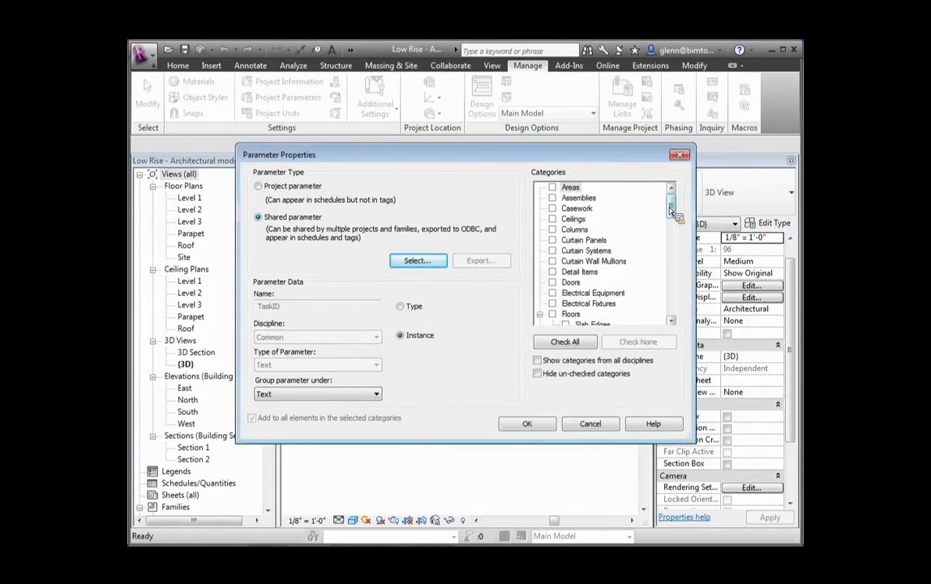
- Assign TaskID to the Walls, Structural Framing, Structural Foundations, Structural Columns, Structural Beam Systems and Stairs categories
{"action": "scroll", "coordinate": [673, 212], "scroll_direction": "down", "scroll_amount": 3}
{"action": "left_click_drag", "start_coordinate": [673, 232], "coordinate": [673, 193]}
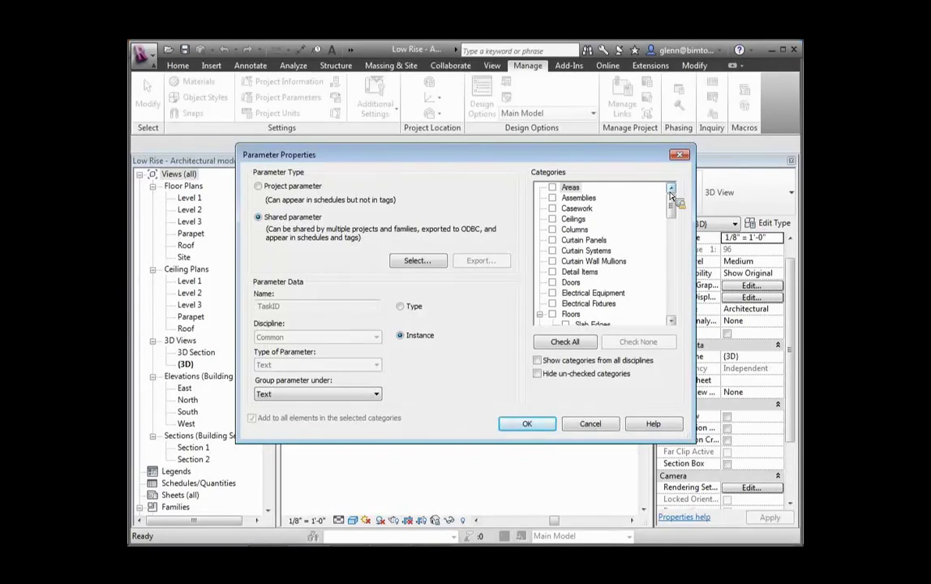
{"action": "left_click_drag", "start_coordinate": [672, 200], "coordinate": [671, 297]}
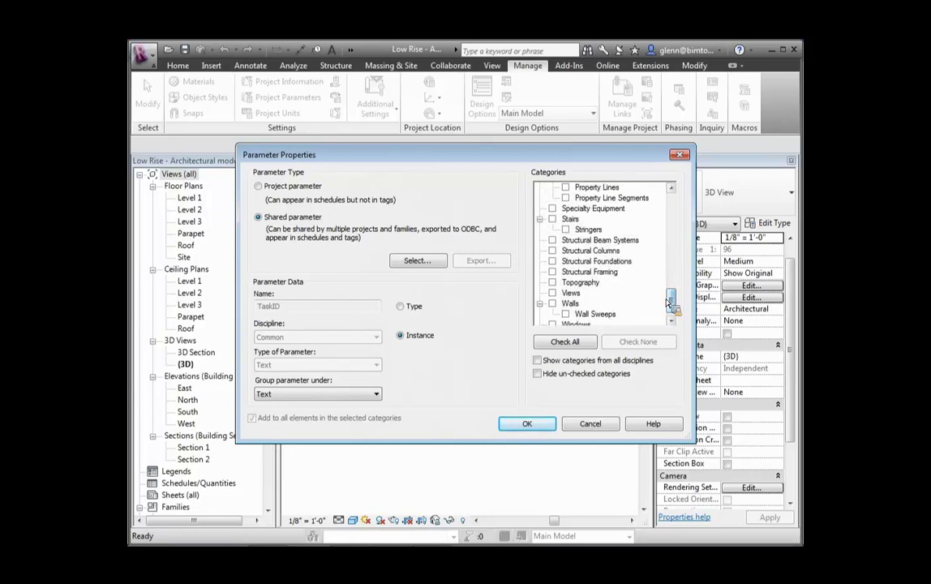
{"action": "left_click", "coordinate": [552, 303]}
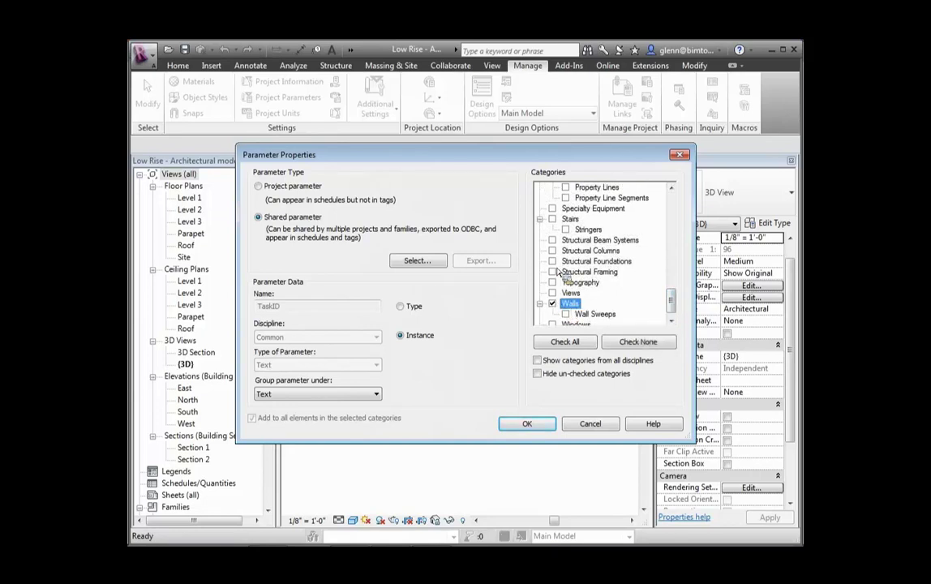
{"action": "left_click", "coordinate": [552, 272]}
{"action": "left_click", "coordinate": [553, 261]}
{"action": "left_click", "coordinate": [552, 251]}
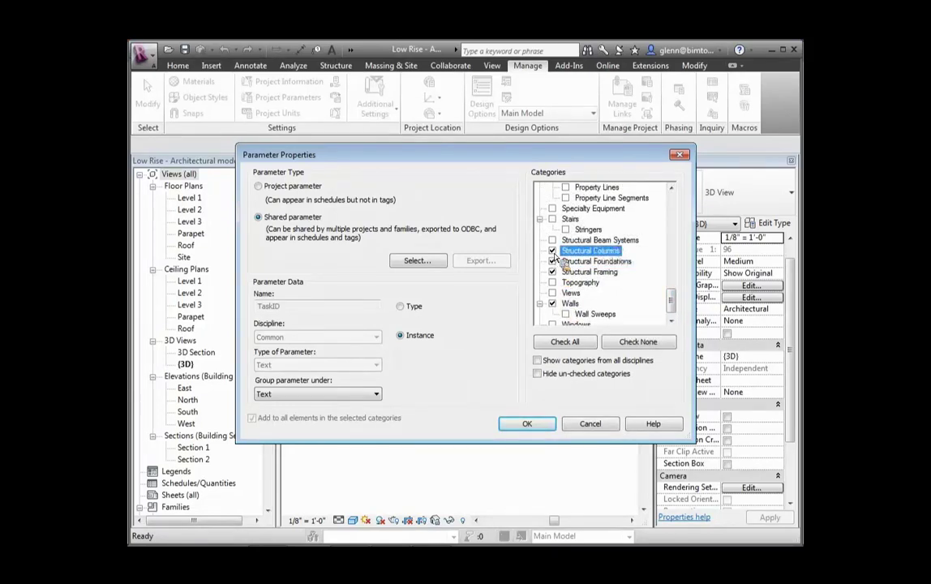
{"action": "left_click", "coordinate": [552, 240]}
{"action": "left_click", "coordinate": [552, 220]}
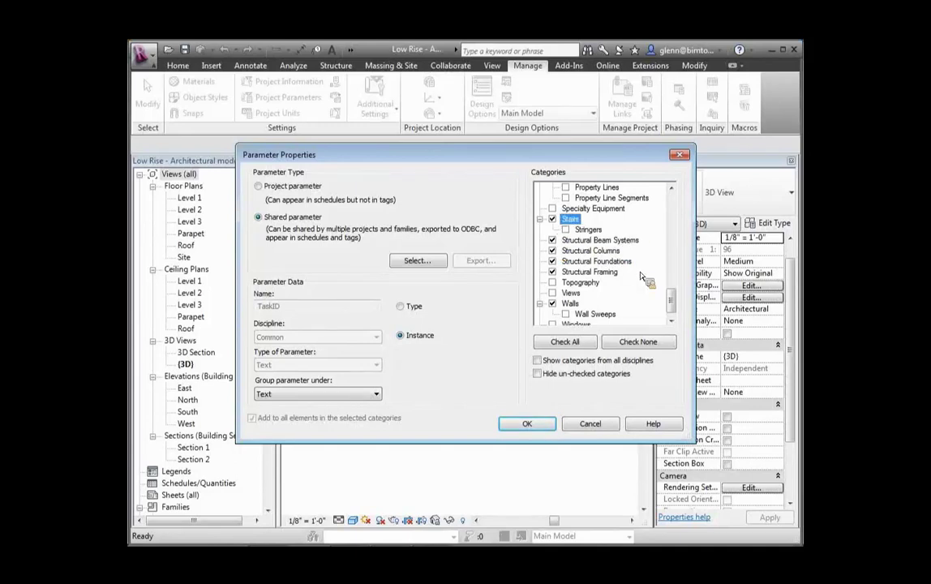
- Also assign TaskID to the Roofs, Fascias, Gutters, Plumbing Fixtures and Mechanical Equipment categories
{"action": "left_click_drag", "start_coordinate": [671, 298], "coordinate": [671, 264]}
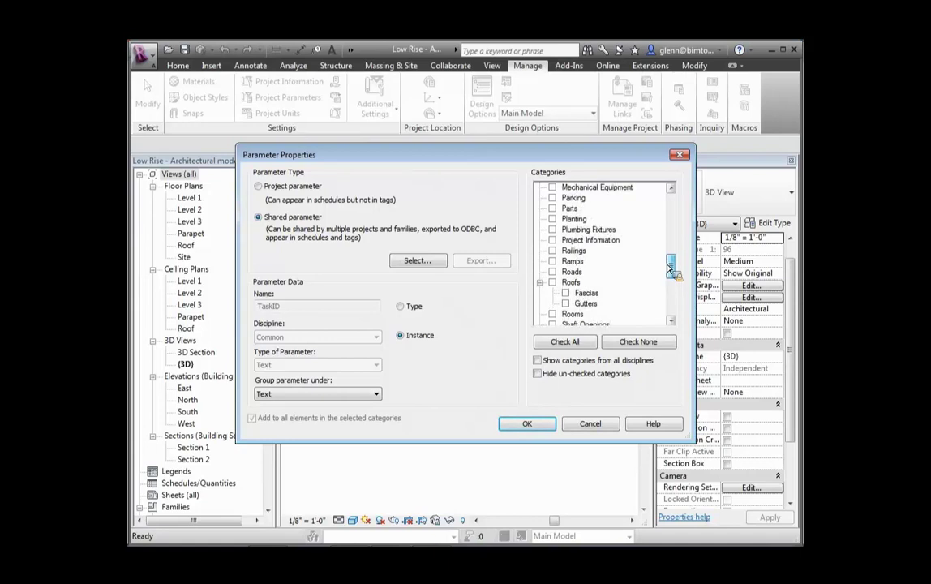
{"action": "left_click", "coordinate": [568, 284]}
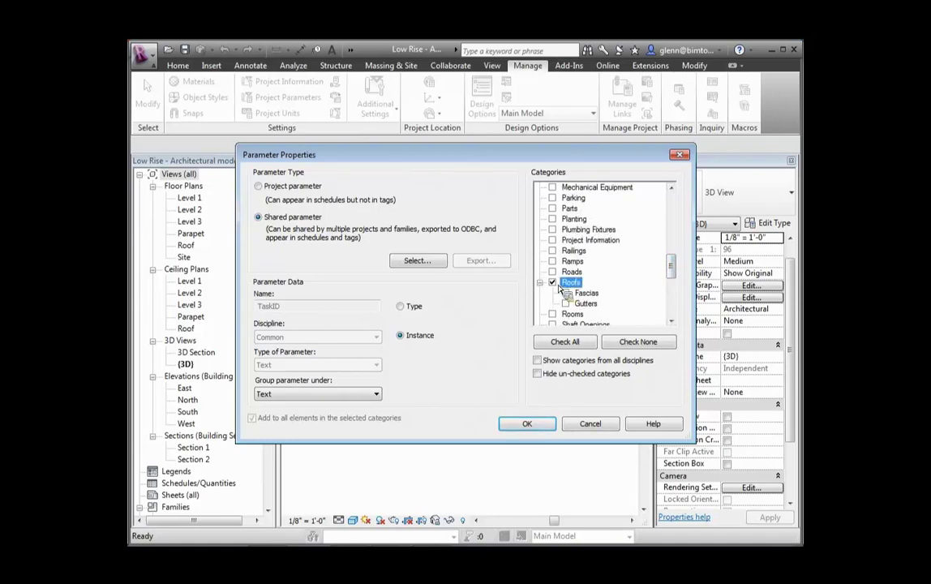
{"action": "left_click", "coordinate": [565, 293]}
{"action": "left_click", "coordinate": [565, 303]}
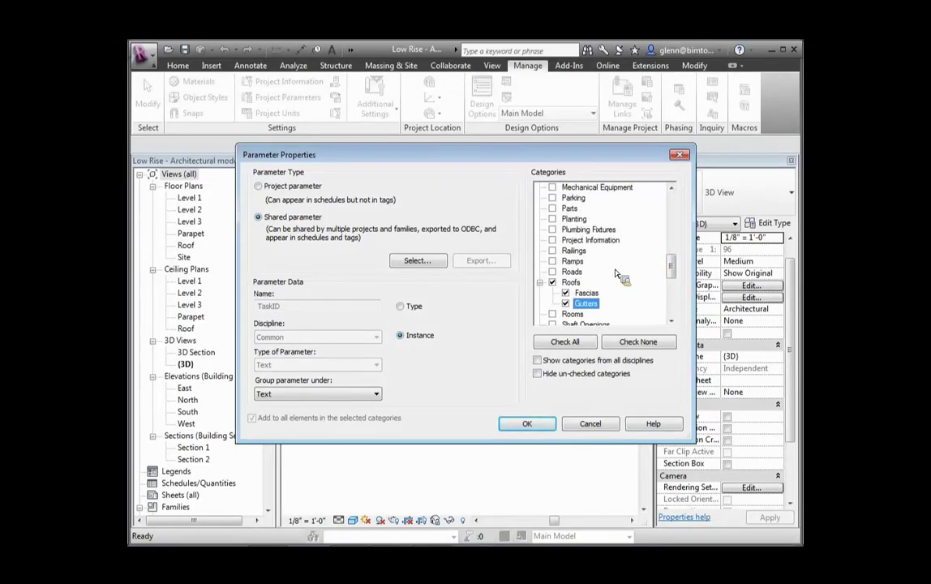
{"action": "left_click", "coordinate": [552, 229]}
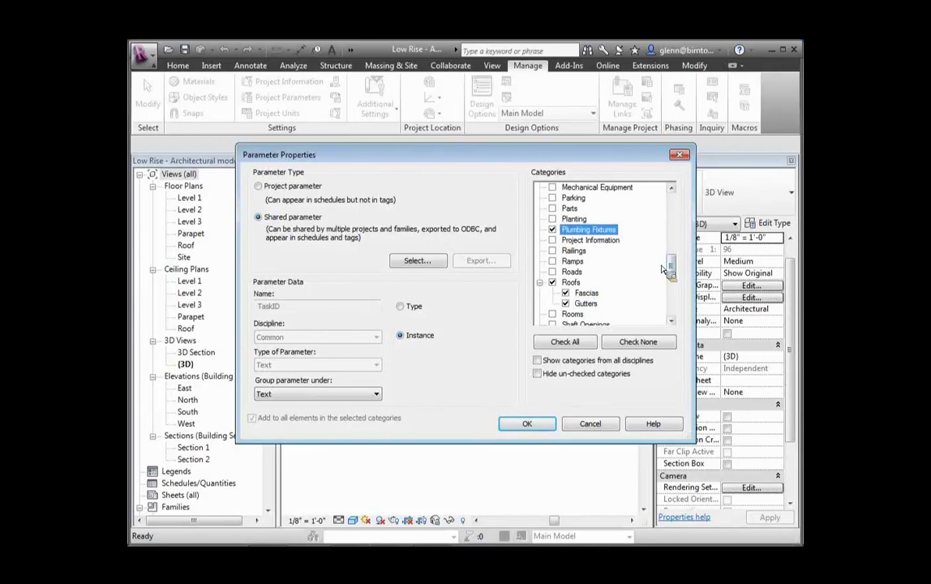
{"action": "left_click", "coordinate": [553, 189]}
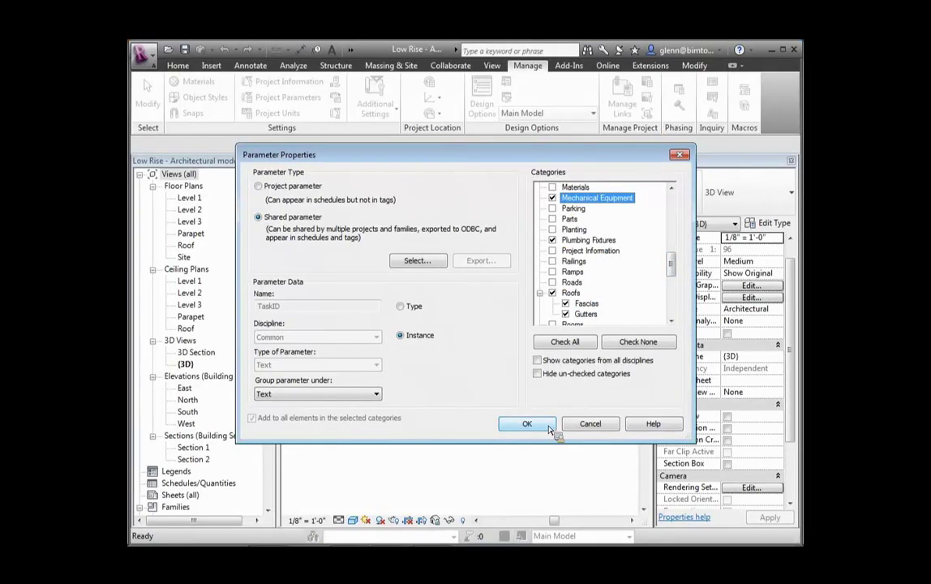
- Group the TaskID parameter under Identity Data
{"action": "left_click", "coordinate": [341, 397]}
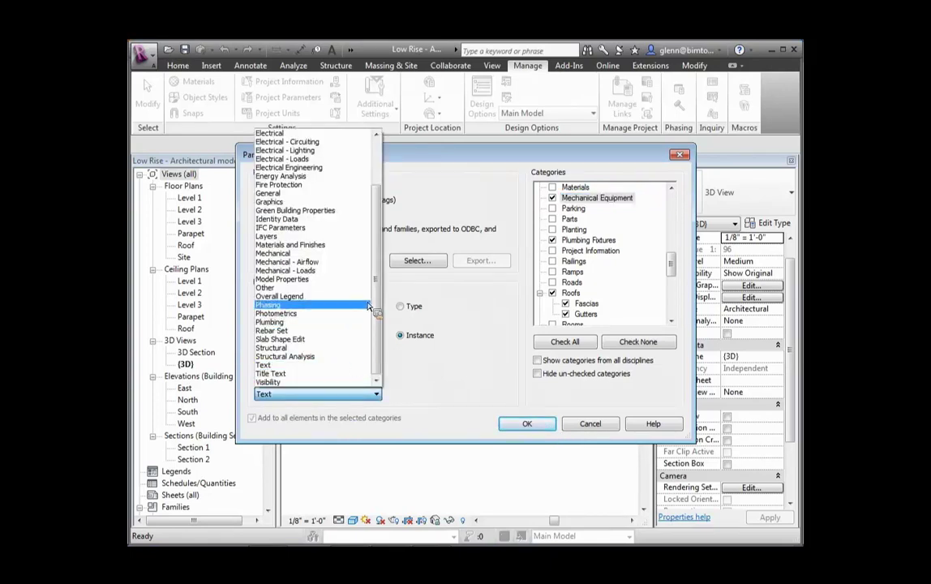
{"action": "left_click", "coordinate": [330, 223]}
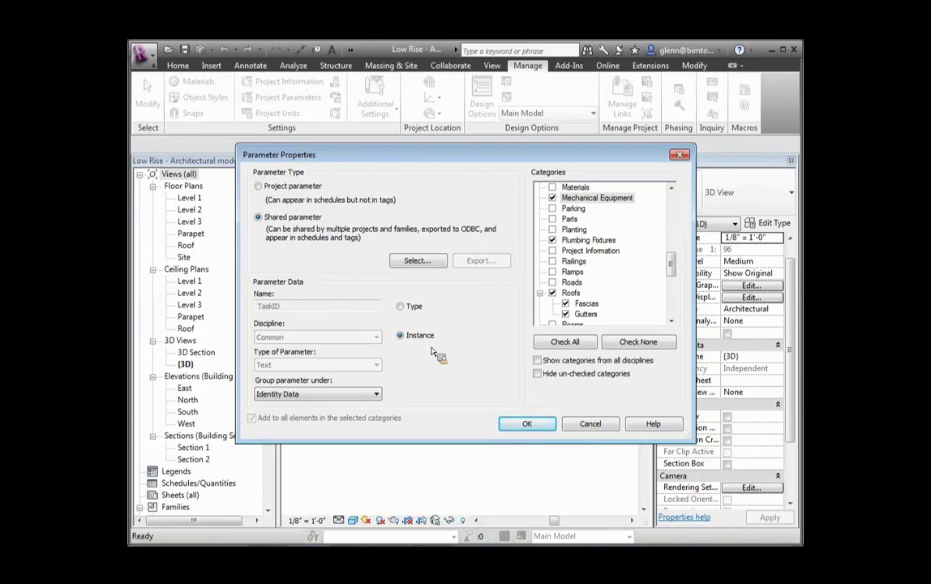
- Accept the TaskID instance parameter with its assigned categories and finish editing the project parameters
{"action": "left_click", "coordinate": [528, 423]}
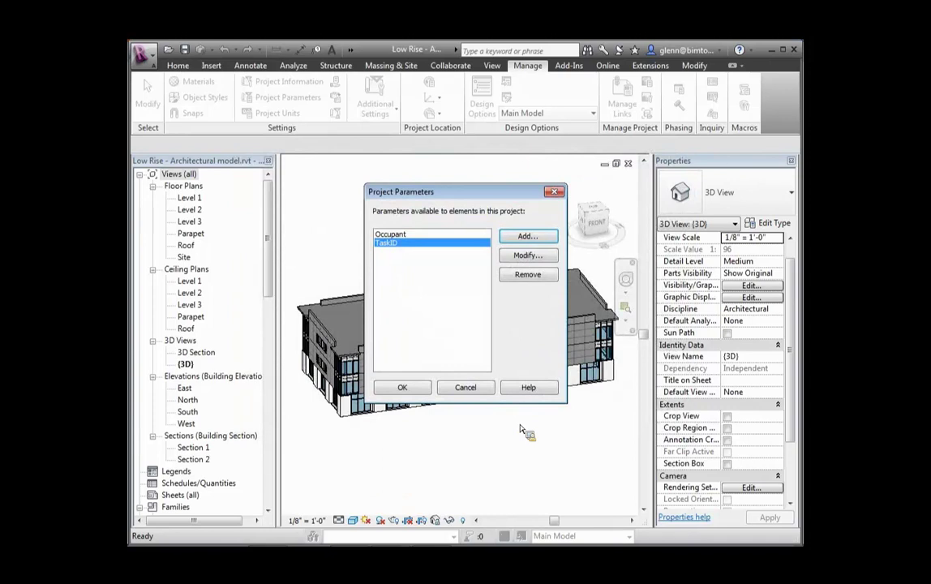
{"action": "left_click", "coordinate": [415, 389]}
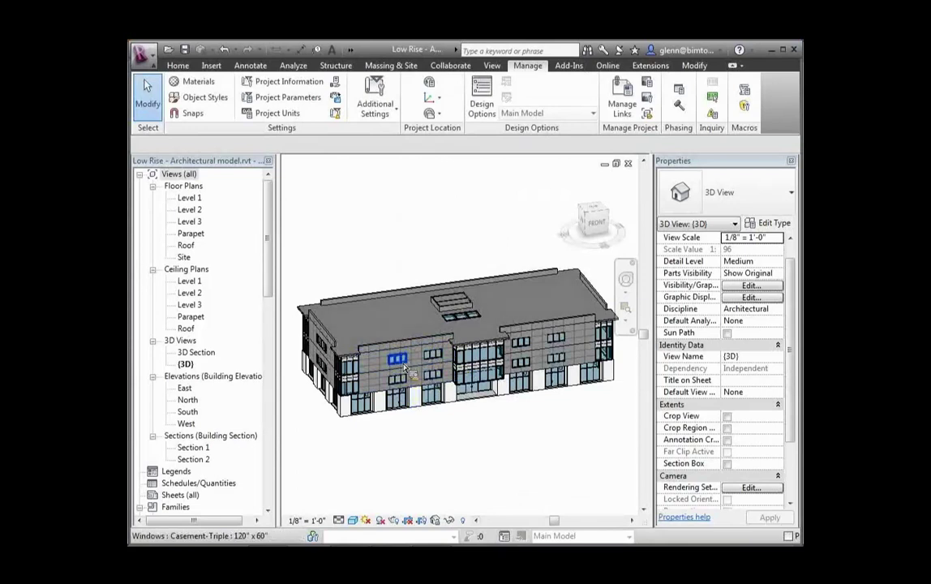
- Select the Level 3 front exterior wall and locate its TaskID field under Identity Data
{"action": "left_click", "coordinate": [415, 369]}
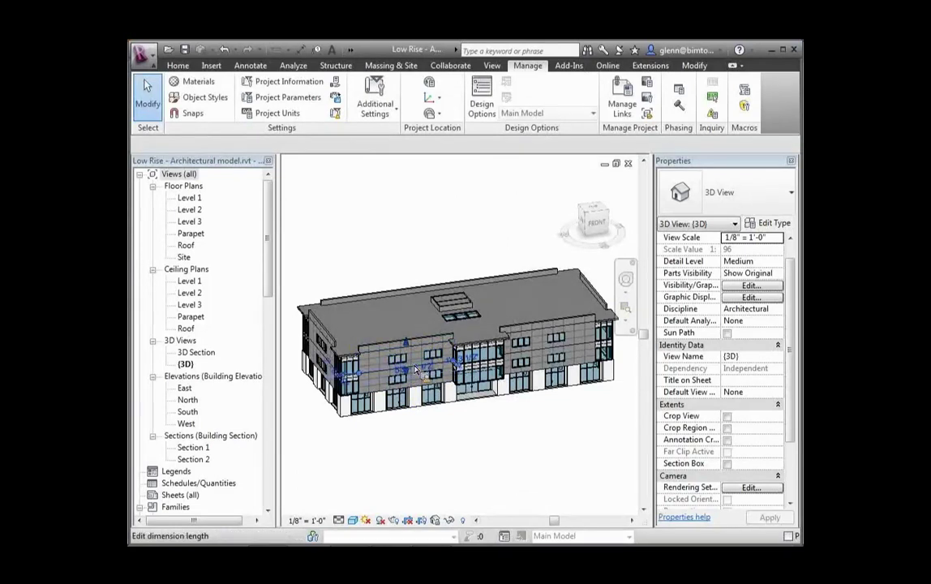
{"action": "left_click", "coordinate": [416, 365]}
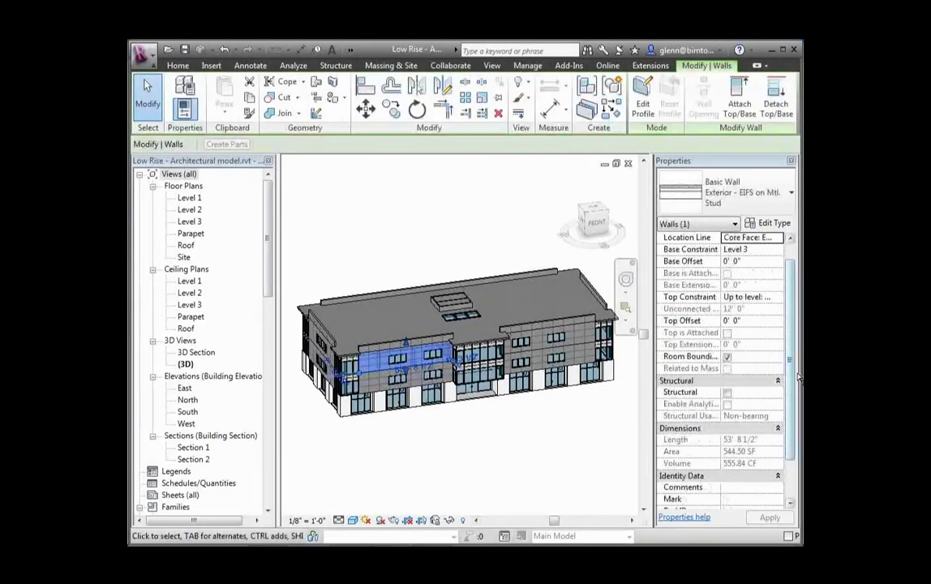
{"action": "left_click_drag", "start_coordinate": [792, 375], "coordinate": [795, 396]}
{"action": "left_click", "coordinate": [741, 476]}
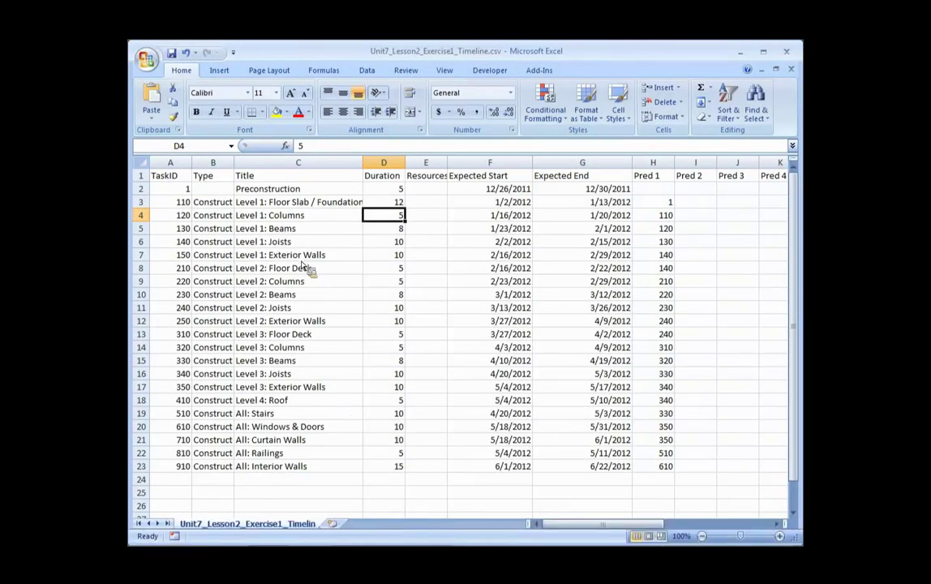
- Switch from Excel back to Revit, open the Level 1 floor plan and select everything in the building plan
{"action": "mouse_move", "coordinate": [430, 541]}
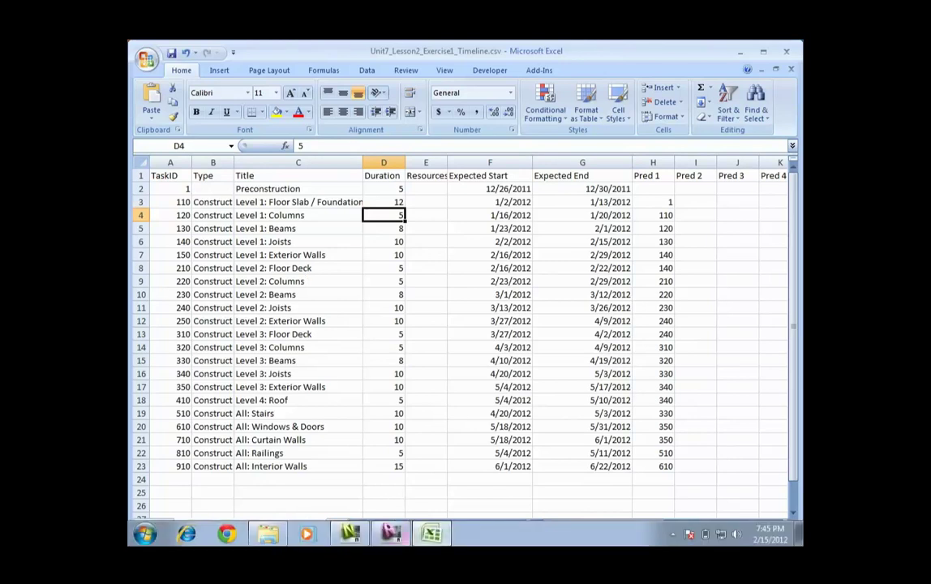
{"action": "left_click", "coordinate": [391, 533]}
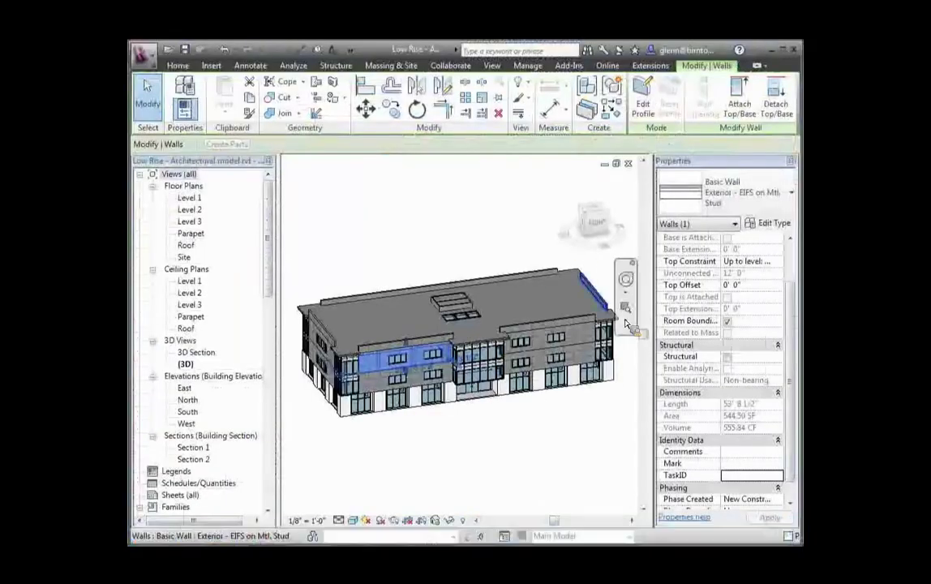
{"action": "key", "text": "Escape"}
{"action": "double_click", "coordinate": [198, 202]}
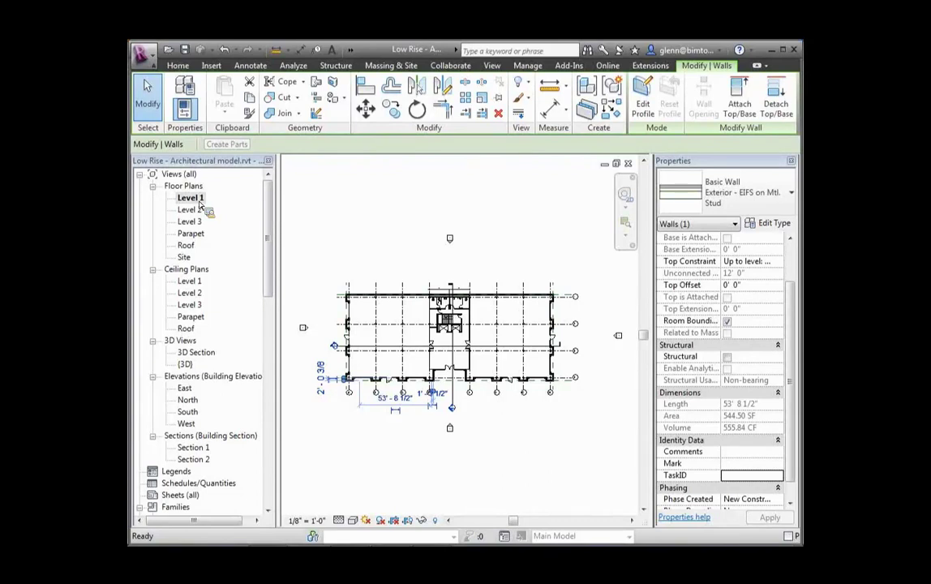
{"action": "left_click", "coordinate": [323, 264]}
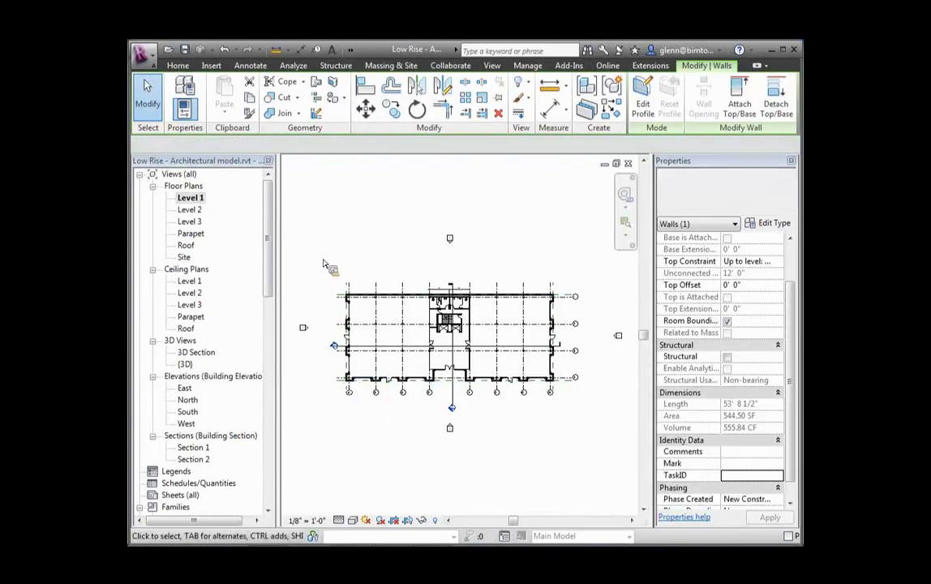
{"action": "left_click_drag", "start_coordinate": [592, 418], "coordinate": [327, 258]}
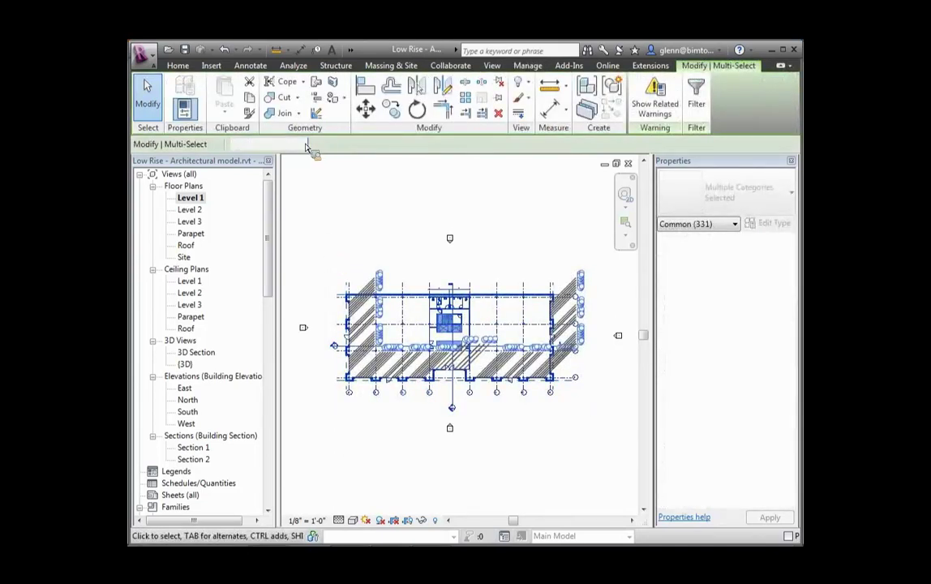
- Filter the Level 1 selection so that only the Walls category stays selected
{"action": "left_click", "coordinate": [697, 95]}
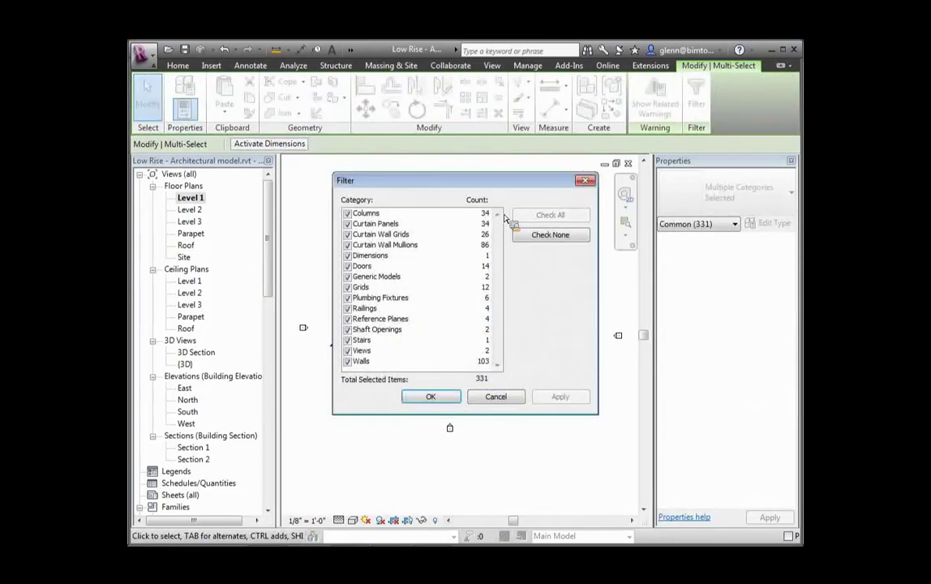
{"action": "left_click", "coordinate": [542, 235]}
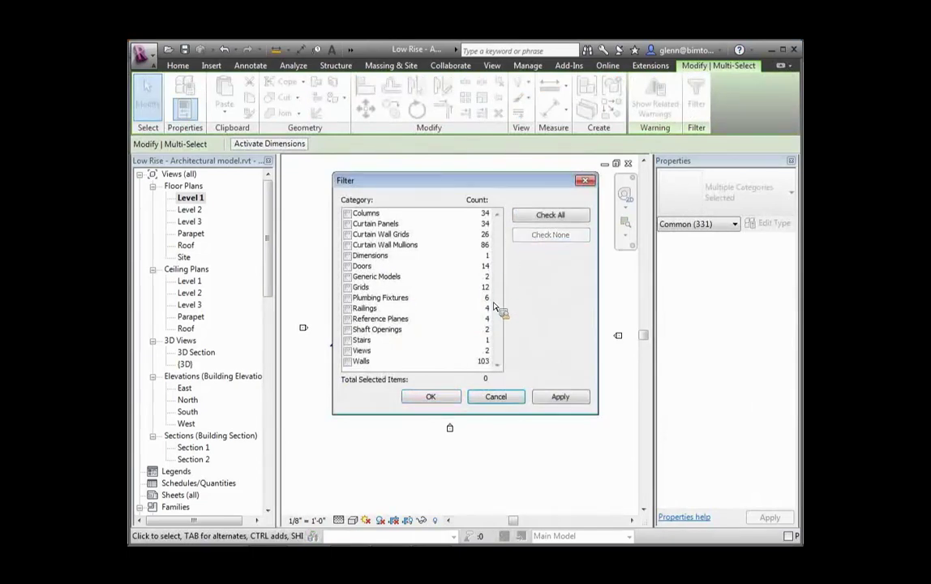
{"action": "left_click", "coordinate": [349, 361]}
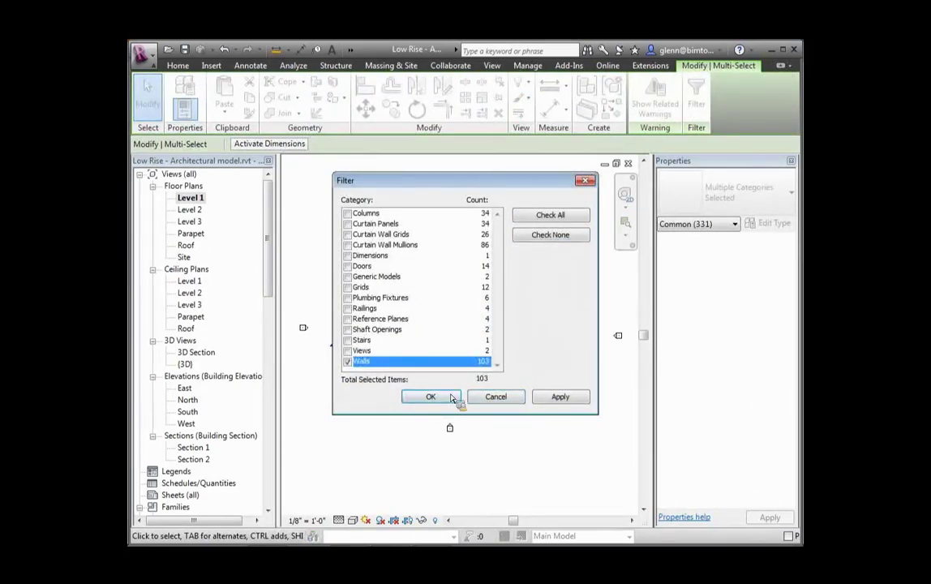
{"action": "left_click", "coordinate": [433, 396]}
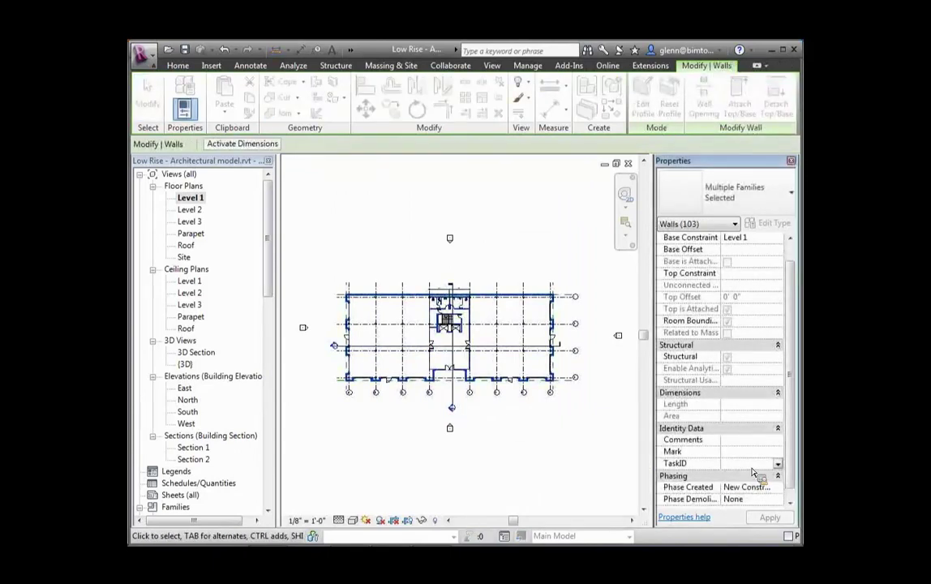
- Set the TaskID of the selected Level 1 walls to 150 and apply it
{"action": "type", "text": "150"}
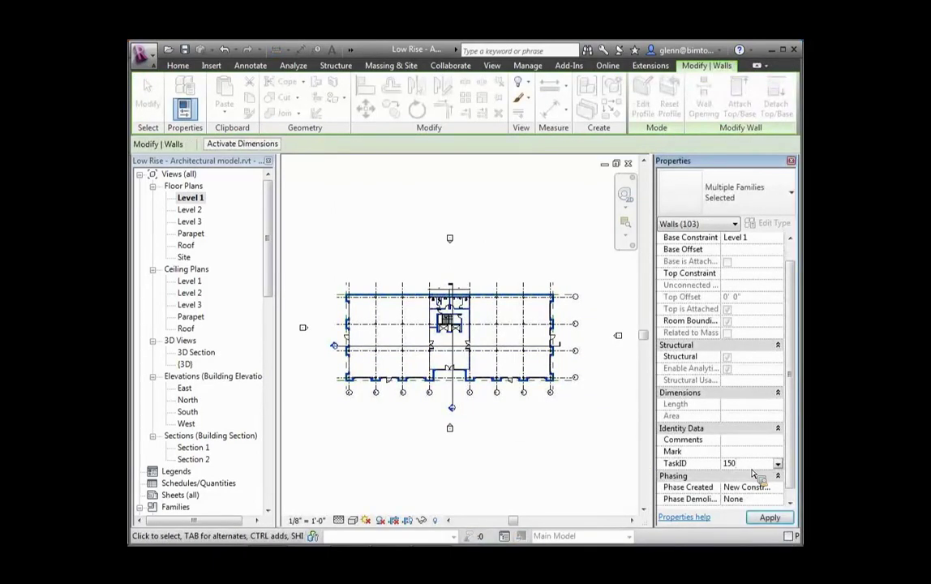
{"action": "left_click", "coordinate": [782, 517]}
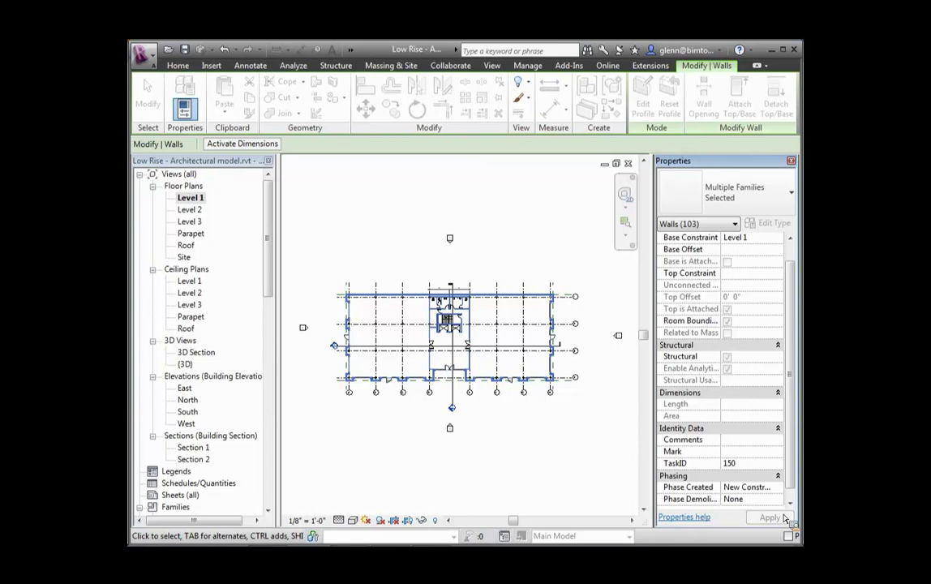
{"action": "left_click", "coordinate": [770, 517]}
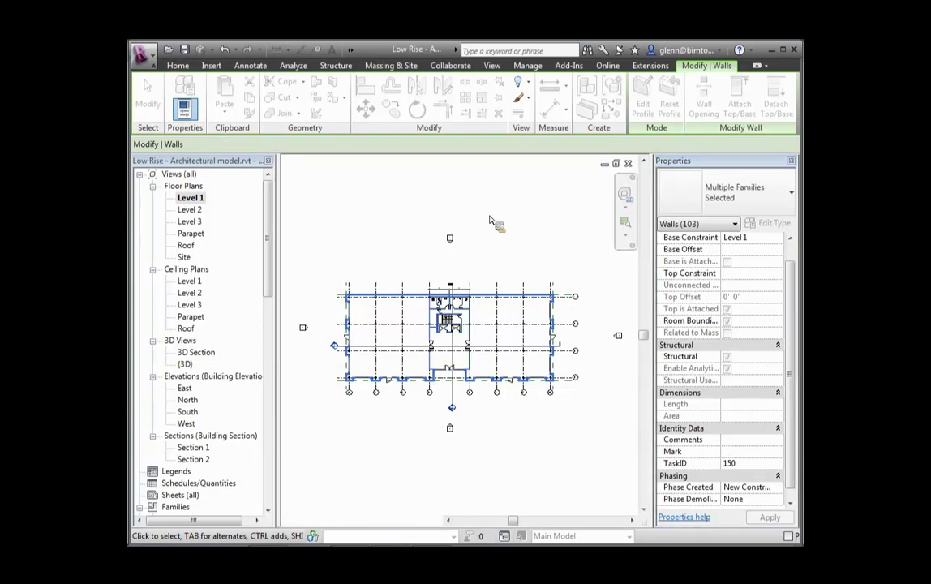
- Modify the TaskID project parameter to also cover the Ceilings, Columns, Curtain Panels, Curtain Systems and Curtain Wall Mullions categories
{"action": "left_click", "coordinate": [529, 66]}
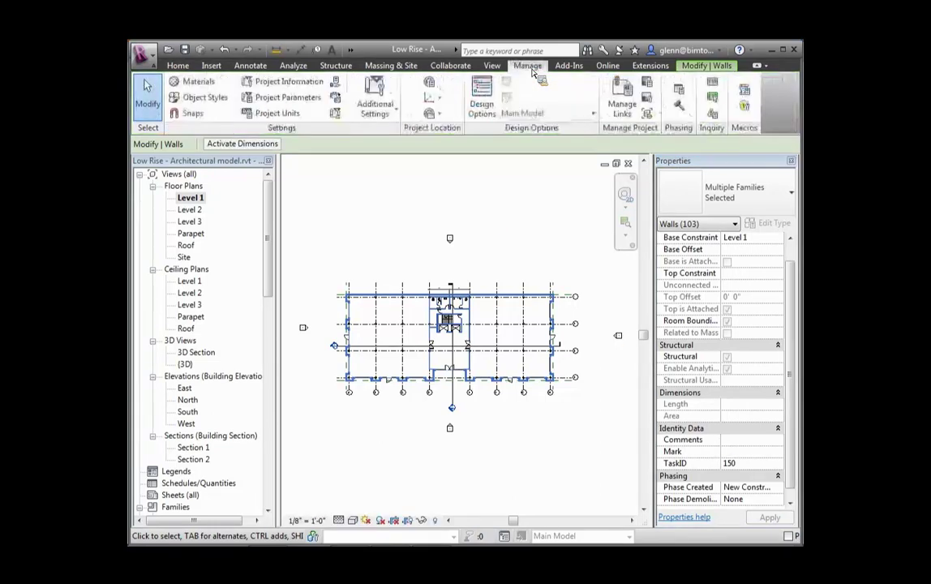
{"action": "left_click", "coordinate": [314, 99]}
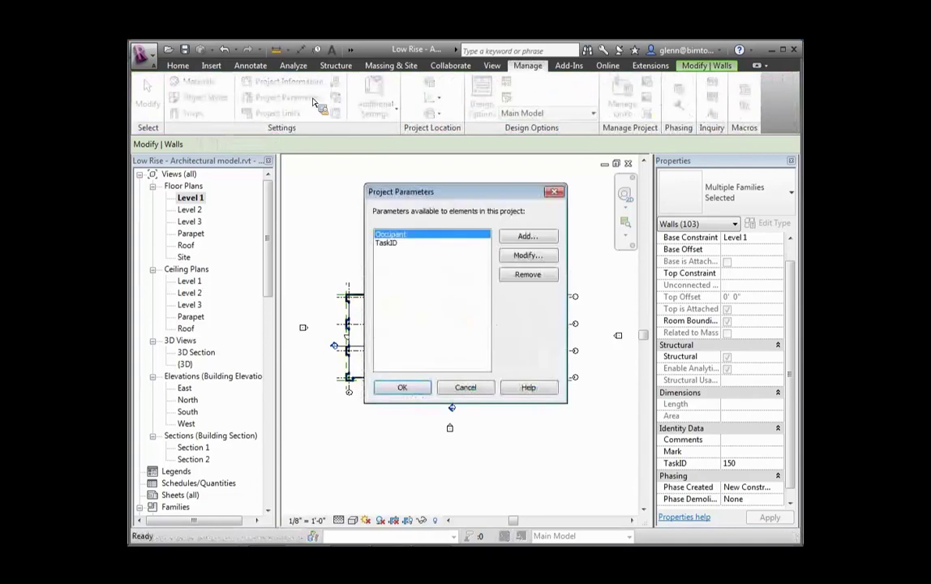
{"action": "left_click", "coordinate": [389, 245]}
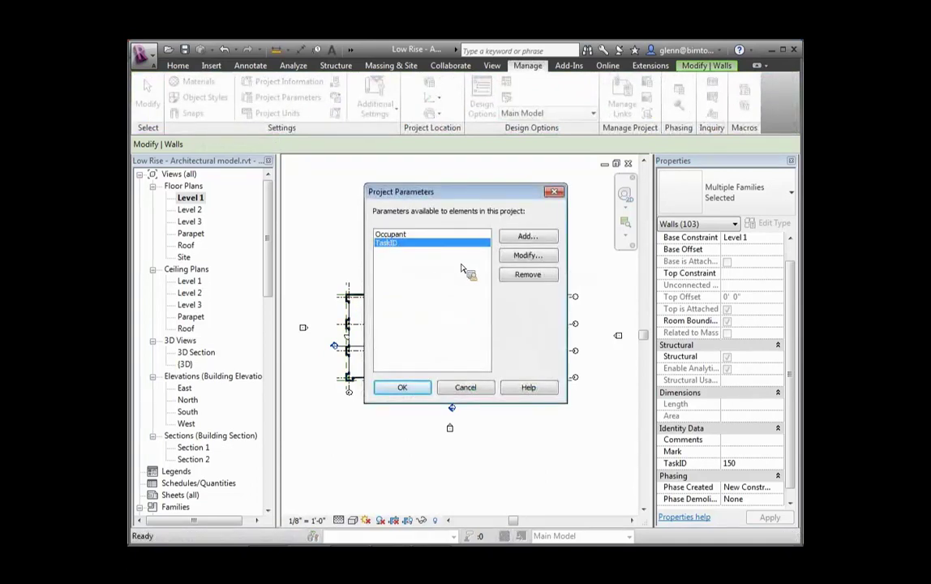
{"action": "left_click", "coordinate": [525, 257]}
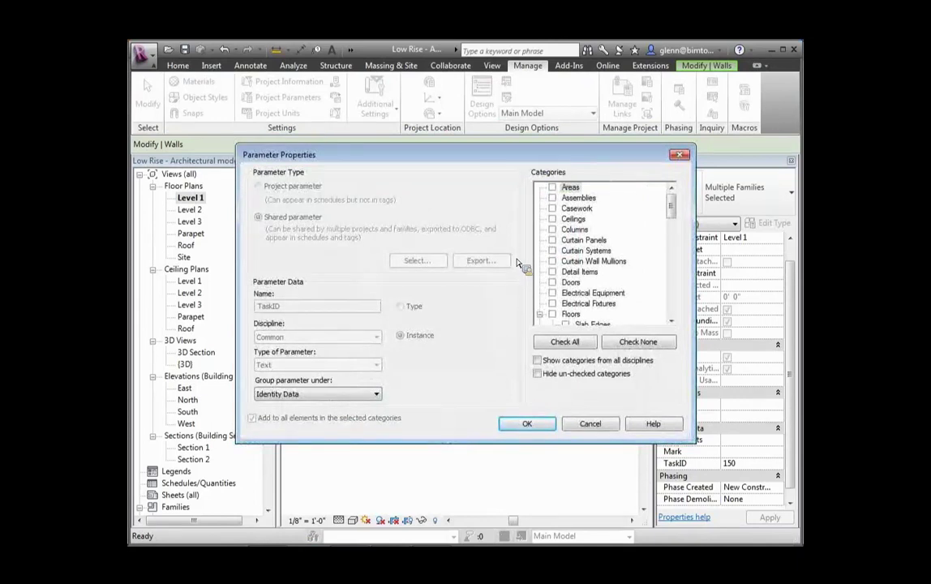
{"action": "left_click", "coordinate": [553, 261]}
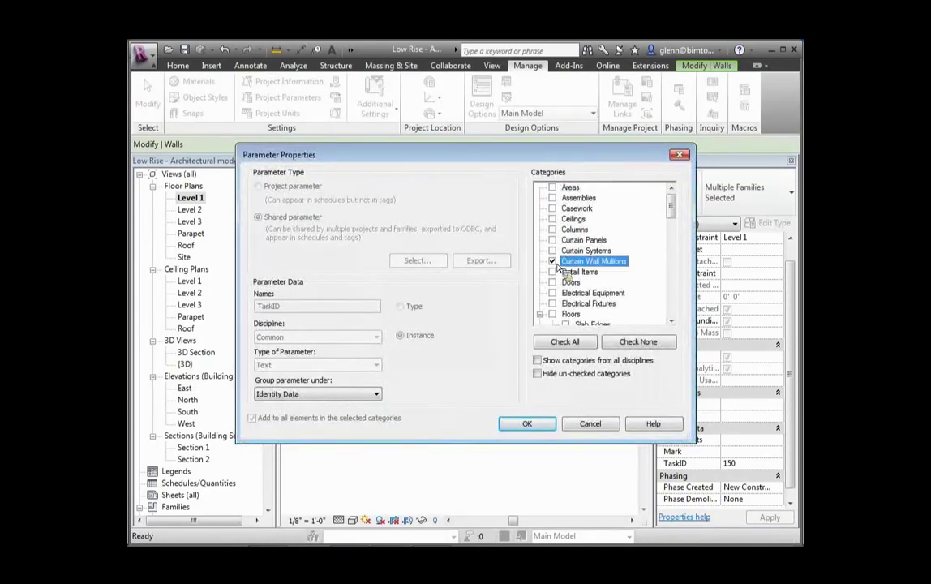
{"action": "left_click", "coordinate": [553, 251]}
{"action": "left_click", "coordinate": [554, 240]}
{"action": "left_click", "coordinate": [553, 230]}
{"action": "left_click", "coordinate": [552, 219]}
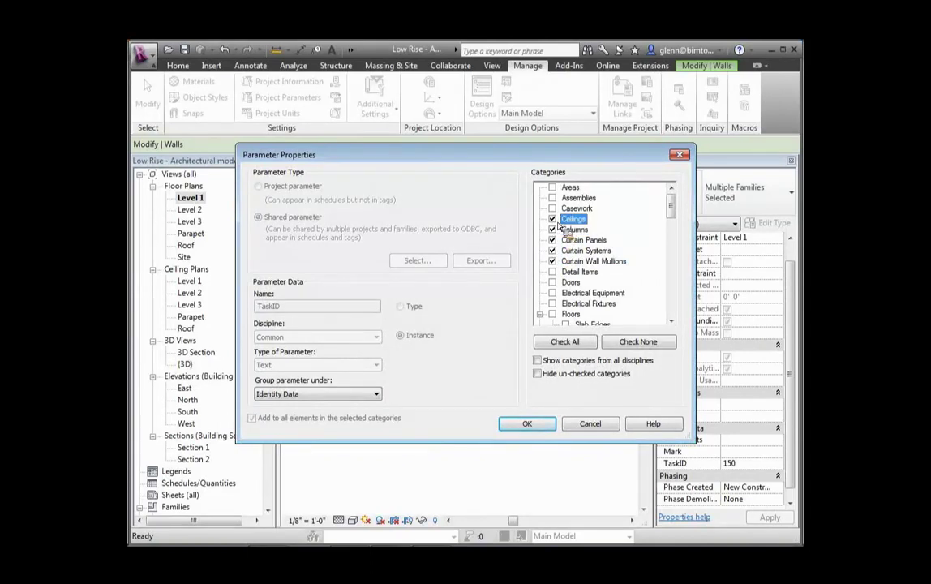
{"action": "left_click_drag", "start_coordinate": [671, 209], "coordinate": [666, 311]}
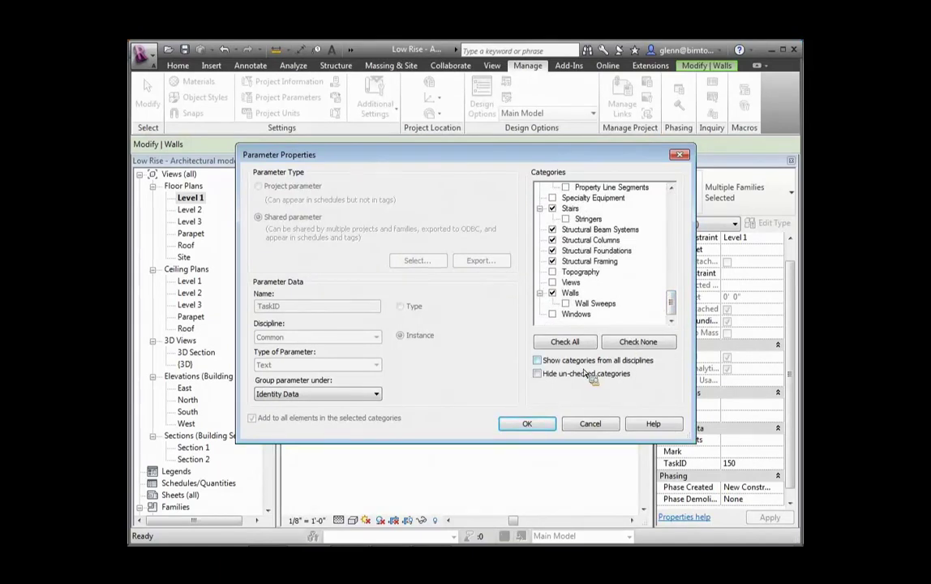
{"action": "left_click", "coordinate": [531, 423]}
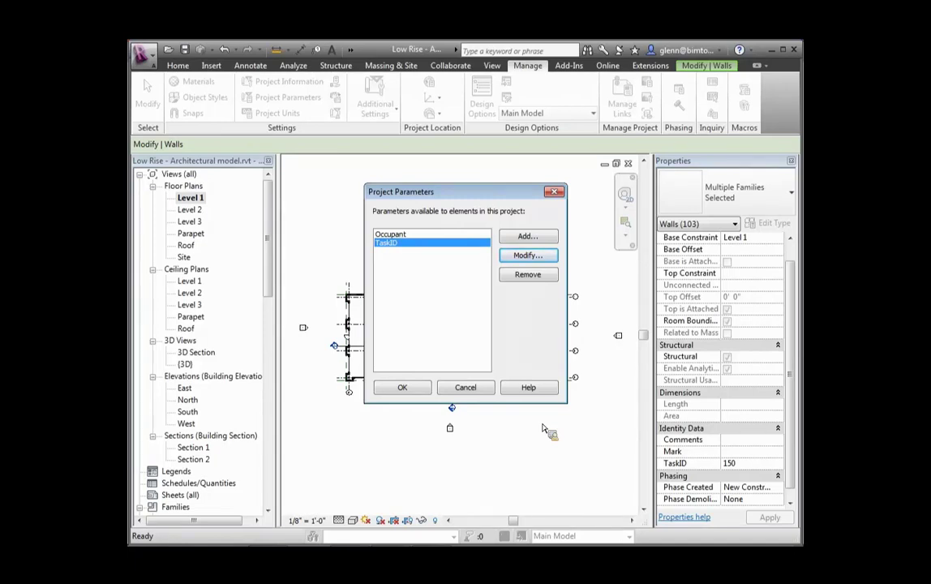
- Switch to the Navisworks model Lesson 2_Tutorial1_ReadyToSimulate_Complete.nwd and close the TimeLiner window
{"action": "mouse_move", "coordinate": [479, 543]}
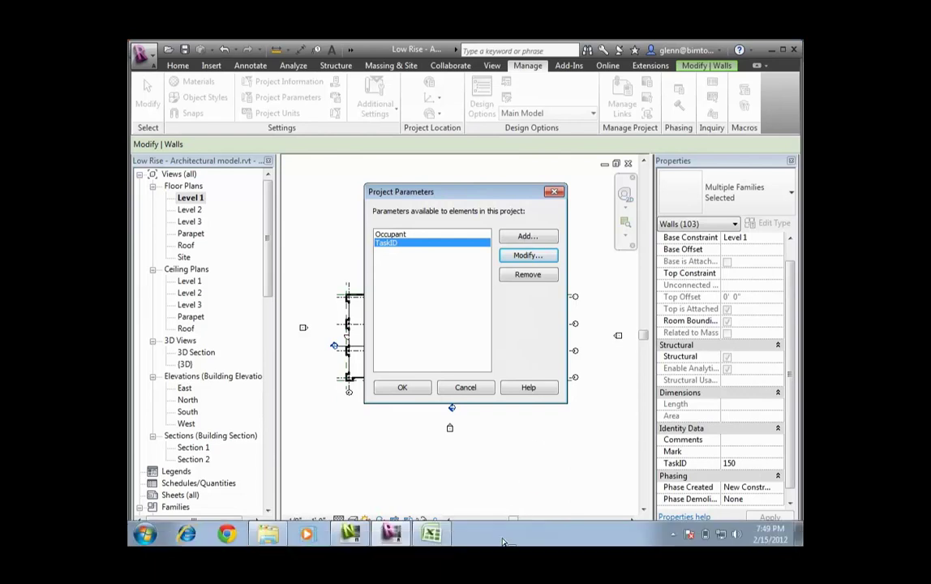
{"action": "left_click", "coordinate": [352, 535]}
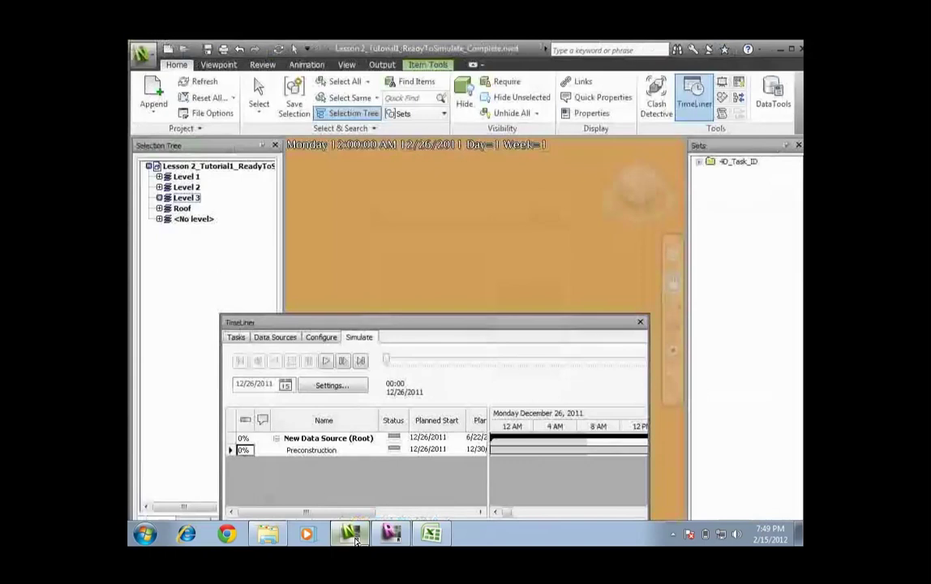
{"action": "left_click_drag", "start_coordinate": [423, 322], "coordinate": [426, 231]}
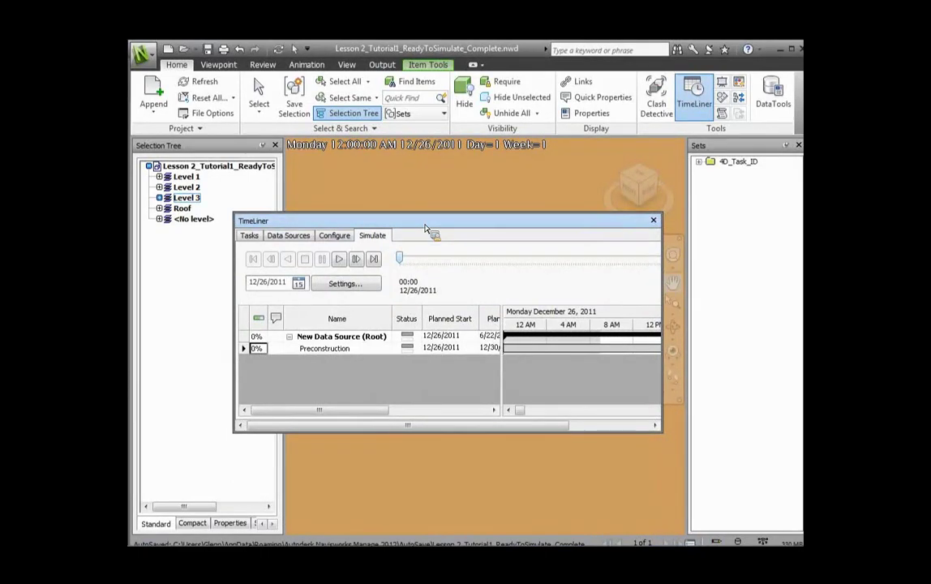
{"action": "left_click", "coordinate": [654, 222]}
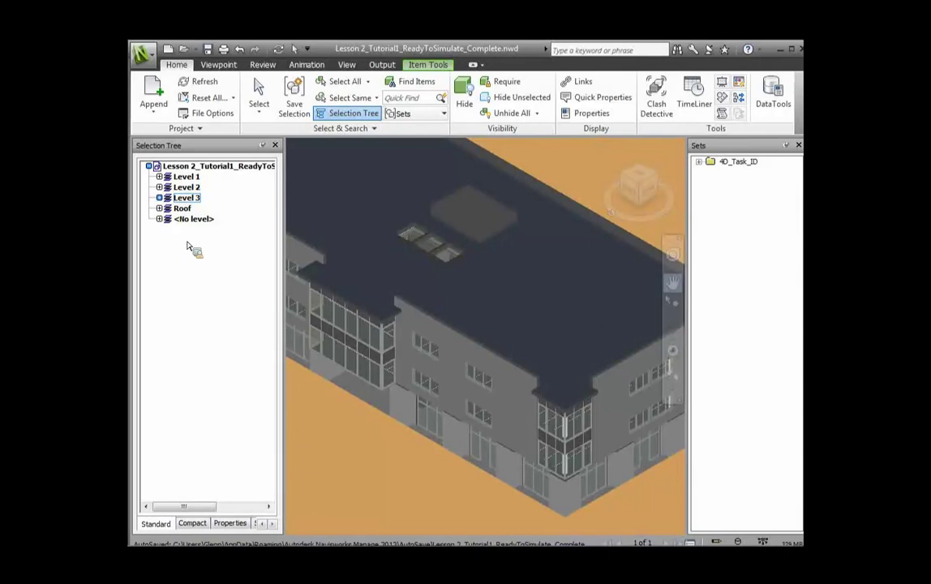
- List the model by properties in the Selection Tree and expand 4D_Task_ID under Element
{"action": "left_click", "coordinate": [229, 523]}
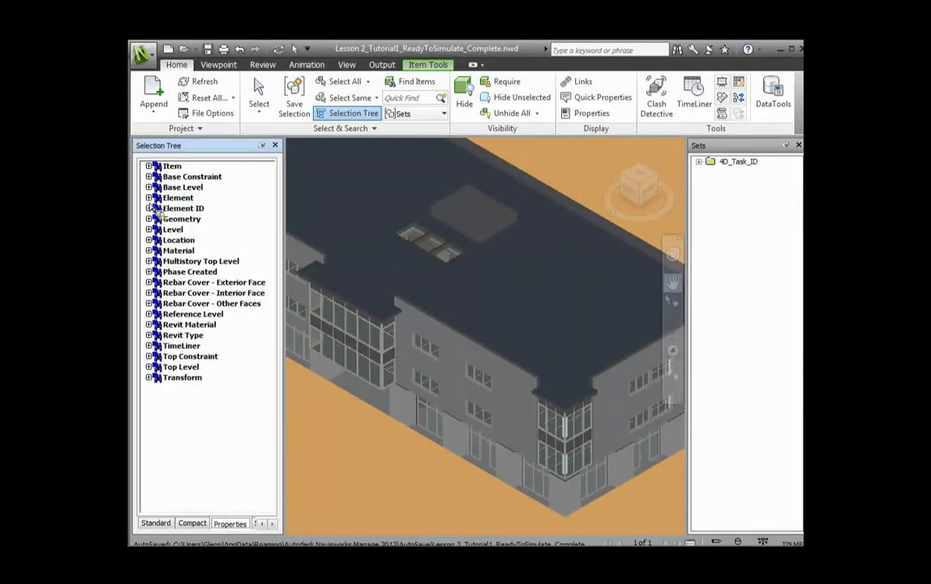
{"action": "left_click", "coordinate": [149, 198]}
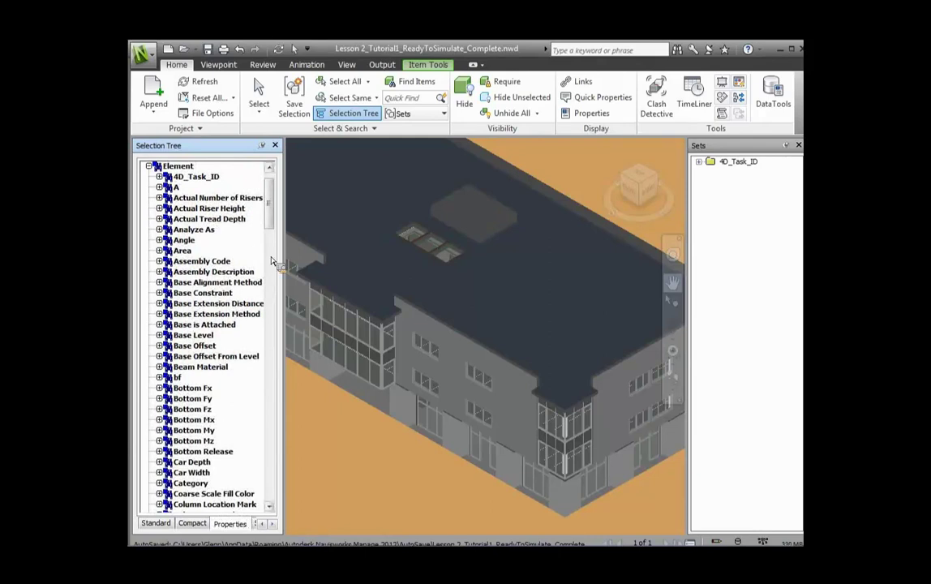
{"action": "left_click", "coordinate": [204, 180]}
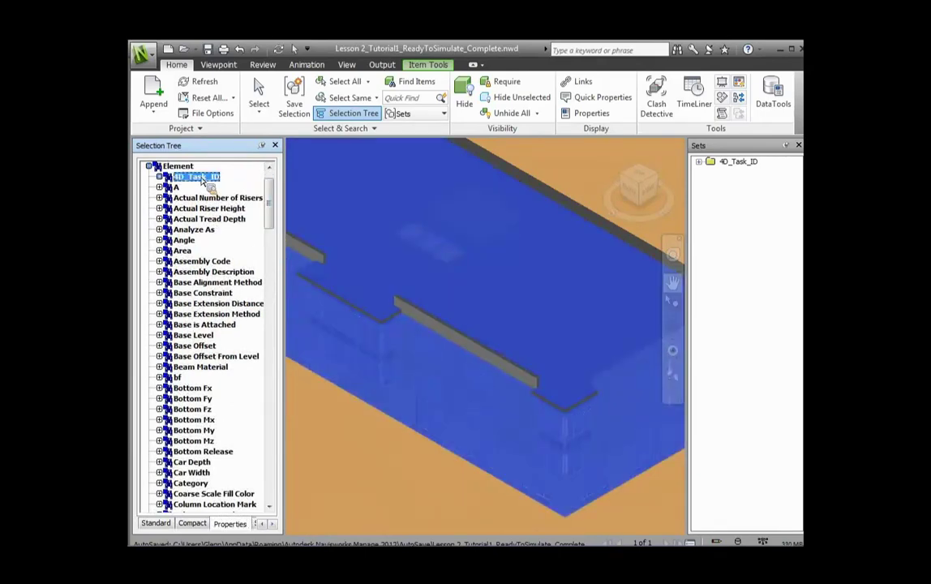
{"action": "left_click", "coordinate": [159, 176]}
- Examine which building elements belong to individual 4D_Task_ID values such as 130, 210, 120, 110, 150 and 230
{"action": "left_click", "coordinate": [195, 210]}
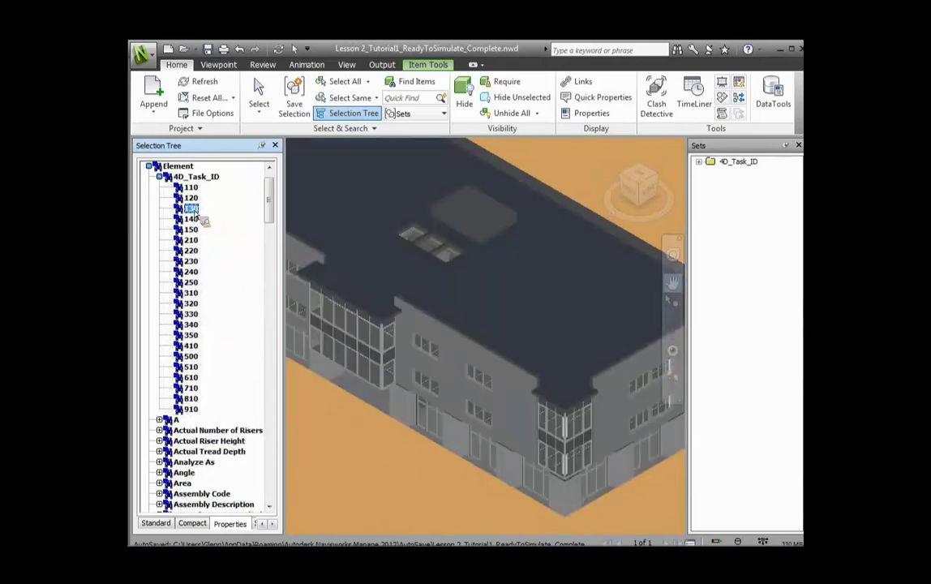
{"action": "left_click", "coordinate": [191, 241]}
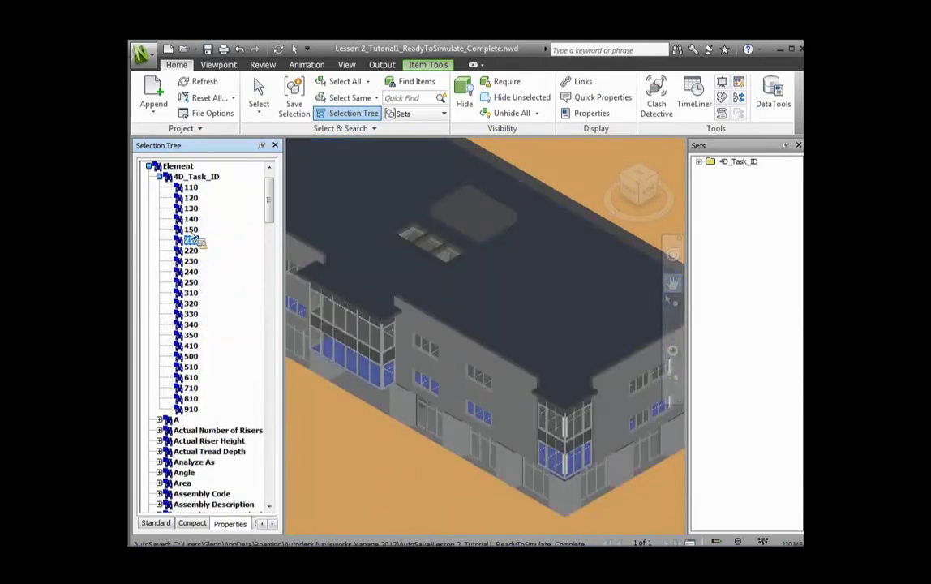
{"action": "left_click", "coordinate": [191, 198]}
{"action": "left_click", "coordinate": [192, 187]}
{"action": "left_click", "coordinate": [192, 209]}
{"action": "left_click", "coordinate": [191, 230]}
{"action": "left_click", "coordinate": [191, 240]}
{"action": "left_click", "coordinate": [191, 261]}
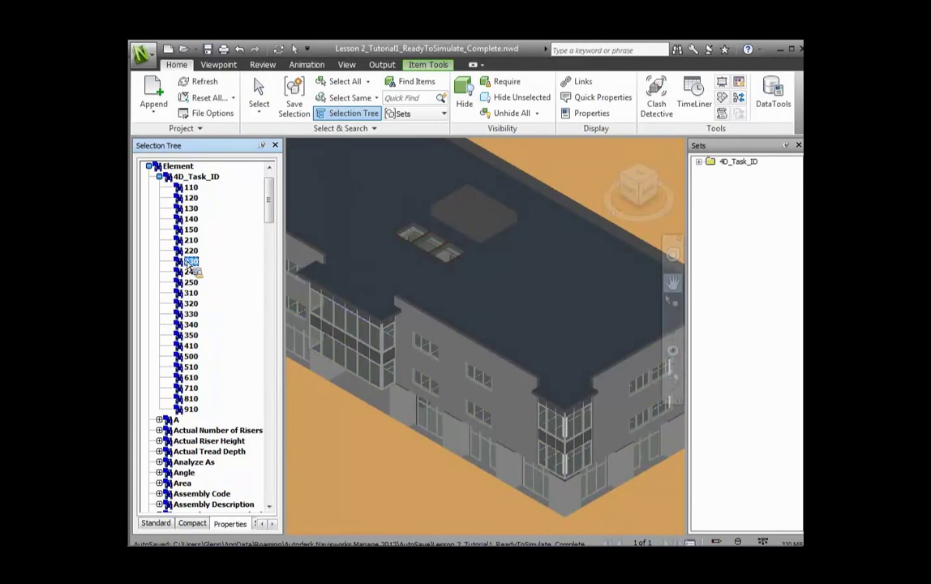
- Examine the search criteria and matching elements of the 4D_Task_ID sets 130, 150, 220 and 910, and close Find Items
{"action": "left_click_drag", "start_coordinate": [189, 263], "coordinate": [740, 195]}
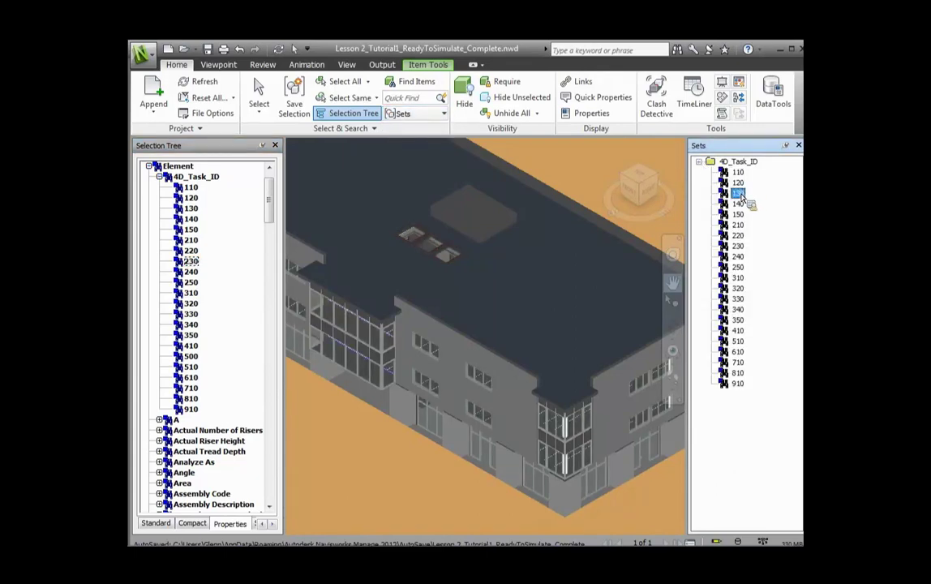
{"action": "left_click", "coordinate": [416, 81]}
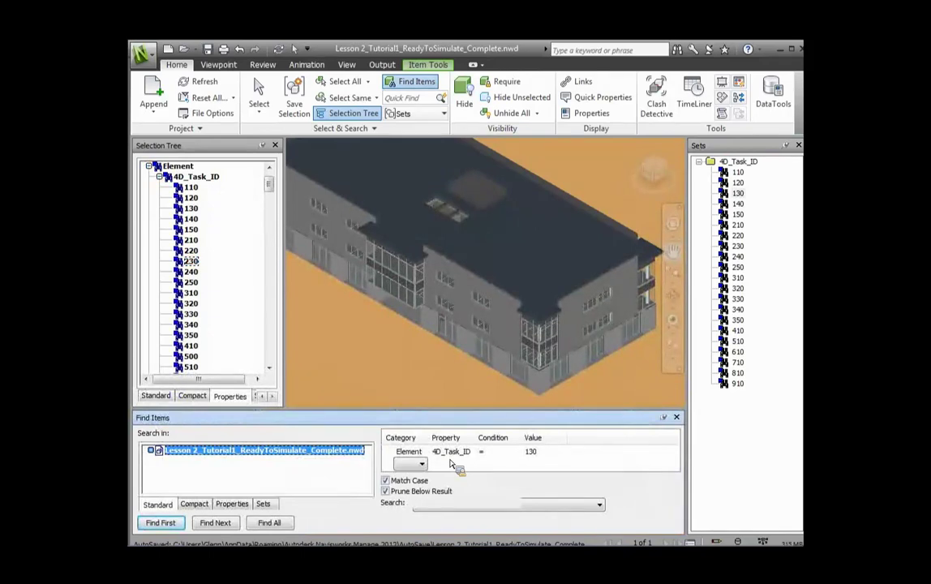
{"action": "left_click_drag", "start_coordinate": [453, 464], "coordinate": [738, 214]}
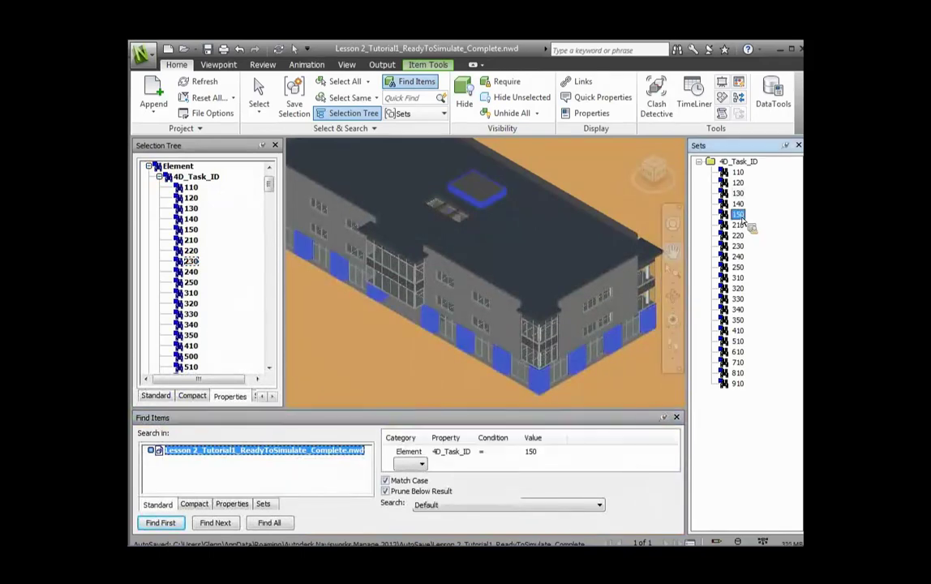
{"action": "left_click", "coordinate": [738, 236]}
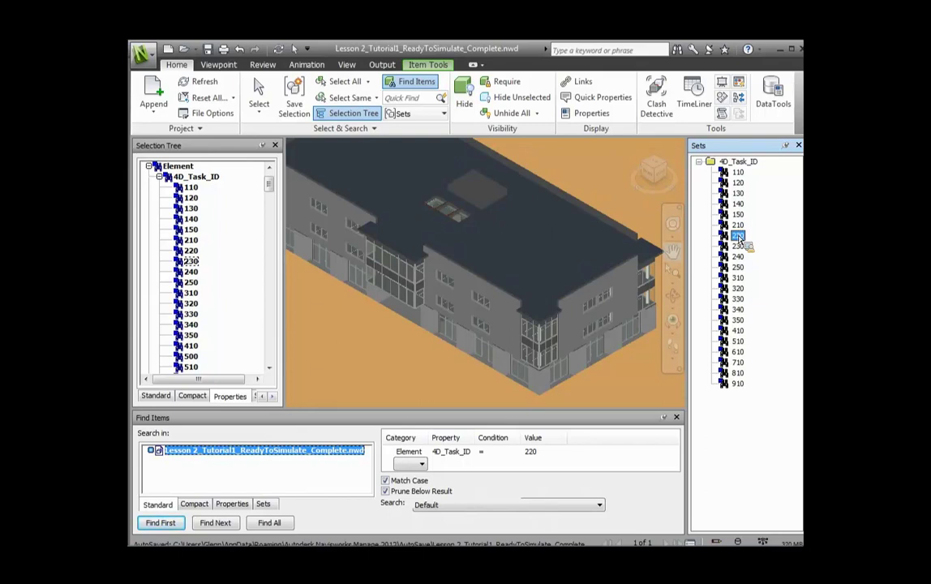
{"action": "left_click_drag", "start_coordinate": [739, 241], "coordinate": [738, 385]}
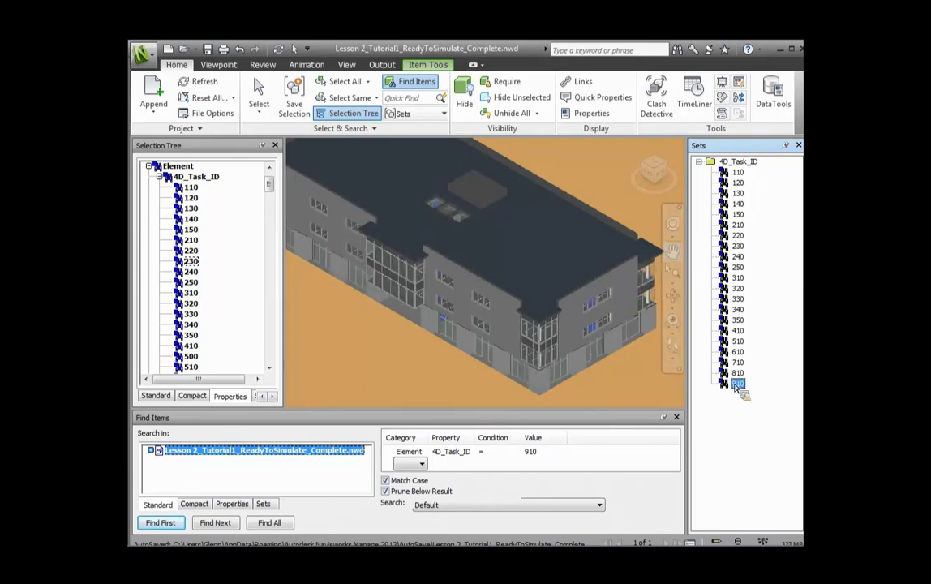
{"action": "left_click", "coordinate": [677, 417]}
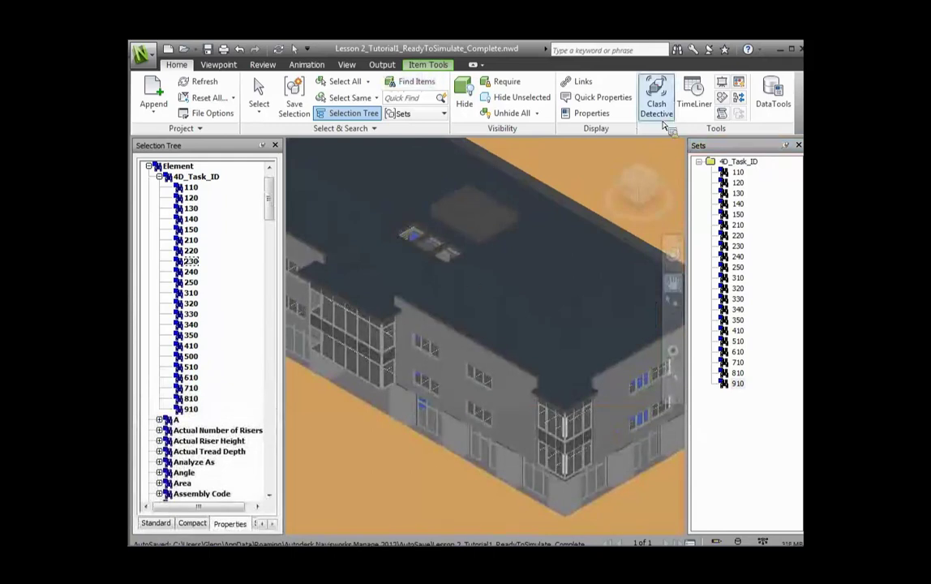
- Open TimeLiner's task list and examine the search set attached to the Level 1: Floor Slab / Foundations task
{"action": "left_click", "coordinate": [693, 96]}
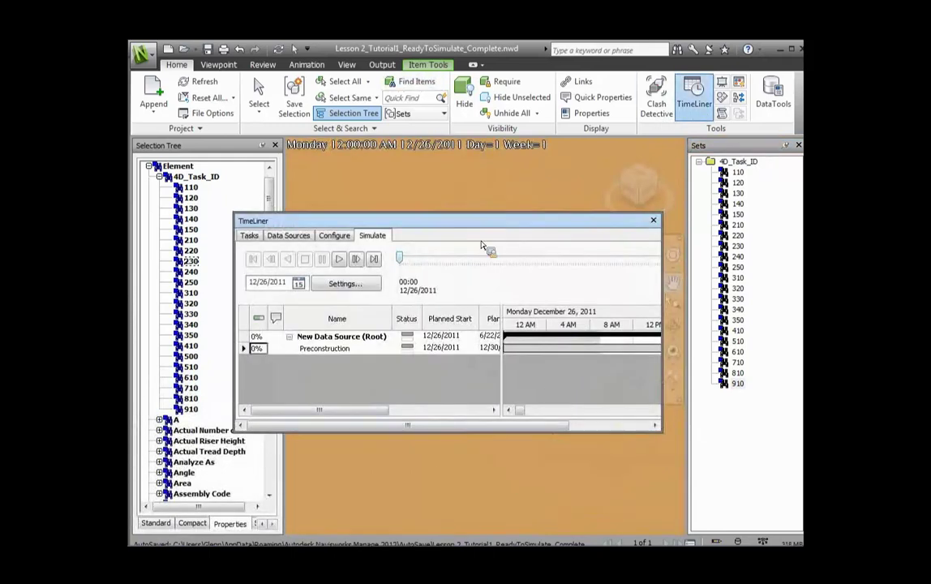
{"action": "left_click_drag", "start_coordinate": [482, 235], "coordinate": [492, 383]}
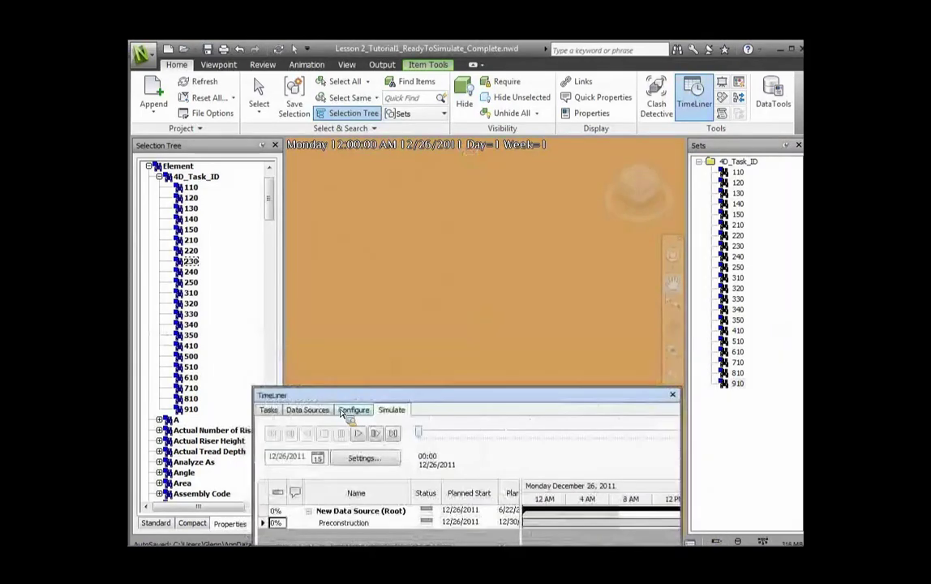
{"action": "left_click", "coordinate": [269, 410]}
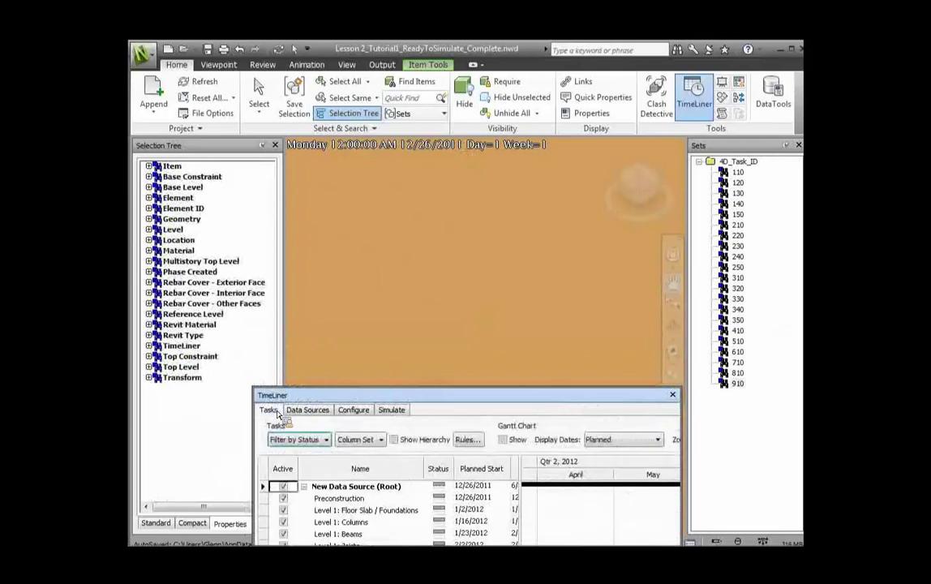
{"action": "left_click_drag", "start_coordinate": [304, 345], "coordinate": [476, 374]}
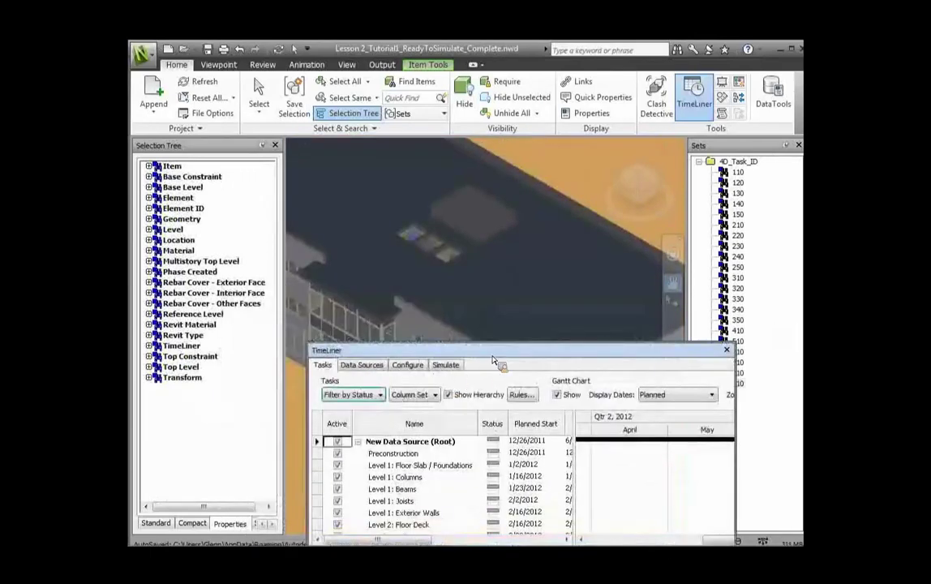
{"action": "left_click", "coordinate": [566, 539]}
{"action": "left_click_drag", "start_coordinate": [566, 540], "coordinate": [566, 540]}
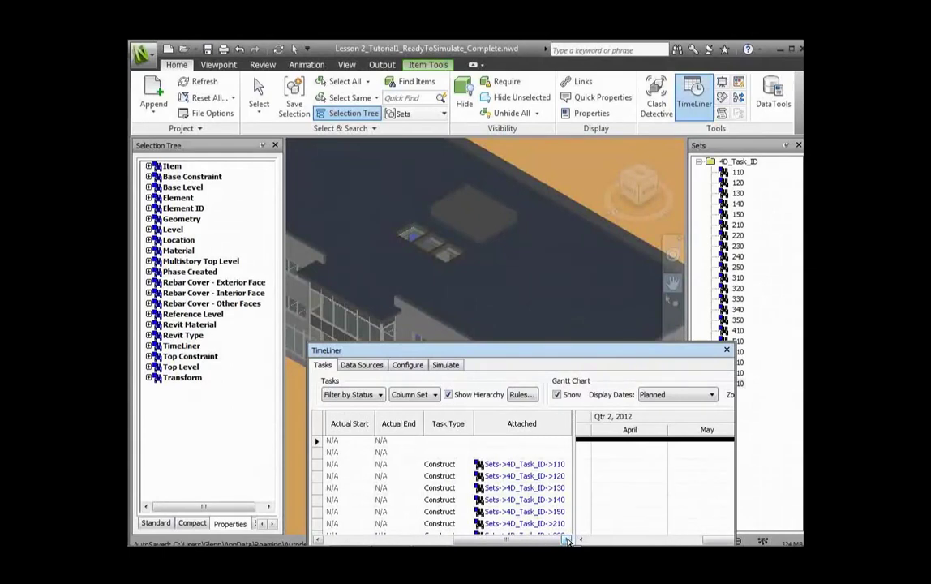
{"action": "left_click", "coordinate": [519, 465]}
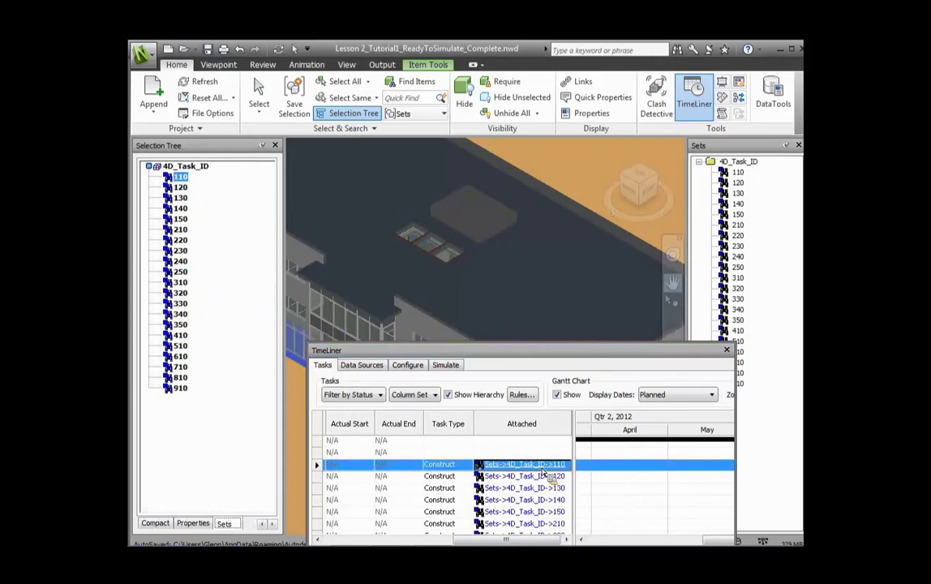
- Review the 4D_Task_ID sets available for attaching to the floor slab task, and compare task names with their attached sets
{"action": "right_click", "coordinate": [542, 472]}
{"action": "mouse_move", "coordinate": [601, 412]}
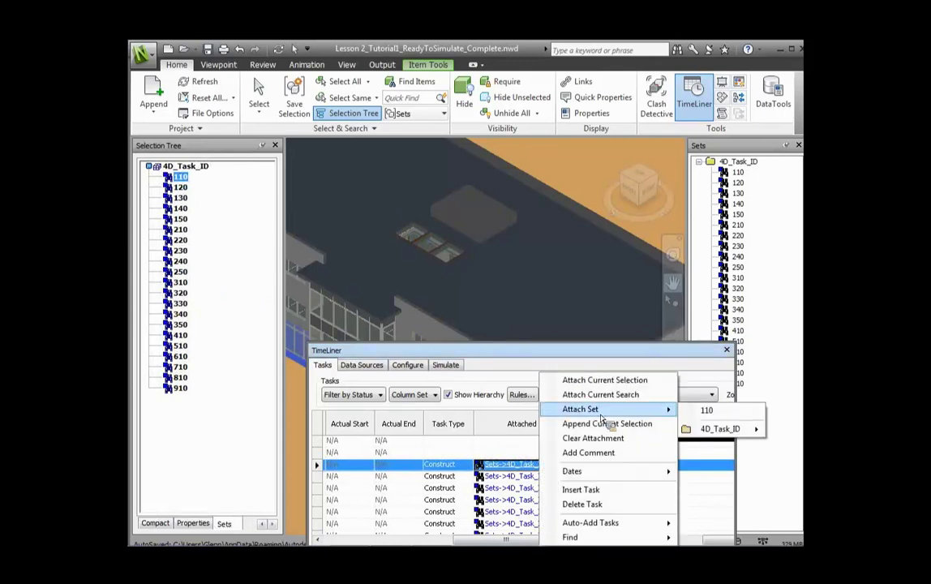
{"action": "mouse_move", "coordinate": [650, 410]}
{"action": "mouse_move", "coordinate": [710, 432]}
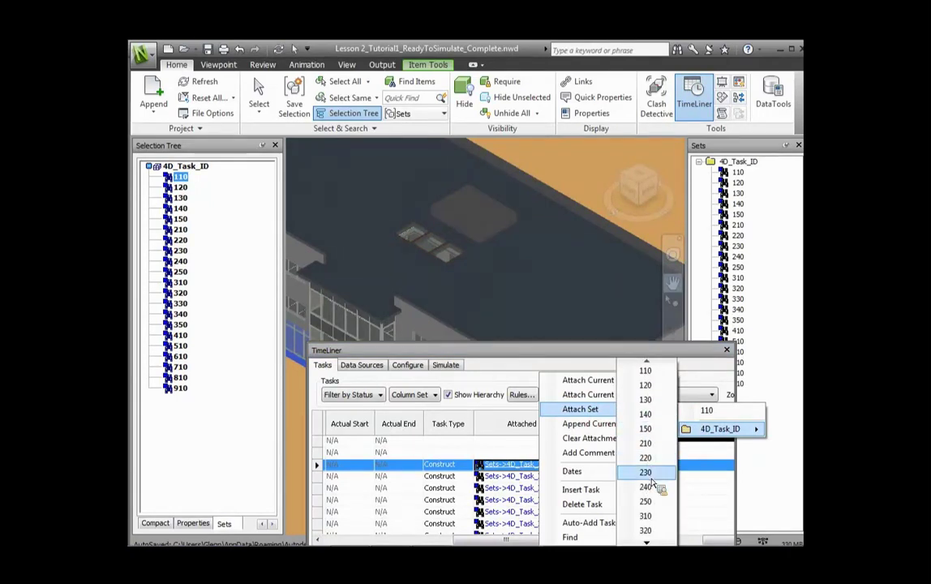
{"action": "left_click", "coordinate": [478, 442]}
{"action": "left_click_drag", "start_coordinate": [487, 541], "coordinate": [342, 542]}
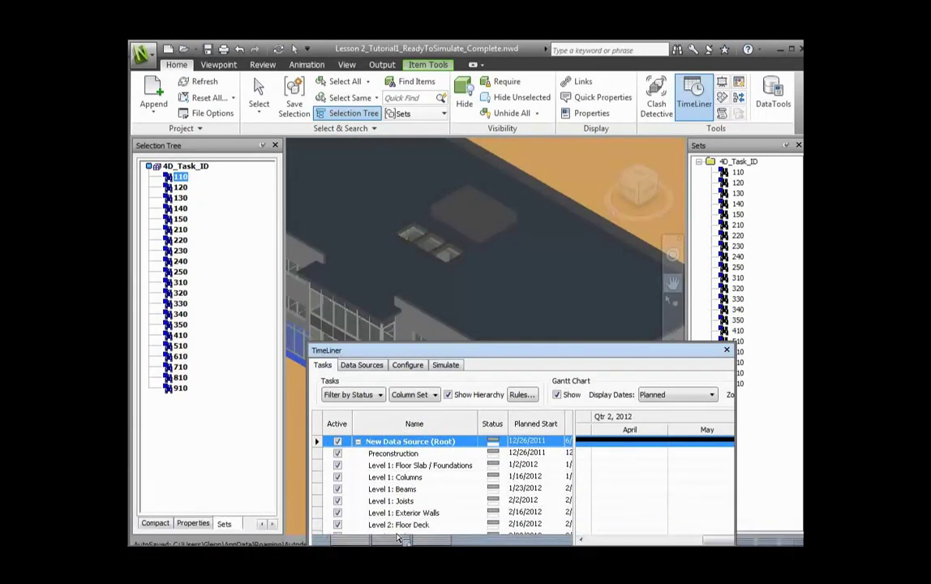
{"action": "left_click_drag", "start_coordinate": [394, 542], "coordinate": [526, 543]}
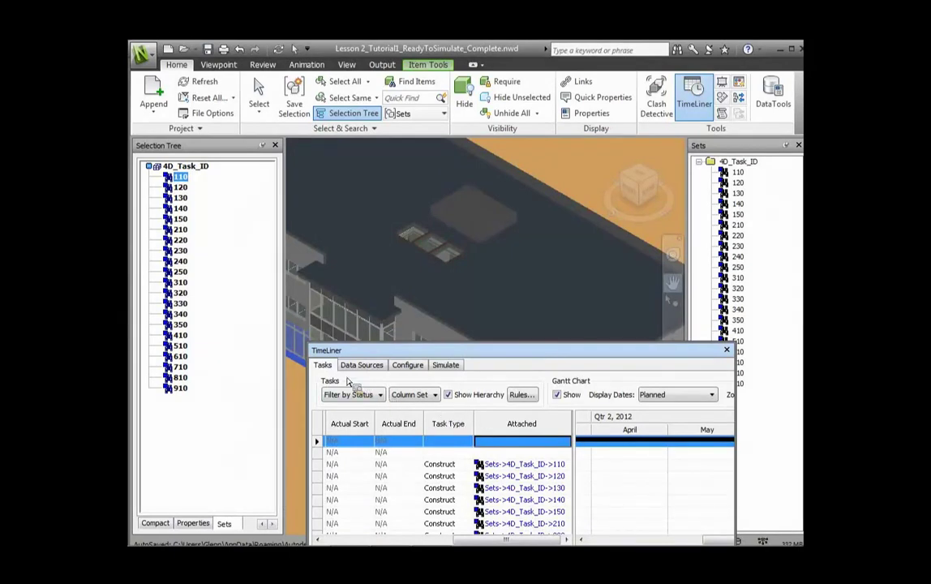
- Inspect the TimeLiner rule that maps tasks by name to Selection Sets, and close the rules without changing it
{"action": "left_click", "coordinate": [520, 395]}
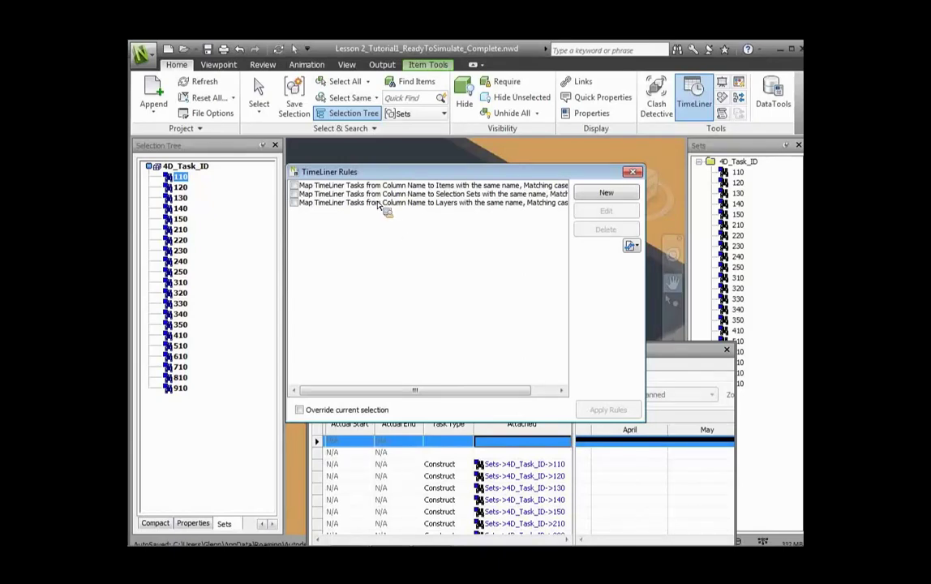
{"action": "left_click", "coordinate": [344, 194]}
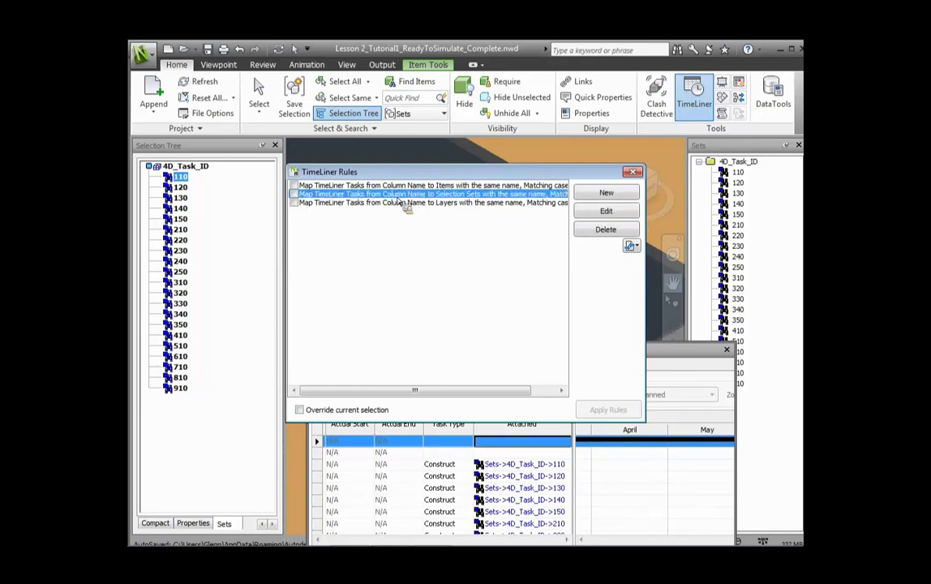
{"action": "left_click", "coordinate": [584, 211]}
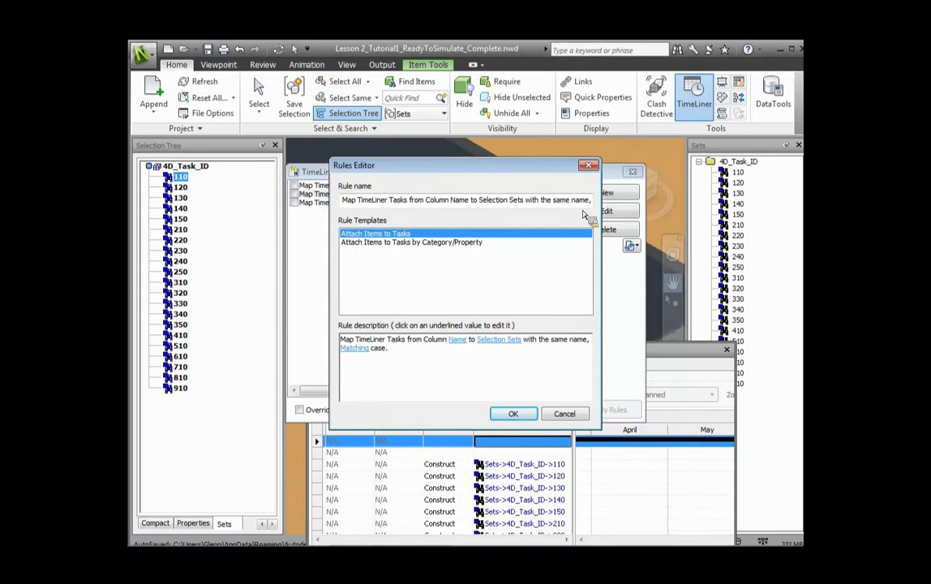
{"action": "left_click", "coordinate": [572, 415]}
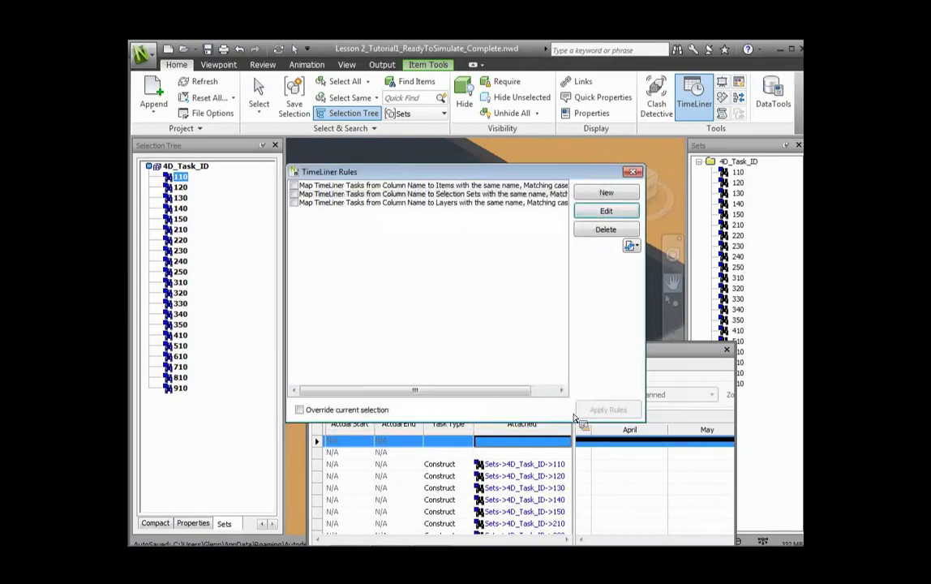
{"action": "left_click", "coordinate": [635, 173]}
- Try to add Unit7_Lesson2_Exercise3_Timeline.csv as a CSV data source in TimeLiner
{"action": "left_click", "coordinate": [378, 367]}
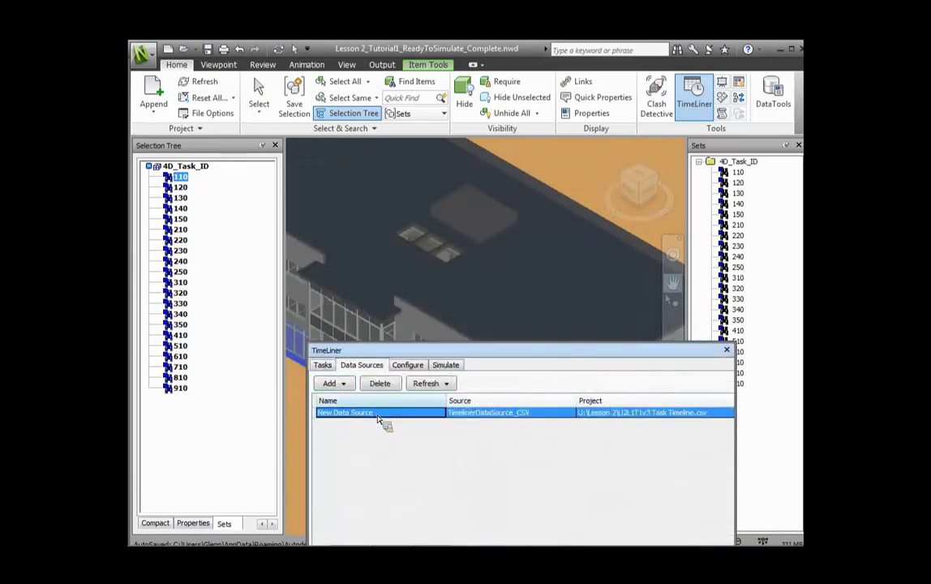
{"action": "left_click", "coordinate": [430, 383]}
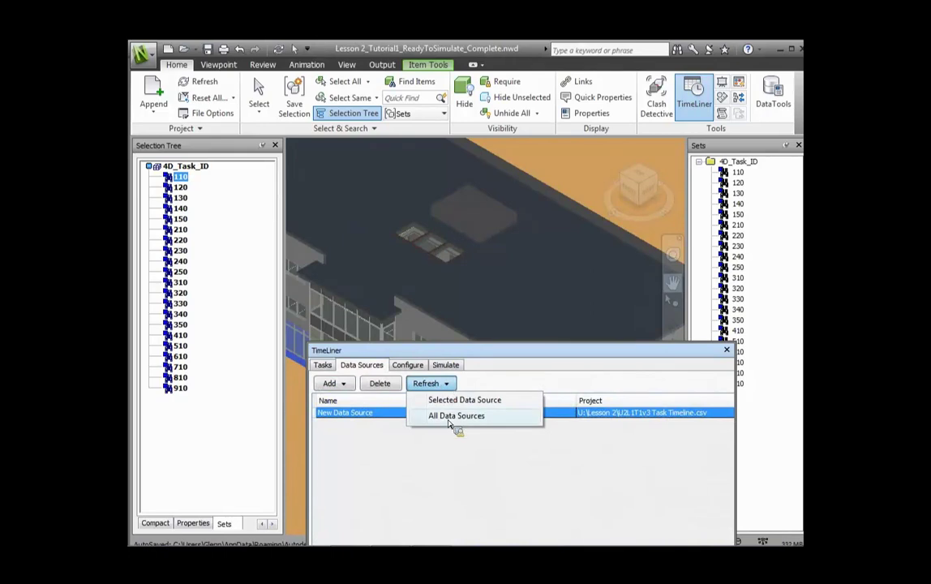
{"action": "left_click", "coordinate": [333, 382]}
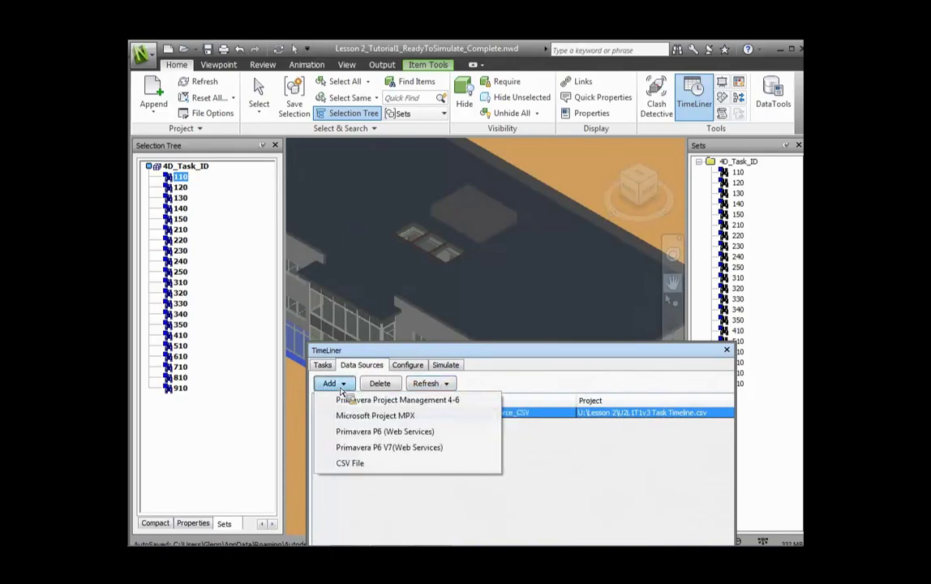
{"action": "left_click", "coordinate": [361, 470]}
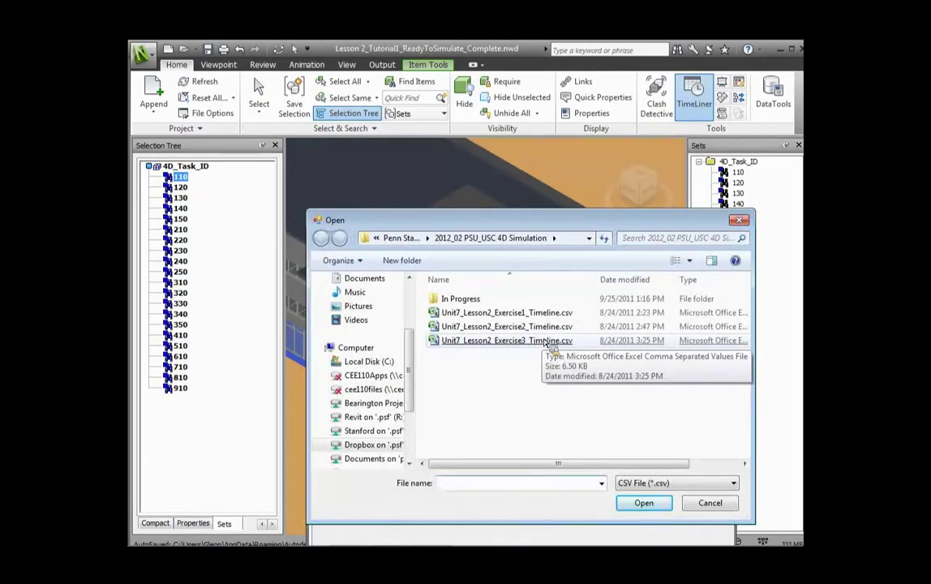
{"action": "double_click", "coordinate": [551, 343]}
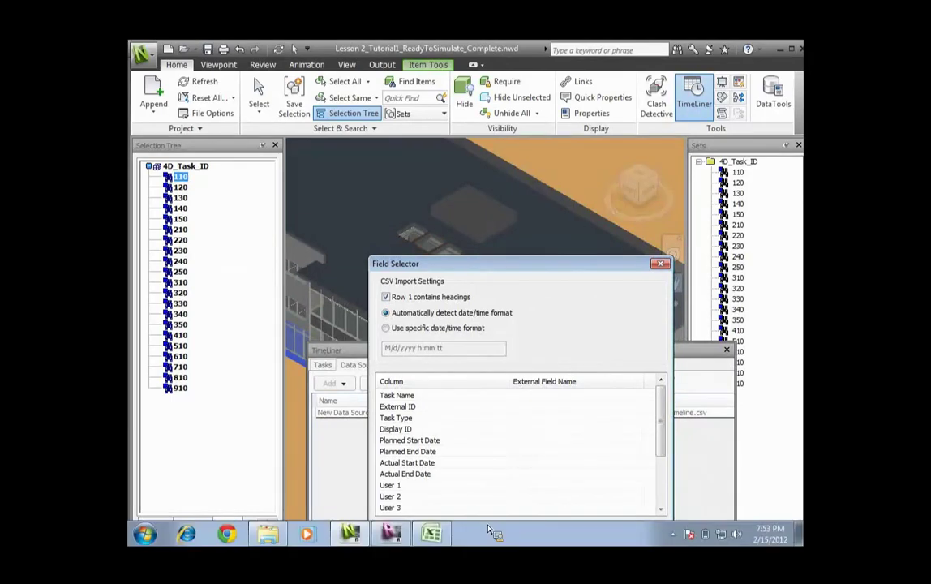
{"action": "left_click", "coordinate": [590, 530]}
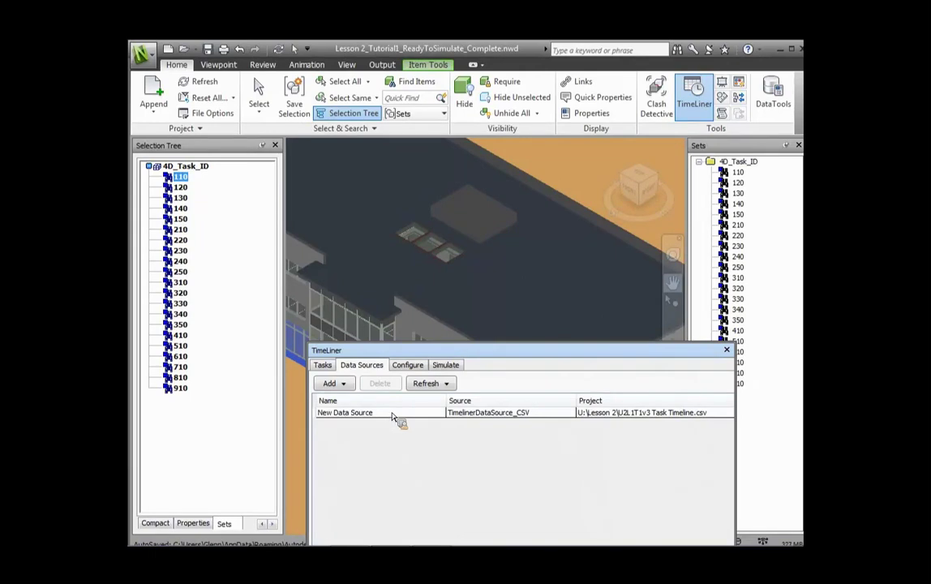
- Close TimeLiner and switch to the task schedule Unit7_Lesson2_Exercise1_Timeline.csv in Excel
{"action": "left_click", "coordinate": [727, 349]}
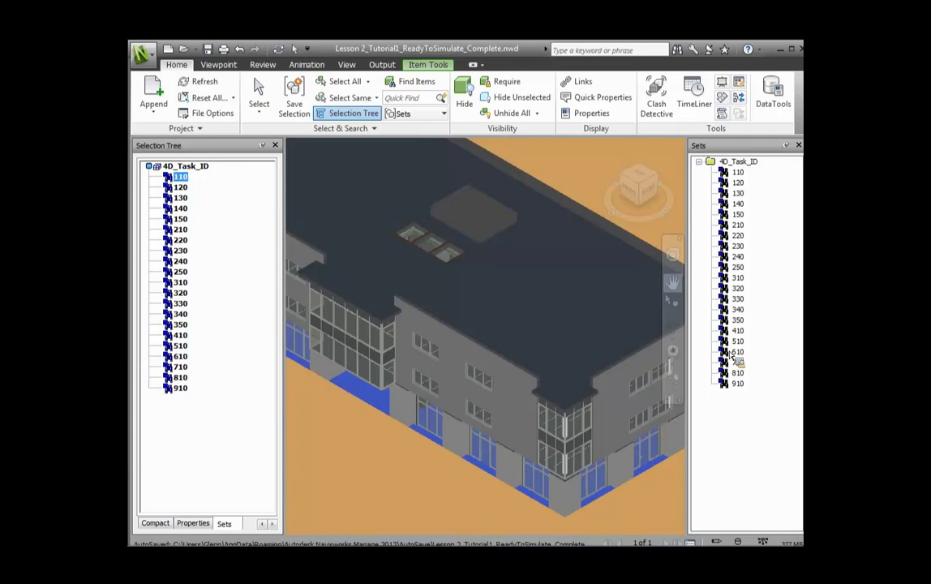
{"action": "mouse_move", "coordinate": [557, 543]}
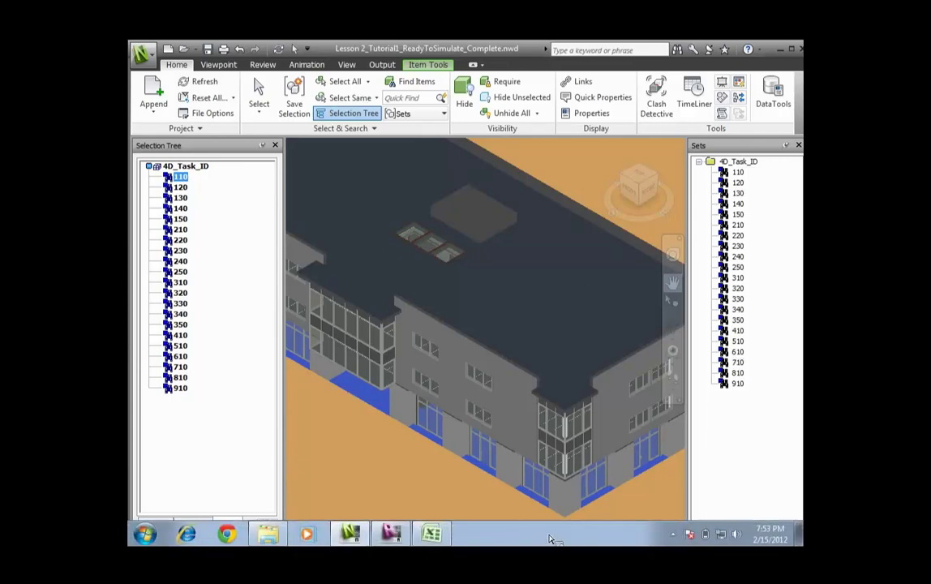
{"action": "left_click", "coordinate": [433, 535]}
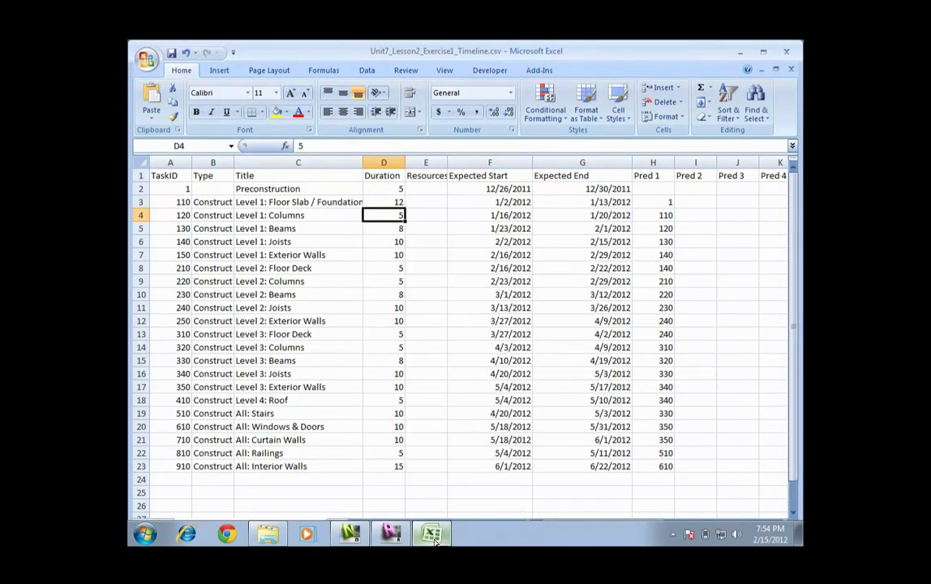
- Switch to the Revit model, dismiss Project Parameters, clear the wall selection and frame the Level 1 floor plan
{"action": "left_click", "coordinate": [391, 534]}
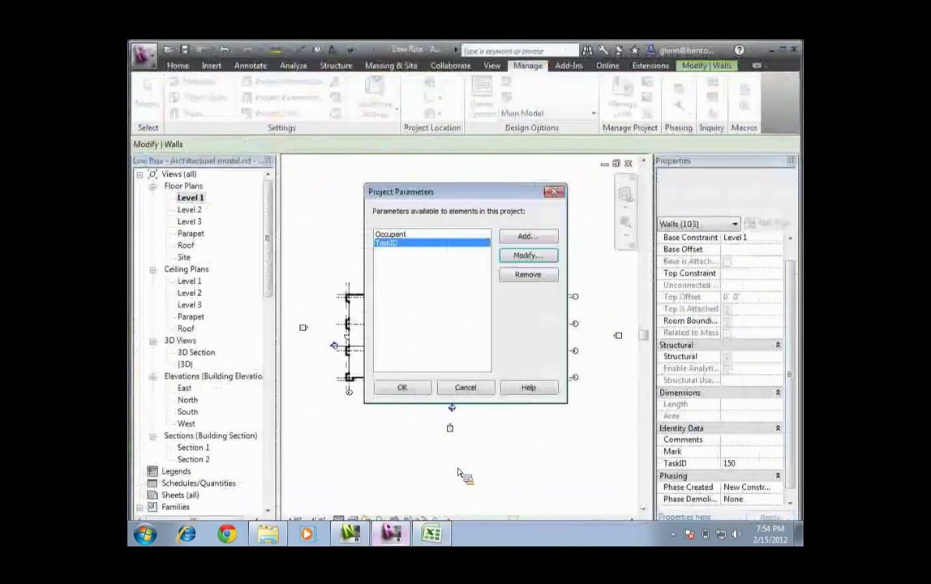
{"action": "left_click", "coordinate": [484, 388]}
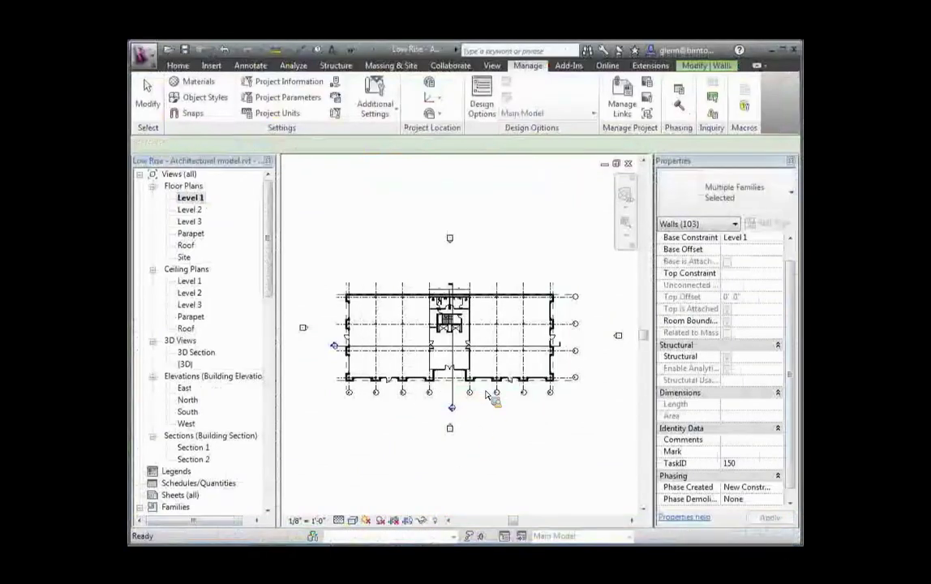
{"action": "left_click", "coordinate": [487, 395]}
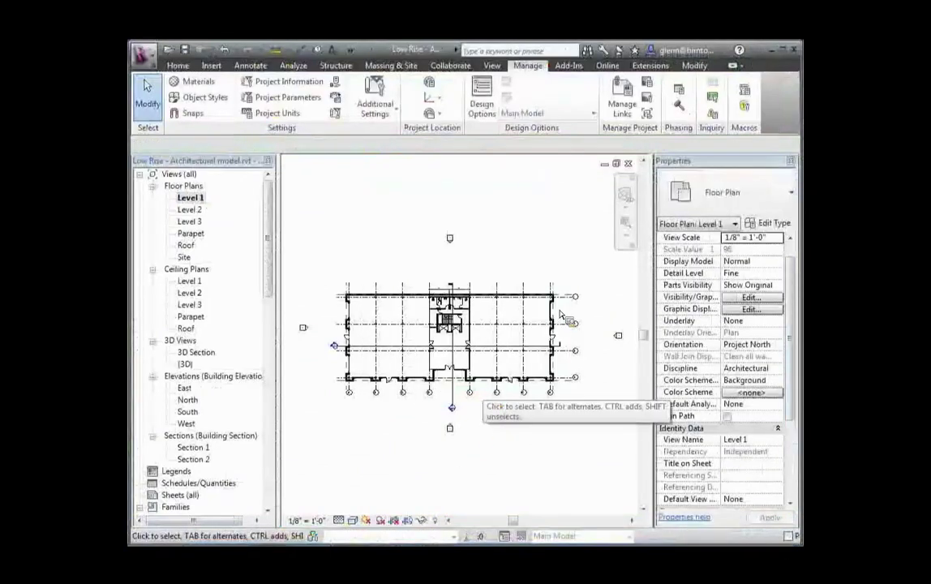
{"action": "left_click", "coordinate": [625, 222]}
{"action": "left_click_drag", "start_coordinate": [335, 280], "coordinate": [578, 407]}
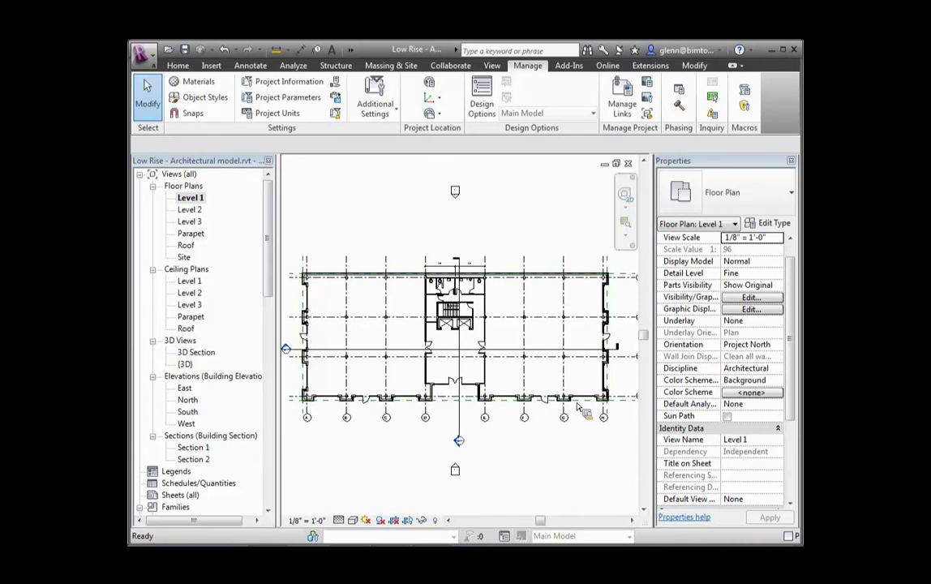
- Switch to the schedule in Excel and start opening another file from the Dropbox drive
{"action": "mouse_move", "coordinate": [568, 531]}
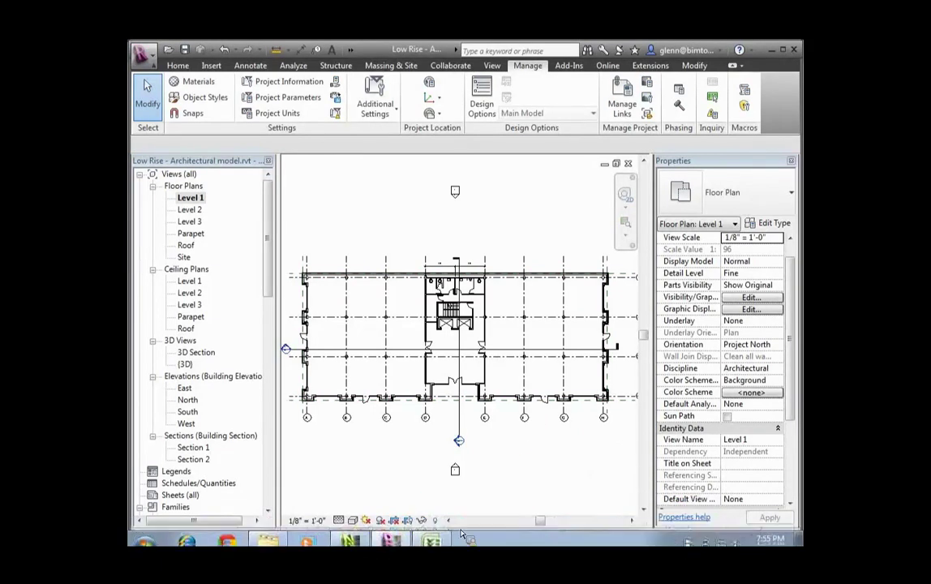
{"action": "left_click", "coordinate": [434, 540]}
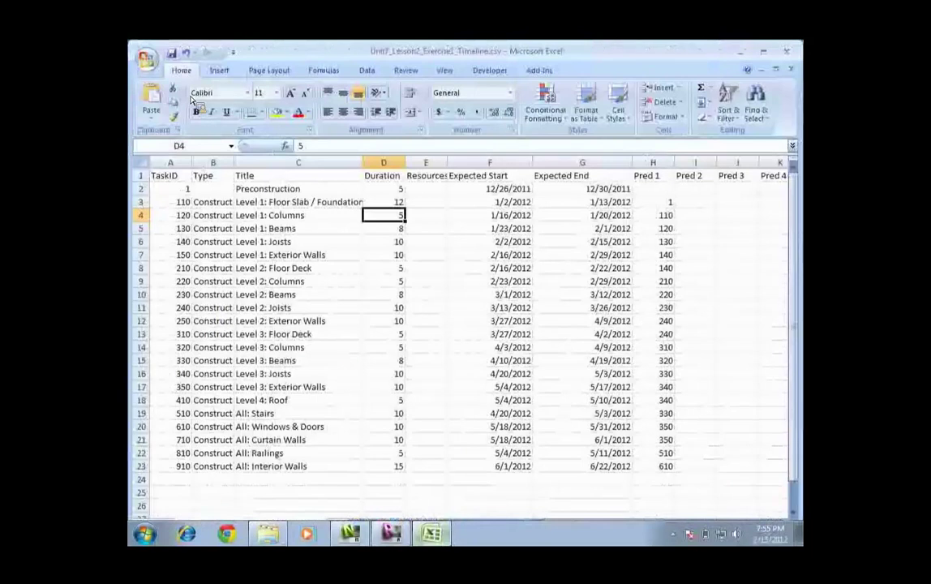
{"action": "left_click", "coordinate": [149, 61]}
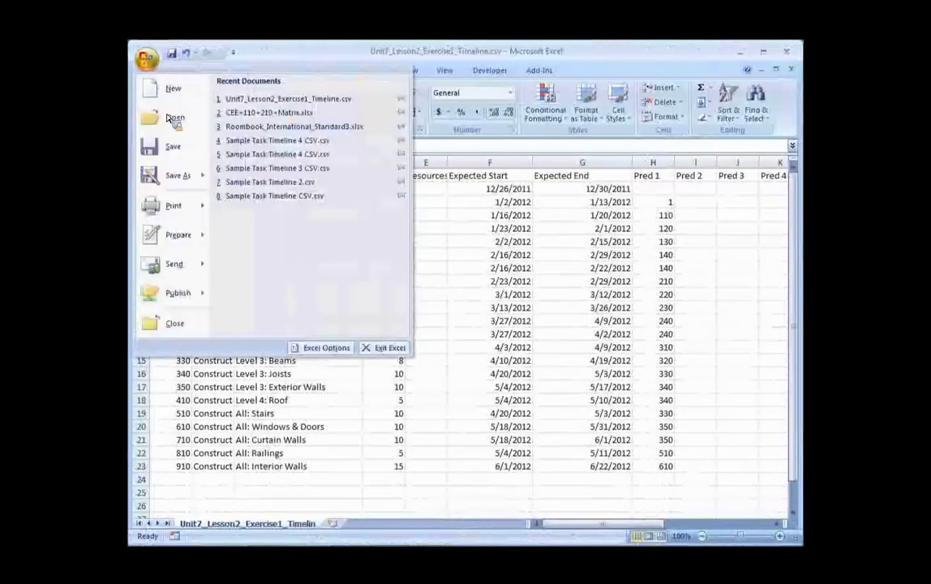
{"action": "left_click", "coordinate": [169, 121]}
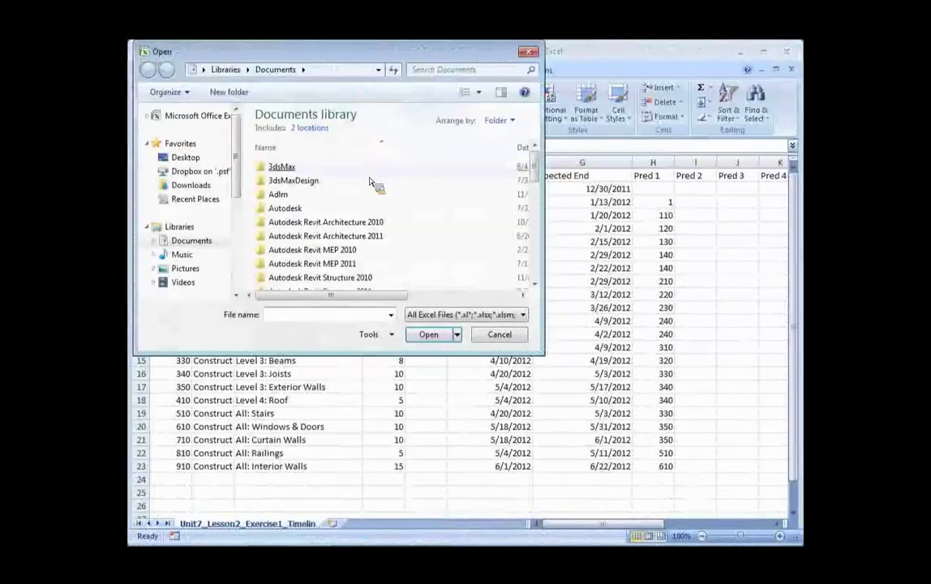
{"action": "left_click_drag", "start_coordinate": [536, 177], "coordinate": [537, 207]}
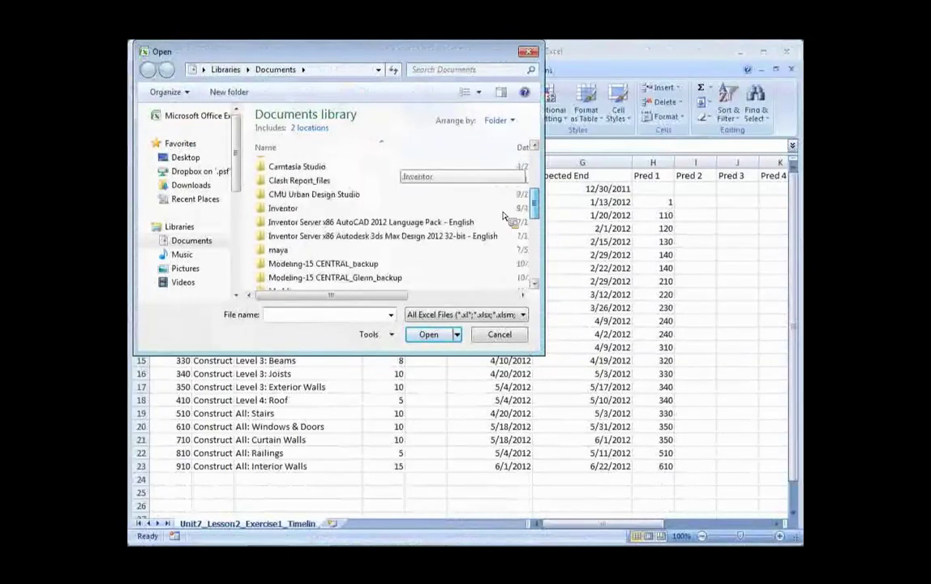
{"action": "left_click", "coordinate": [202, 175]}
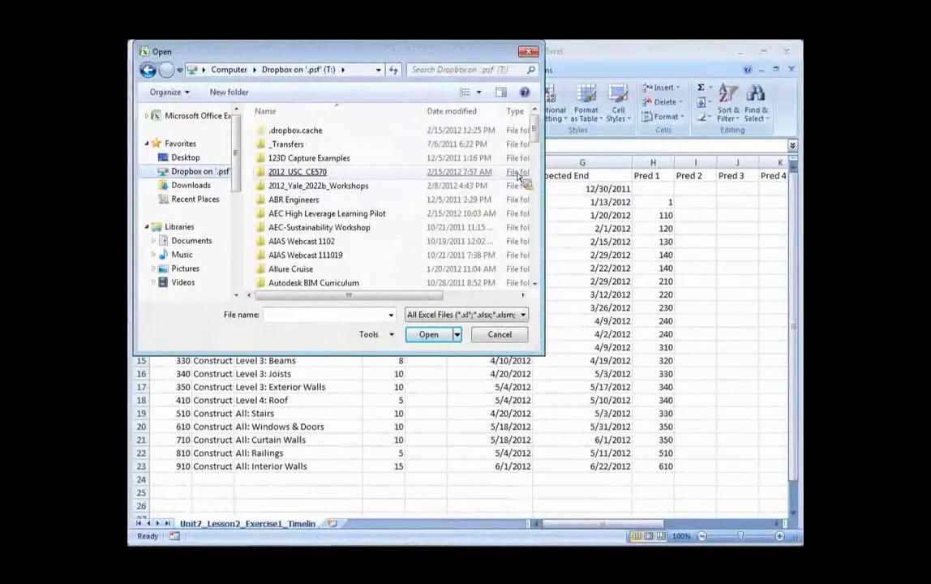
{"action": "left_click_drag", "start_coordinate": [535, 127], "coordinate": [532, 168]}
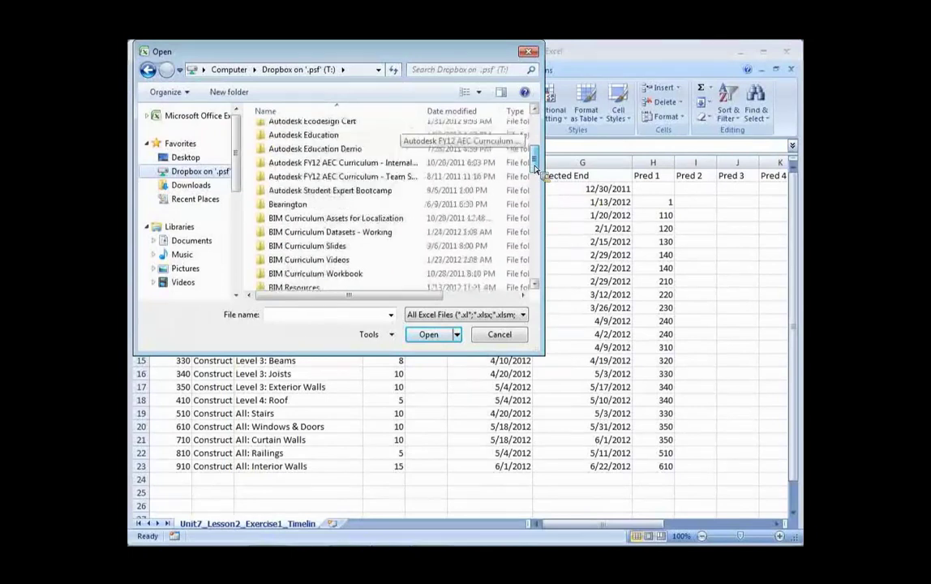
- Browse through Autodesk Education, AEC Team Sharing, Schools and Penn State Univ to the 2012_02 PSU_USC 4D folder
{"action": "left_click", "coordinate": [352, 138]}
{"action": "double_click", "coordinate": [345, 140]}
{"action": "double_click", "coordinate": [345, 143]}
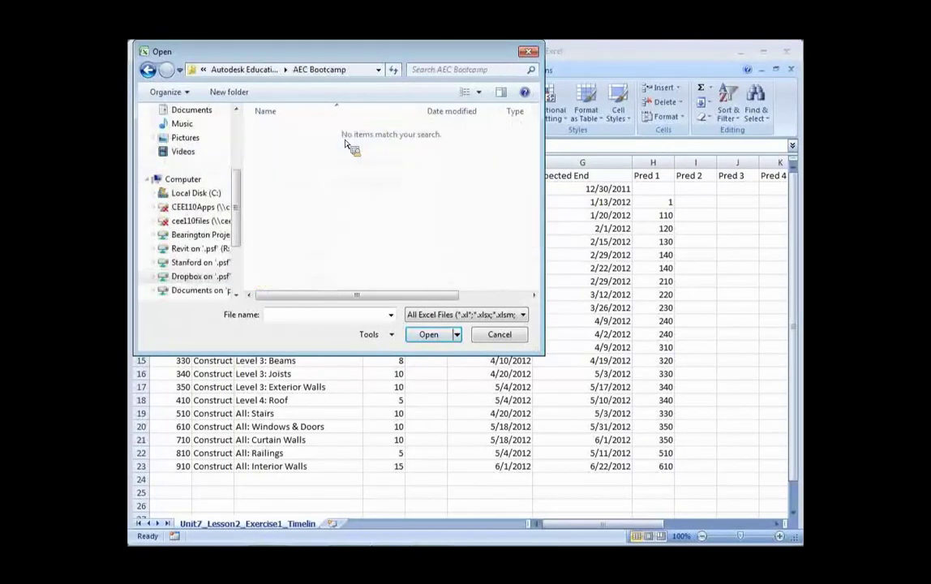
{"action": "left_click", "coordinate": [262, 72]}
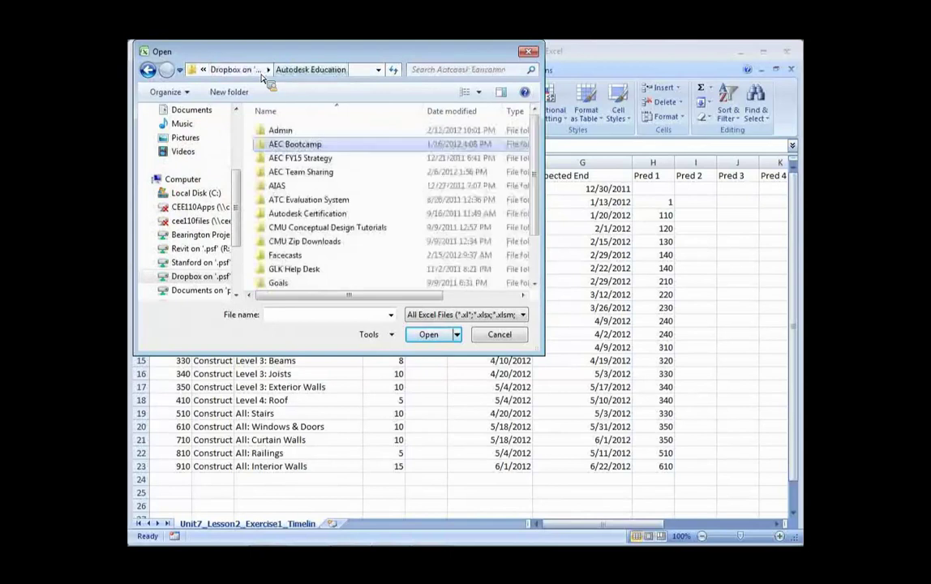
{"action": "double_click", "coordinate": [302, 172]}
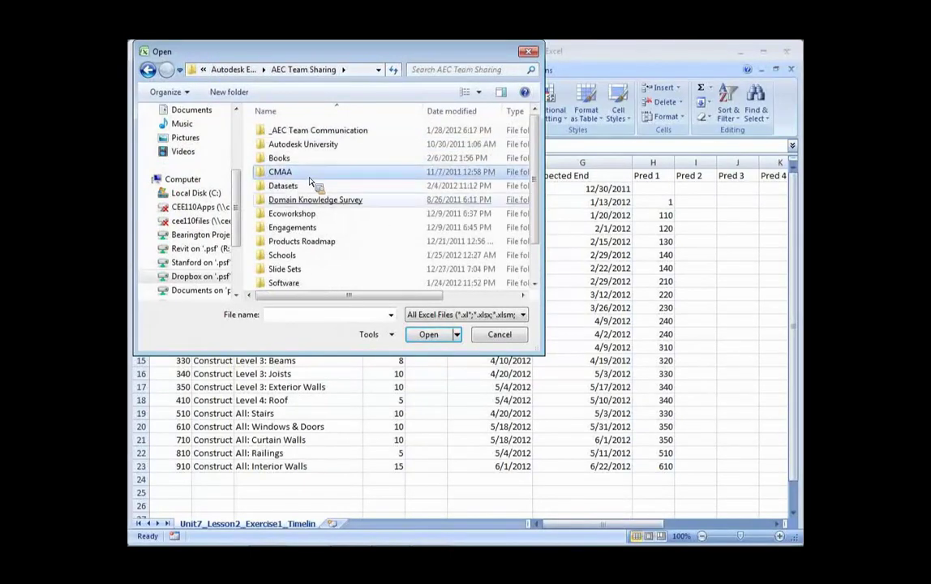
{"action": "double_click", "coordinate": [282, 255]}
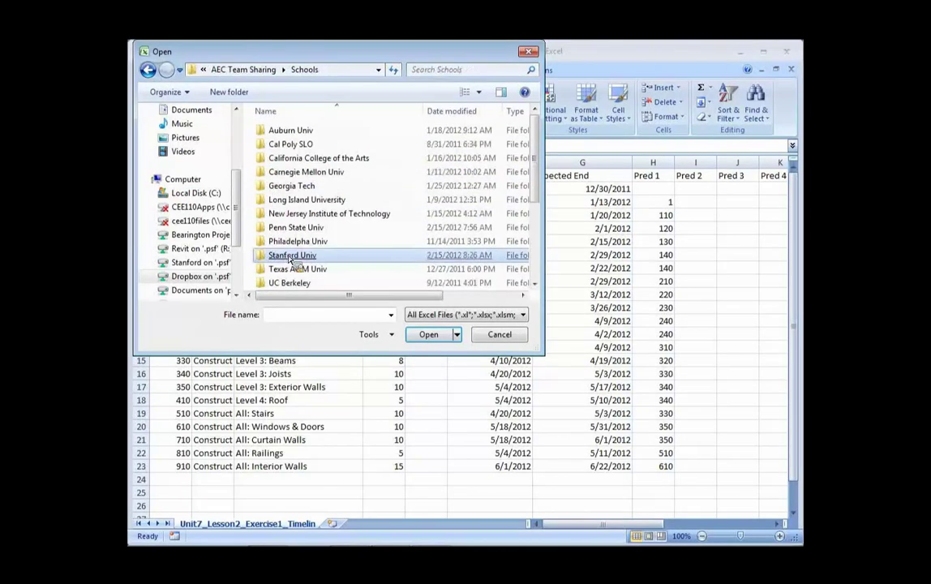
{"action": "double_click", "coordinate": [285, 257]}
{"action": "left_click", "coordinate": [226, 70]}
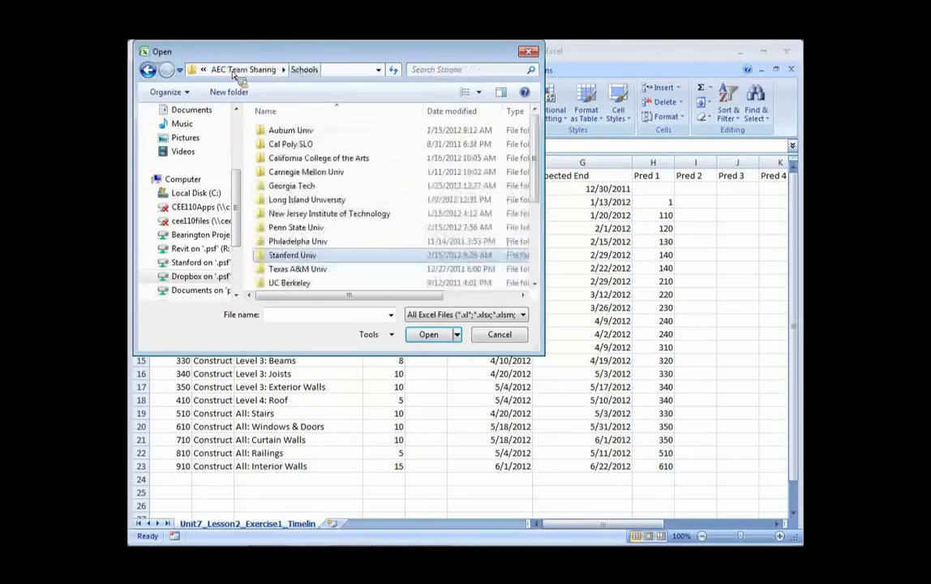
{"action": "double_click", "coordinate": [291, 228]}
{"action": "double_click", "coordinate": [356, 259]}
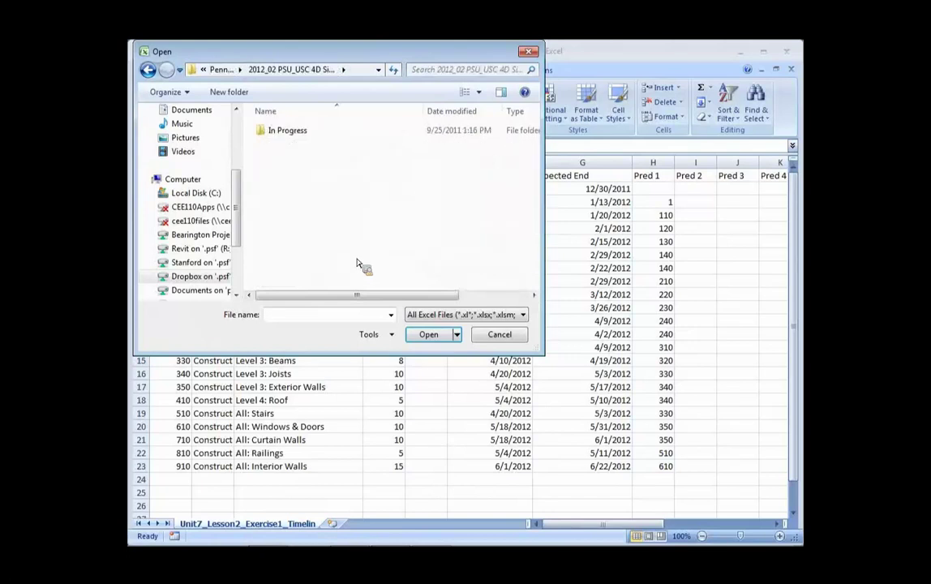
- Go into the In Progress folder and set the file type filter to All Files (*.*)
{"action": "double_click", "coordinate": [289, 132]}
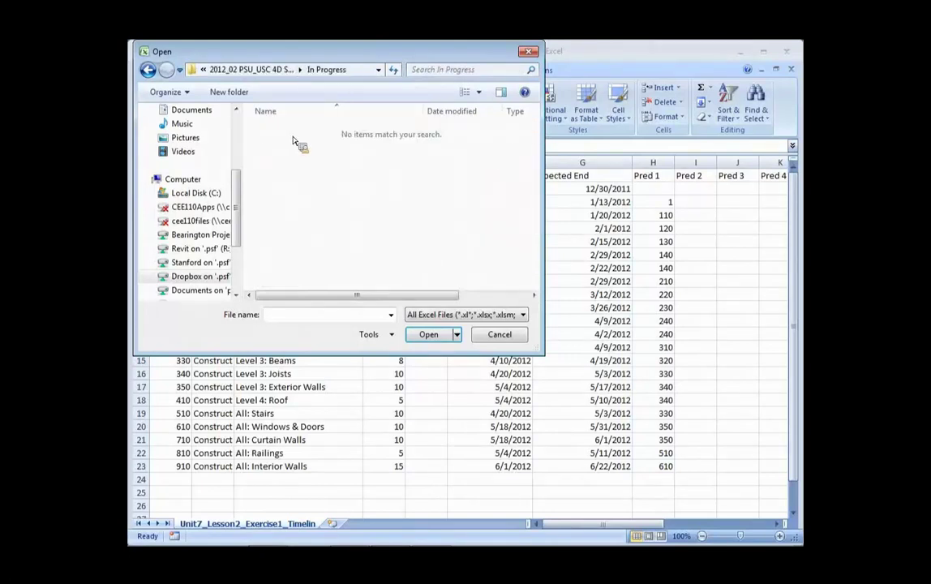
{"action": "left_click", "coordinate": [436, 315]}
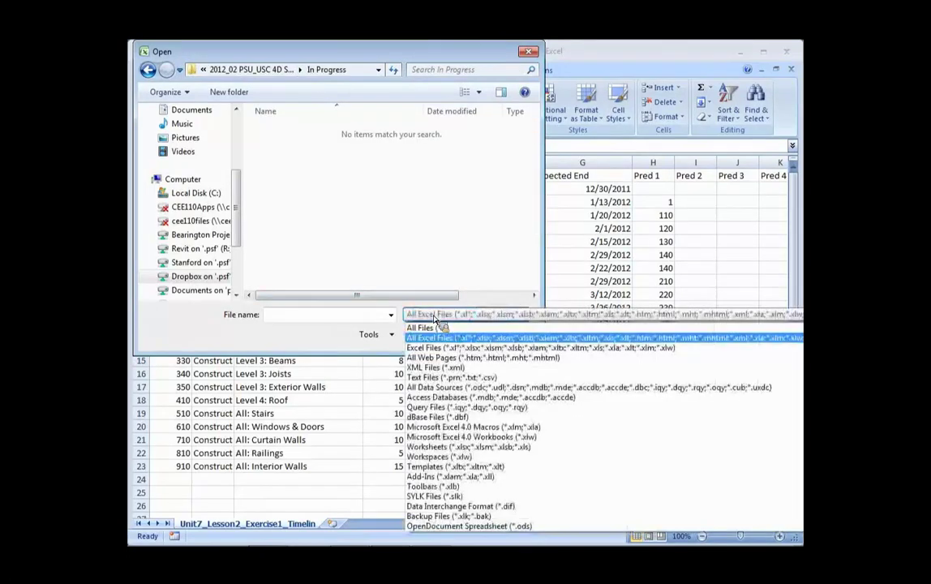
{"action": "left_click", "coordinate": [430, 326]}
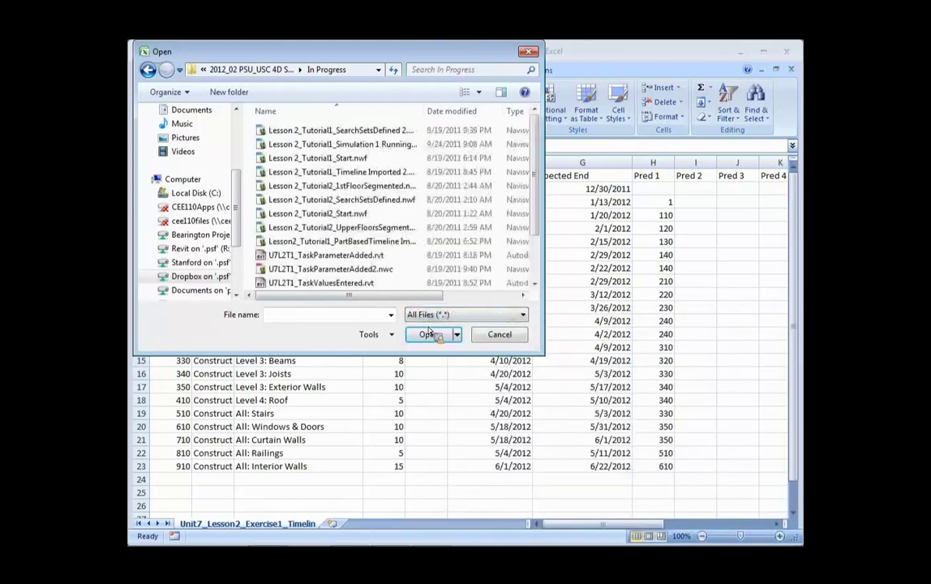
- Look through the In Progress files for the second exercise's timeline, widening the Name column to read the full file names
{"action": "left_click", "coordinate": [527, 188]}
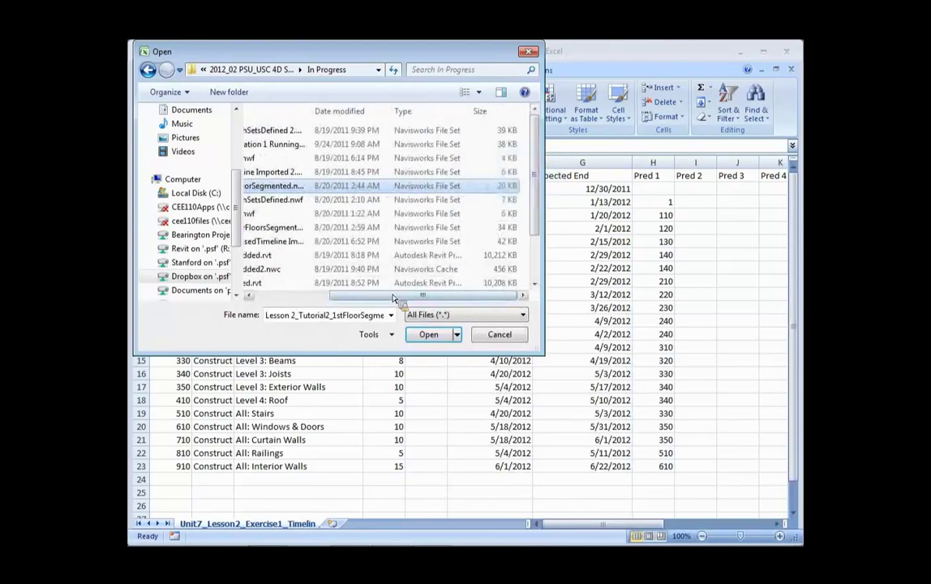
{"action": "left_click_drag", "start_coordinate": [395, 299], "coordinate": [322, 299]}
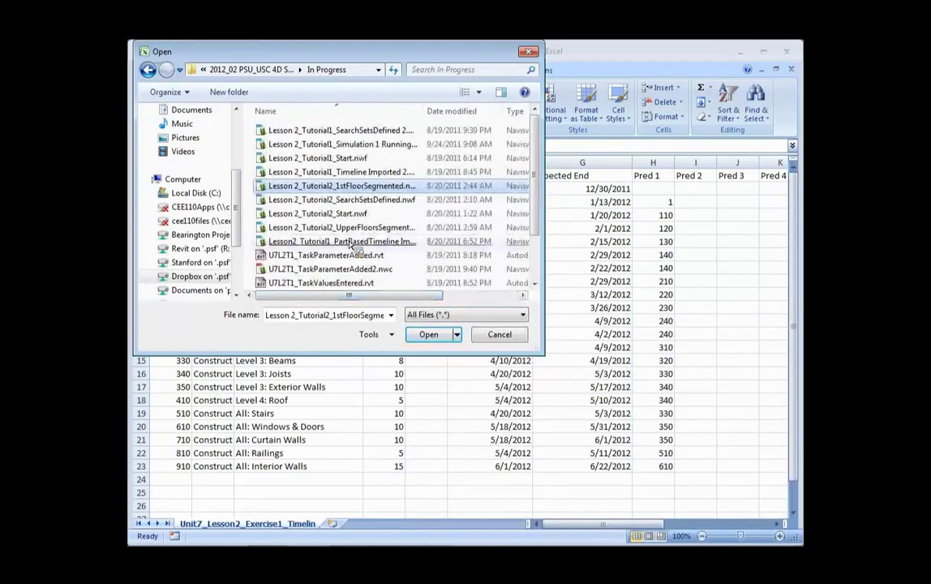
{"action": "left_click", "coordinate": [369, 200]}
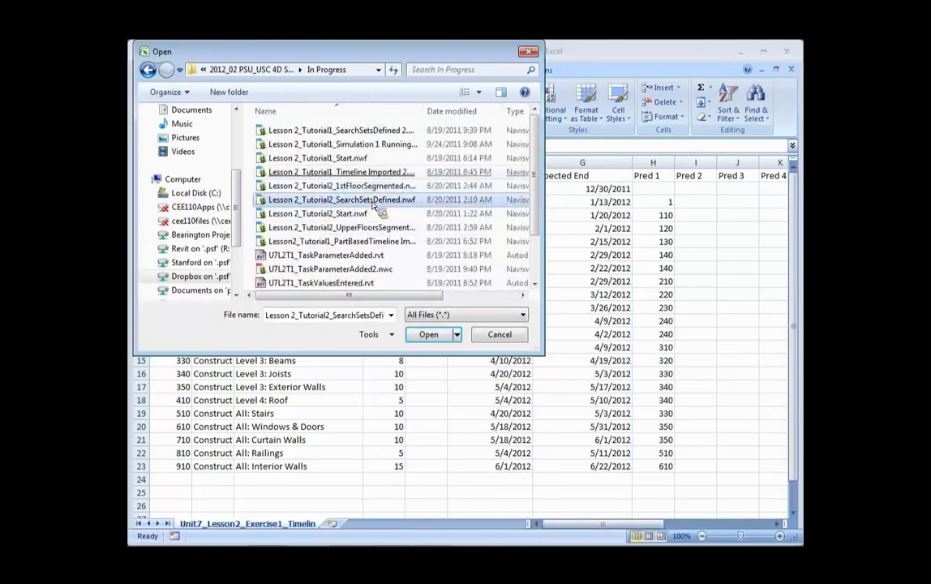
{"action": "left_click", "coordinate": [529, 213]}
{"action": "left_click_drag", "start_coordinate": [535, 203], "coordinate": [483, 167]}
{"action": "left_click_drag", "start_coordinate": [429, 116], "coordinate": [466, 116]}
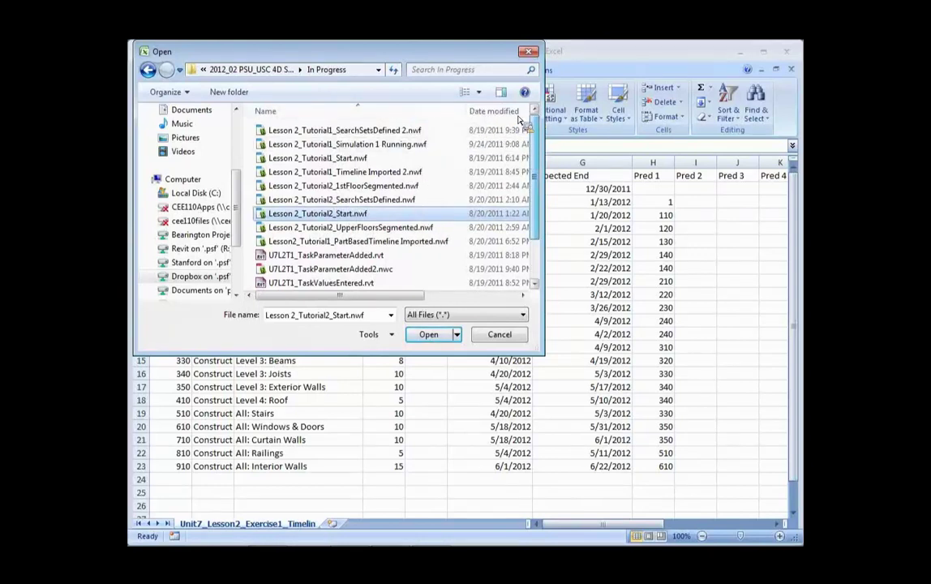
- Return to the parent 4D folder and open Unit7_Lesson2_Exercise2_Timeline.csv
{"action": "left_click", "coordinate": [279, 73]}
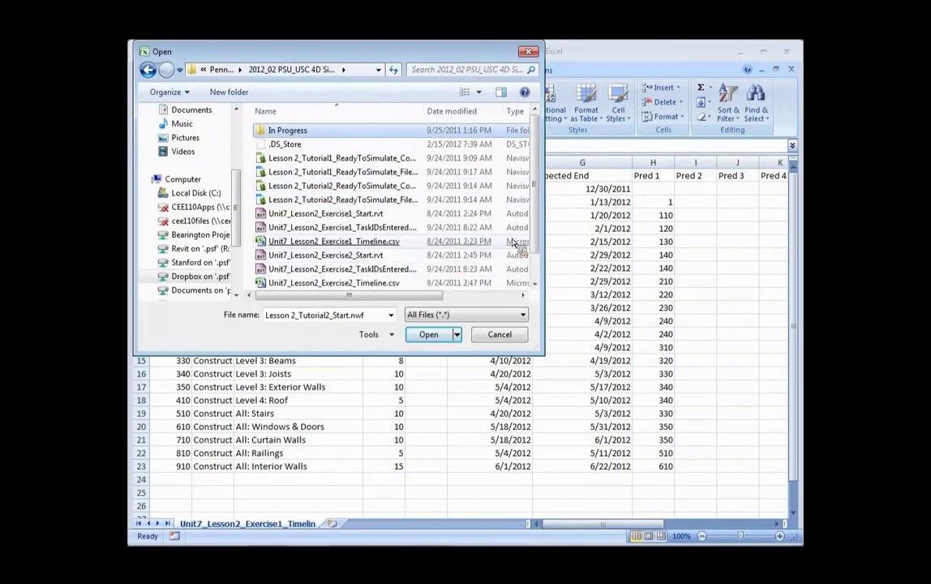
{"action": "left_click", "coordinate": [390, 282]}
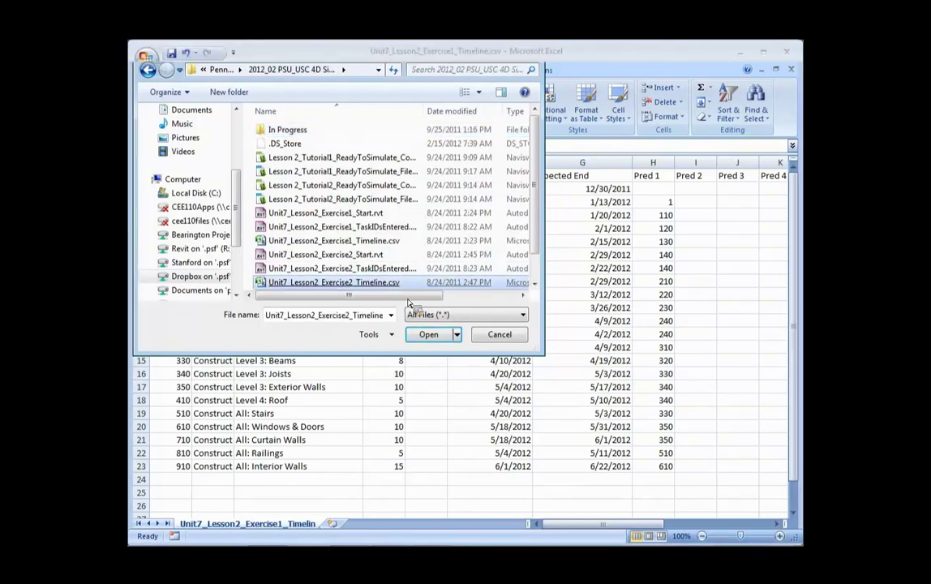
{"action": "key", "text": "Return"}
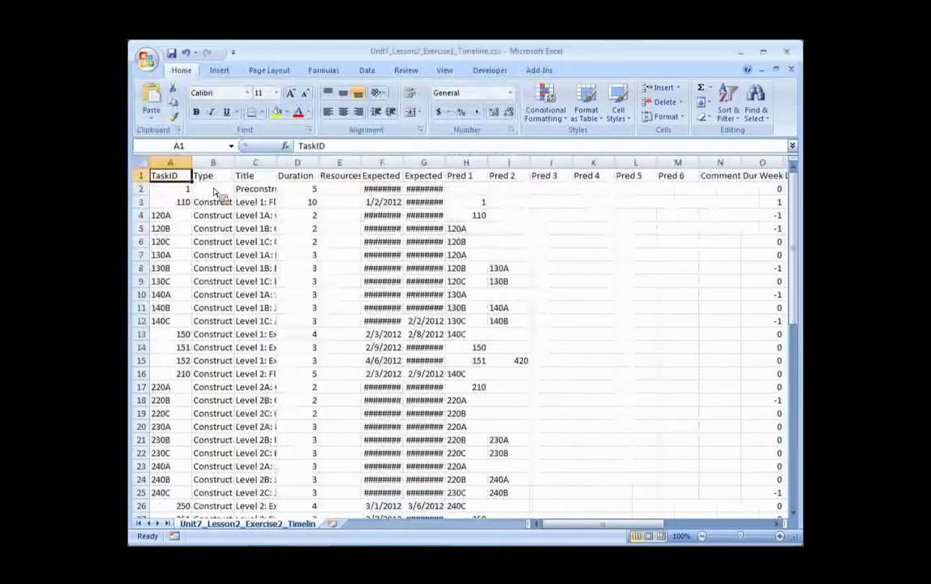
- Widen the TaskID and Title columns and step through the Level 1 TaskIDs from 120A to 130A
{"action": "left_click_drag", "start_coordinate": [193, 164], "coordinate": [239, 173]}
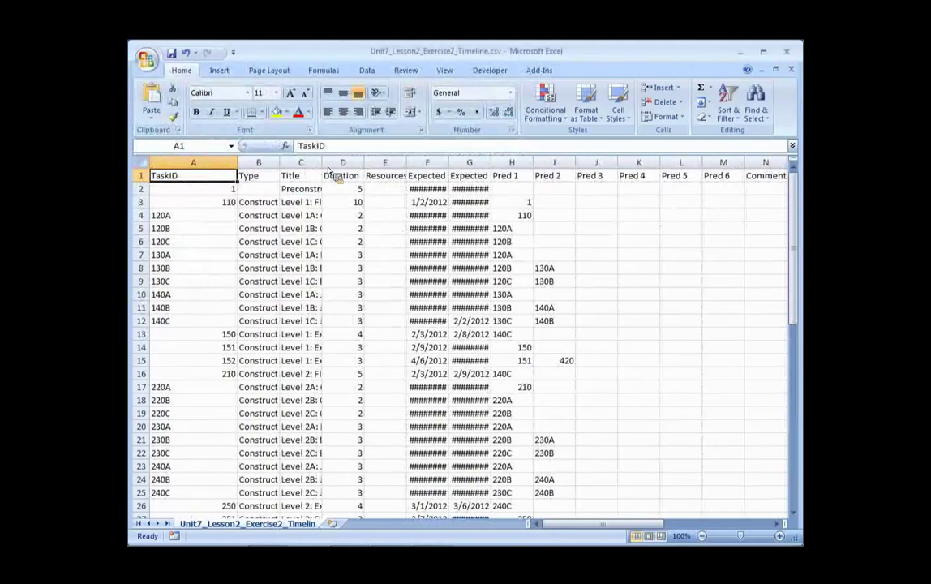
{"action": "left_click_drag", "start_coordinate": [363, 165], "coordinate": [412, 166]}
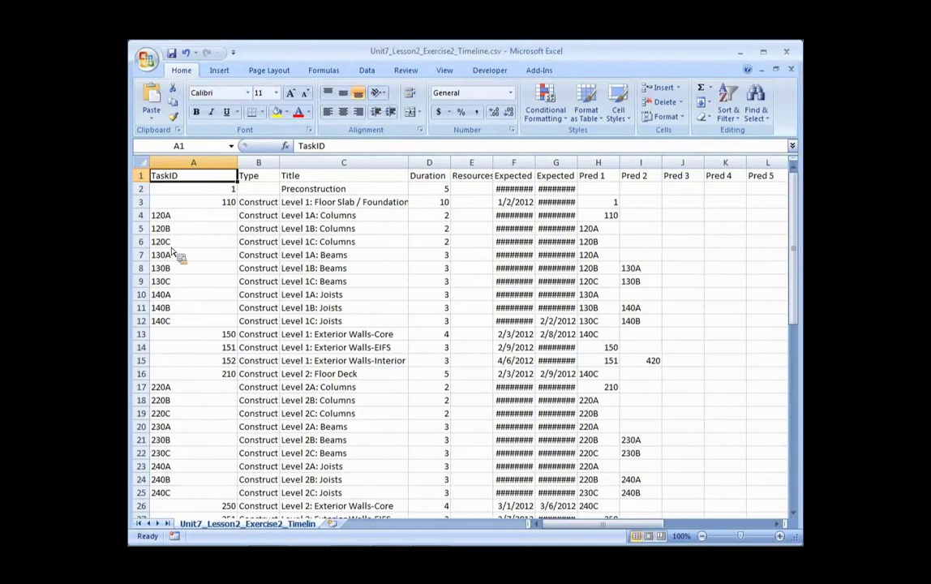
{"action": "left_click", "coordinate": [174, 217]}
{"action": "key", "text": "Down"}
{"action": "key", "text": "Down"}
{"action": "key", "text": "Down"}
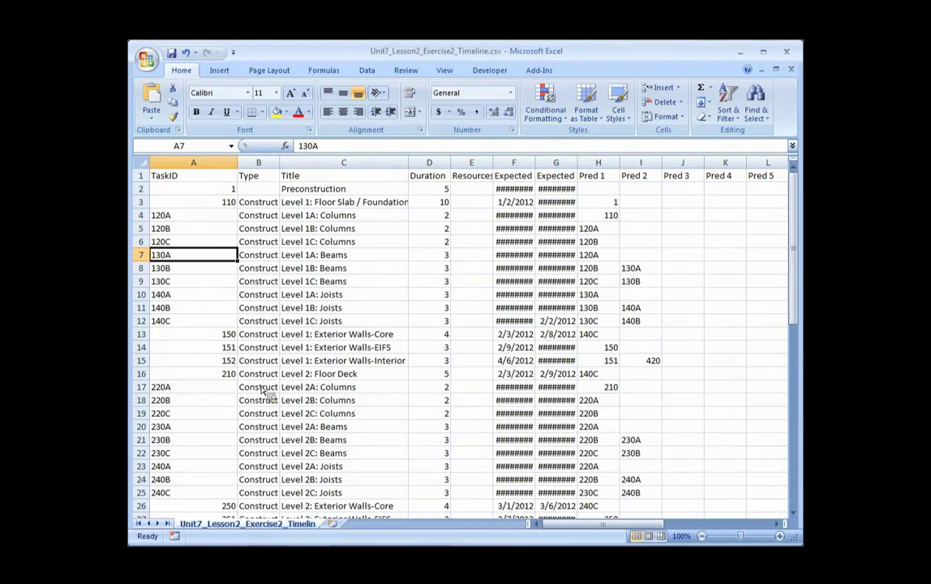
- Switch to Revit, select the elements around grids A to D on Level 1, filter to Columns only and activate their Mark value
{"action": "left_click", "coordinate": [390, 534]}
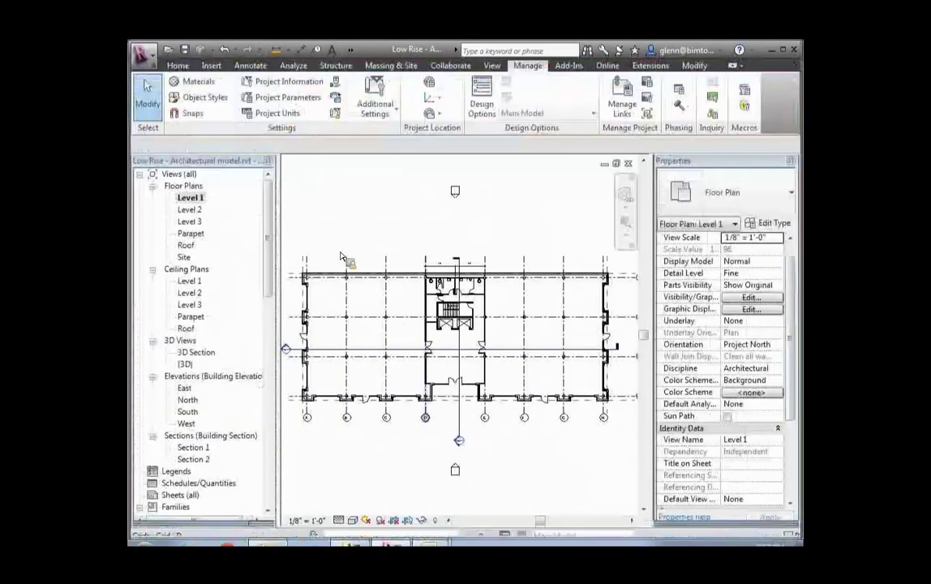
{"action": "left_click_drag", "start_coordinate": [296, 237], "coordinate": [399, 378]}
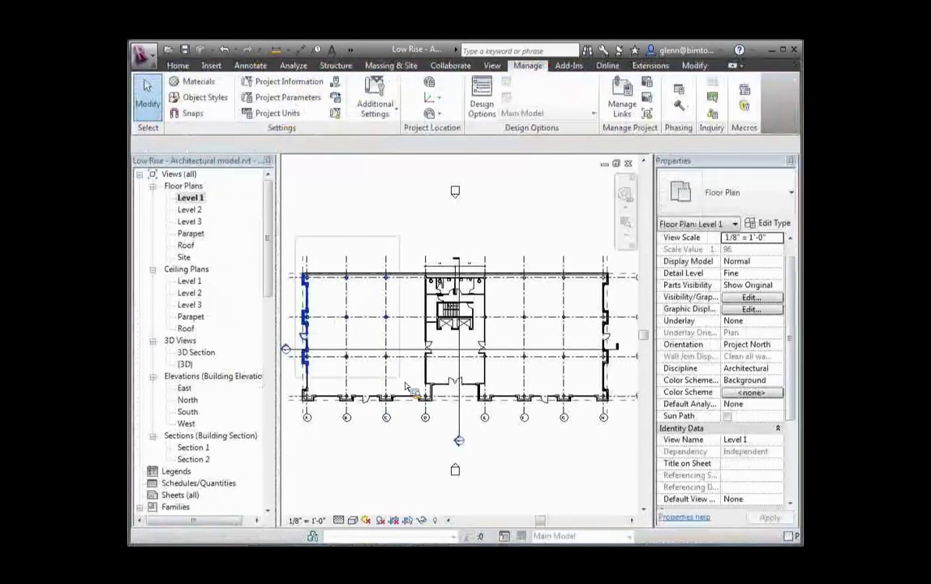
{"action": "left_click", "coordinate": [419, 425]}
{"action": "key", "text": "ctrl+Left"}
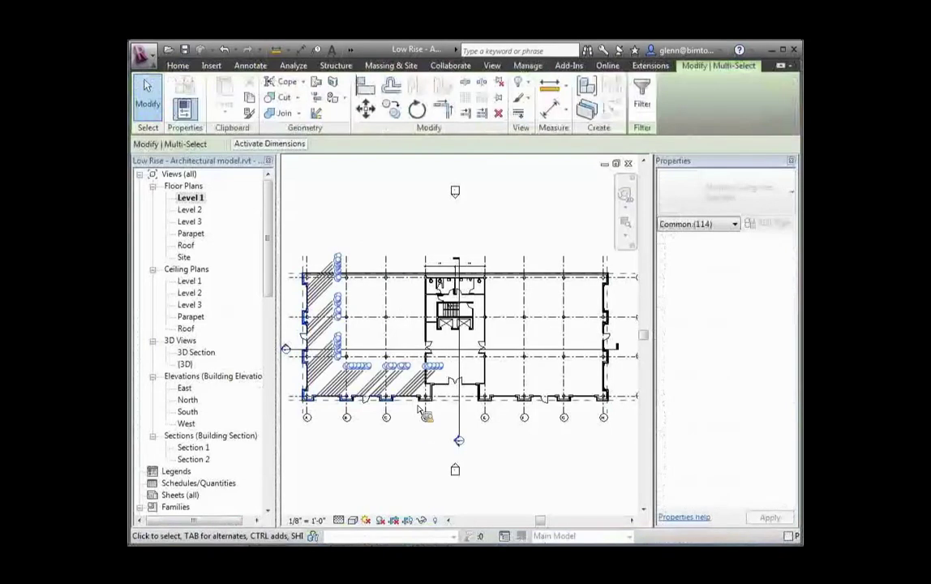
{"action": "left_click", "coordinate": [641, 96]}
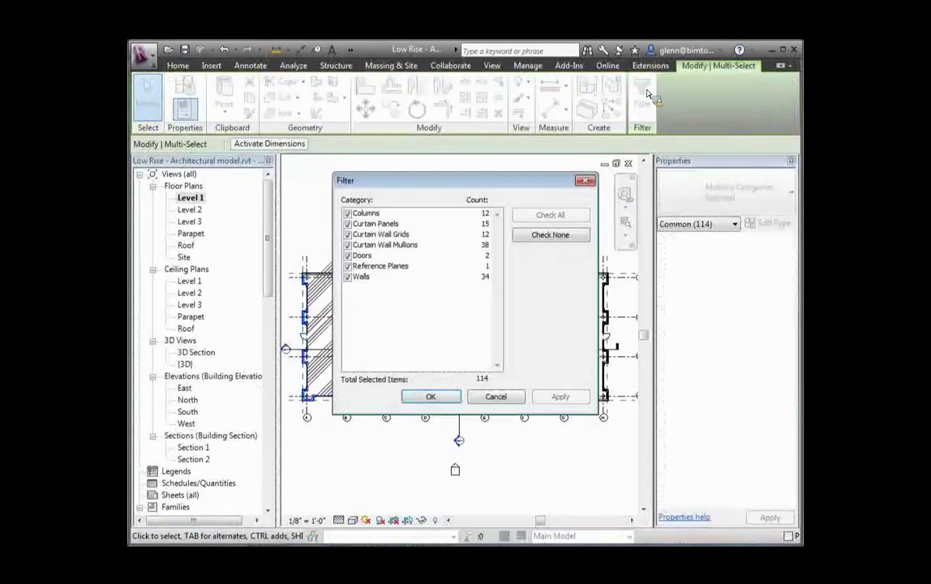
{"action": "left_click", "coordinate": [550, 234]}
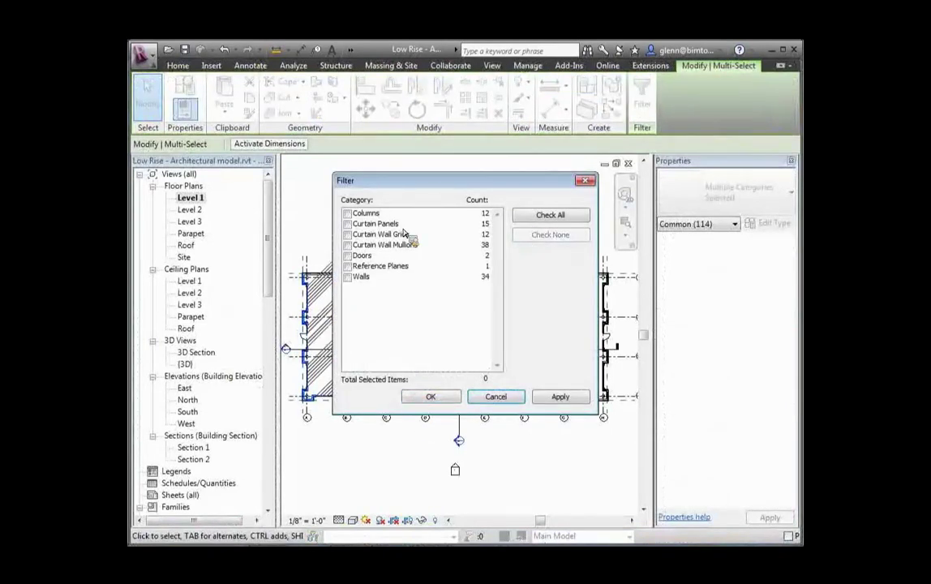
{"action": "left_click", "coordinate": [348, 213]}
{"action": "left_click", "coordinate": [431, 397]}
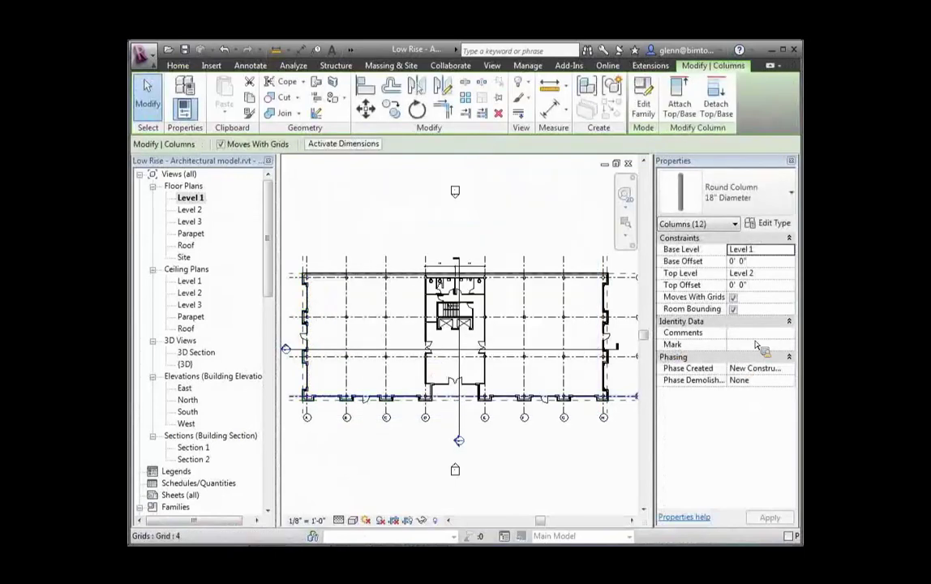
{"action": "left_click", "coordinate": [751, 348]}
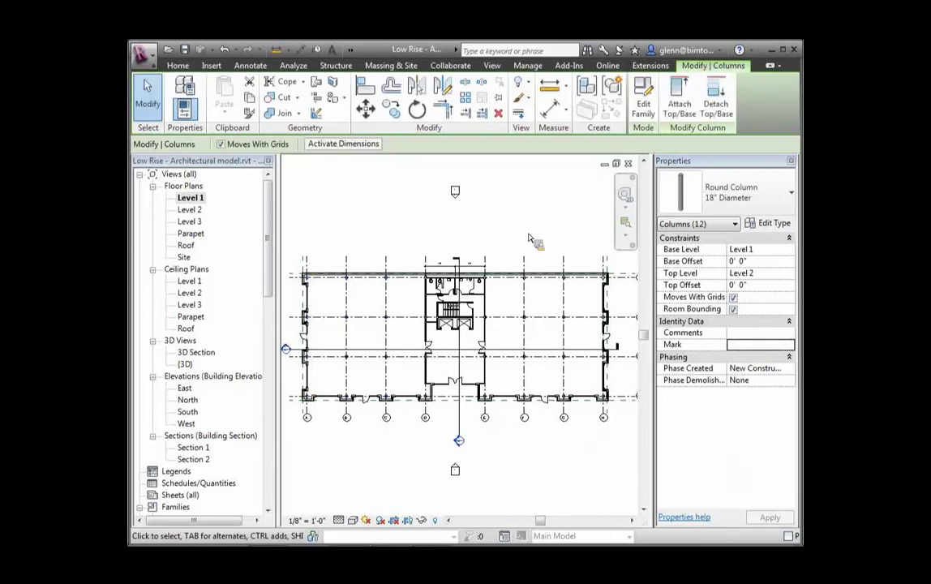
- Select all elements of the central core between grids D and E in the Level 1 plan
{"action": "left_click_drag", "start_coordinate": [400, 211], "coordinate": [519, 448]}
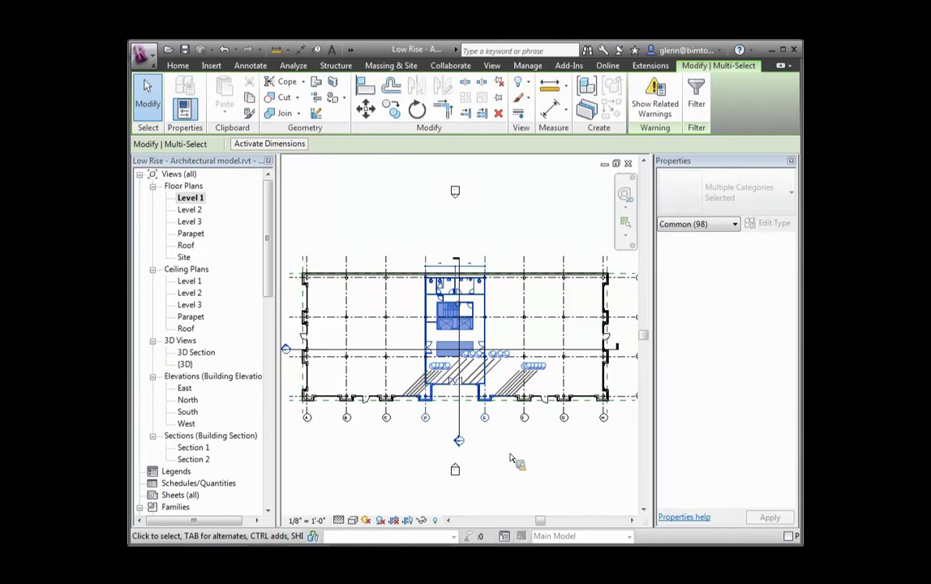
{"action": "mouse_move", "coordinate": [422, 536]}
{"action": "mouse_move", "coordinate": [391, 533]}
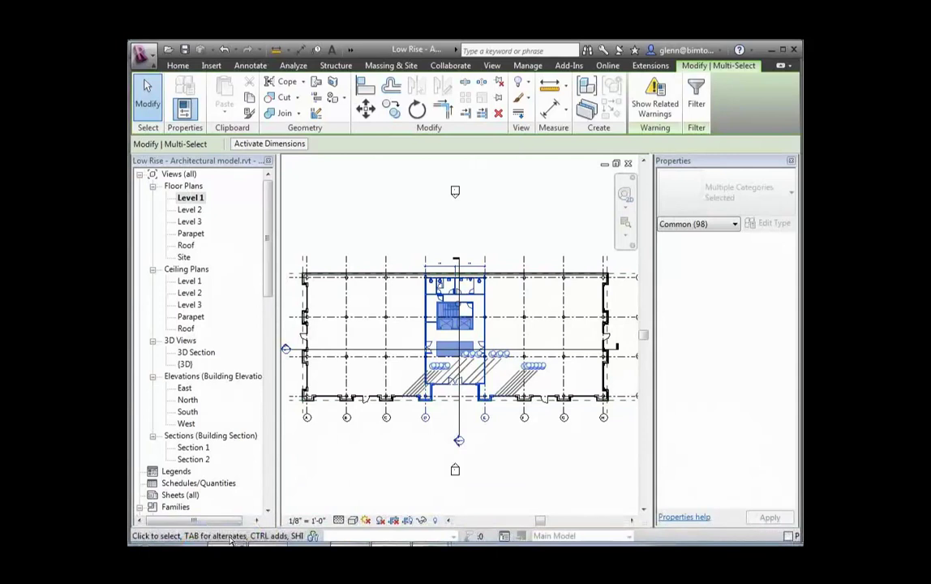
- Switch to Google Chrome and load the bimcurriculum.autodesk.com website in the browser window
{"action": "mouse_move", "coordinate": [235, 523]}
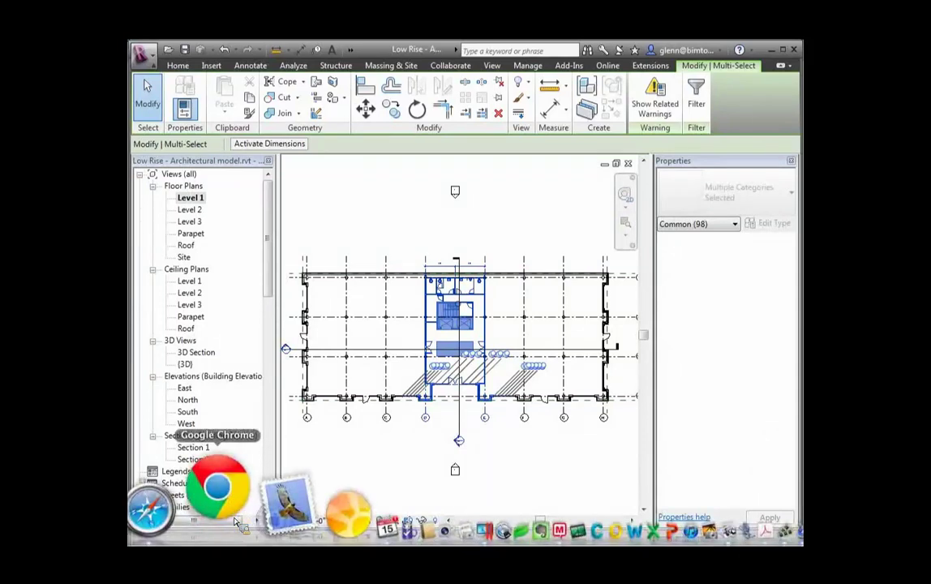
{"action": "left_click", "coordinate": [233, 520]}
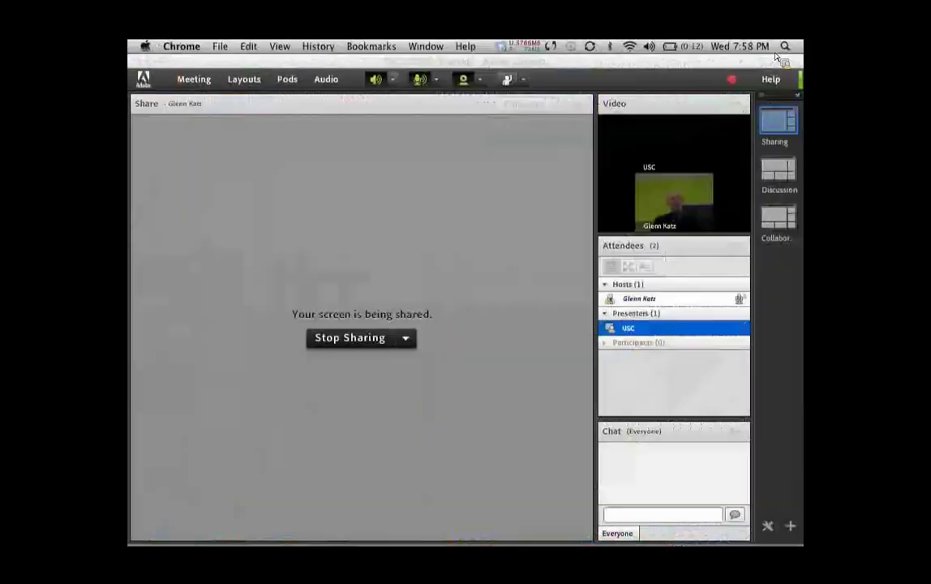
{"action": "key", "text": "ctrl+Right"}
{"action": "key", "text": "ctrl+Right"}
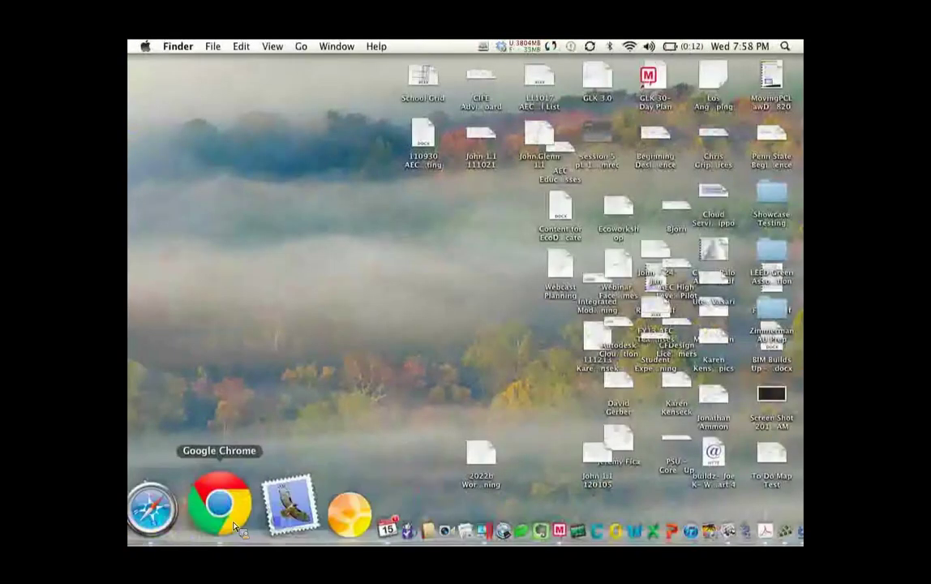
{"action": "left_click", "coordinate": [221, 507]}
{"action": "left_click", "coordinate": [357, 91]}
{"action": "type", "text": "bi"}
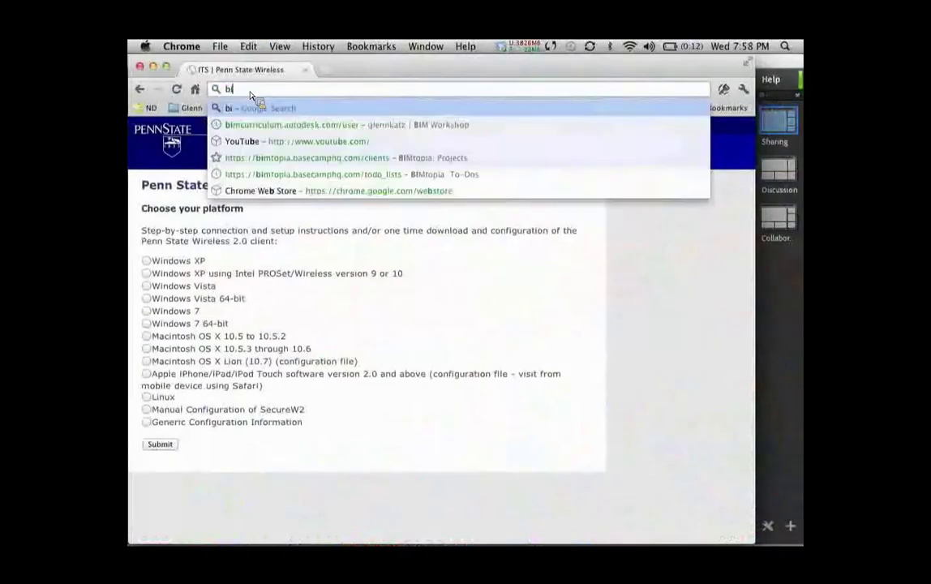
{"action": "type", "text": "mcurriculum.autodesk.com"}
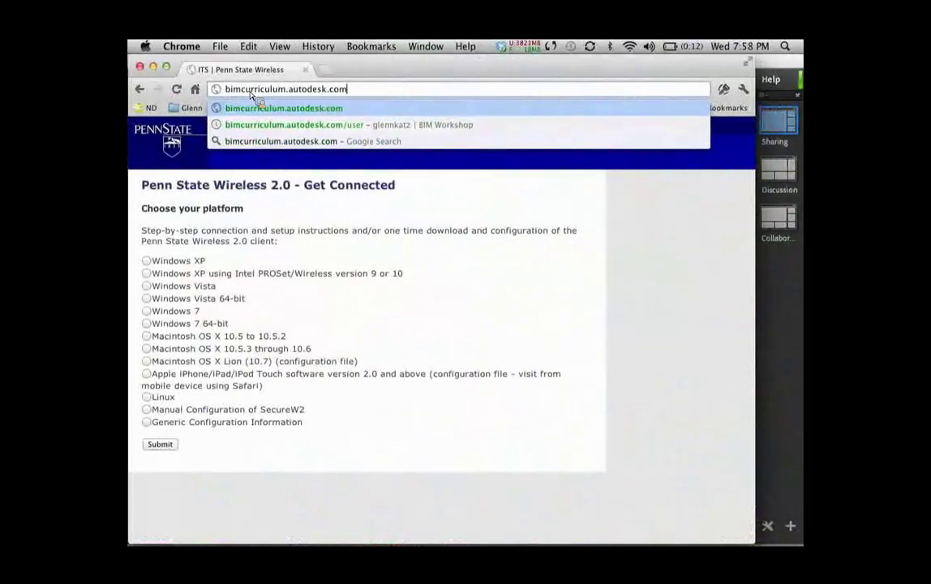
{"action": "key", "text": "Return"}
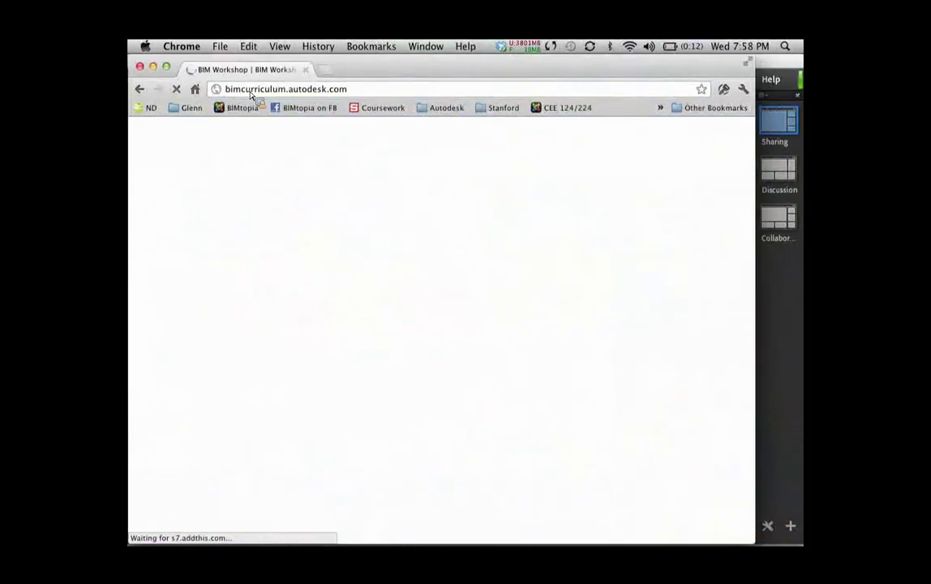